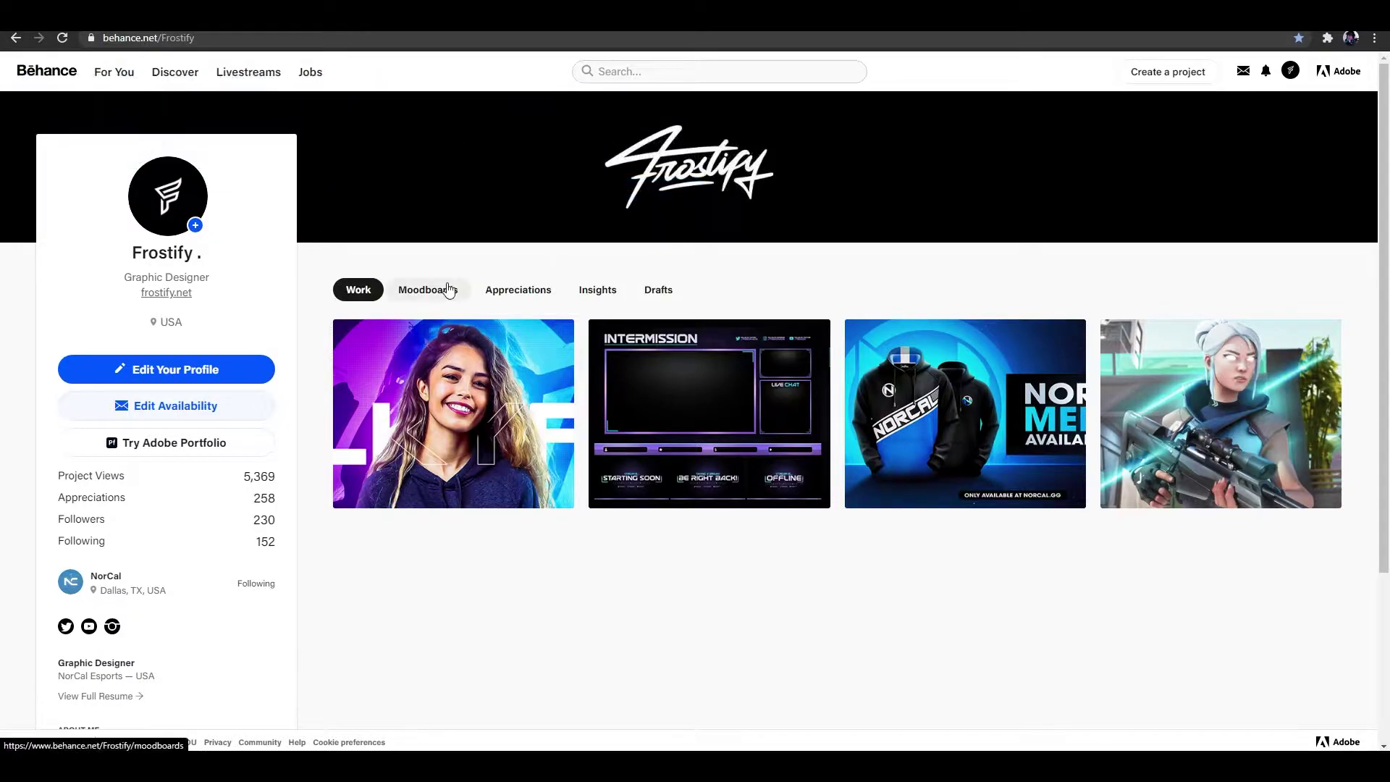
# Step: Look through the projects collected in the profile's Social Media moodboard and return to the moodboards overview
pyautogui.click(365, 293)
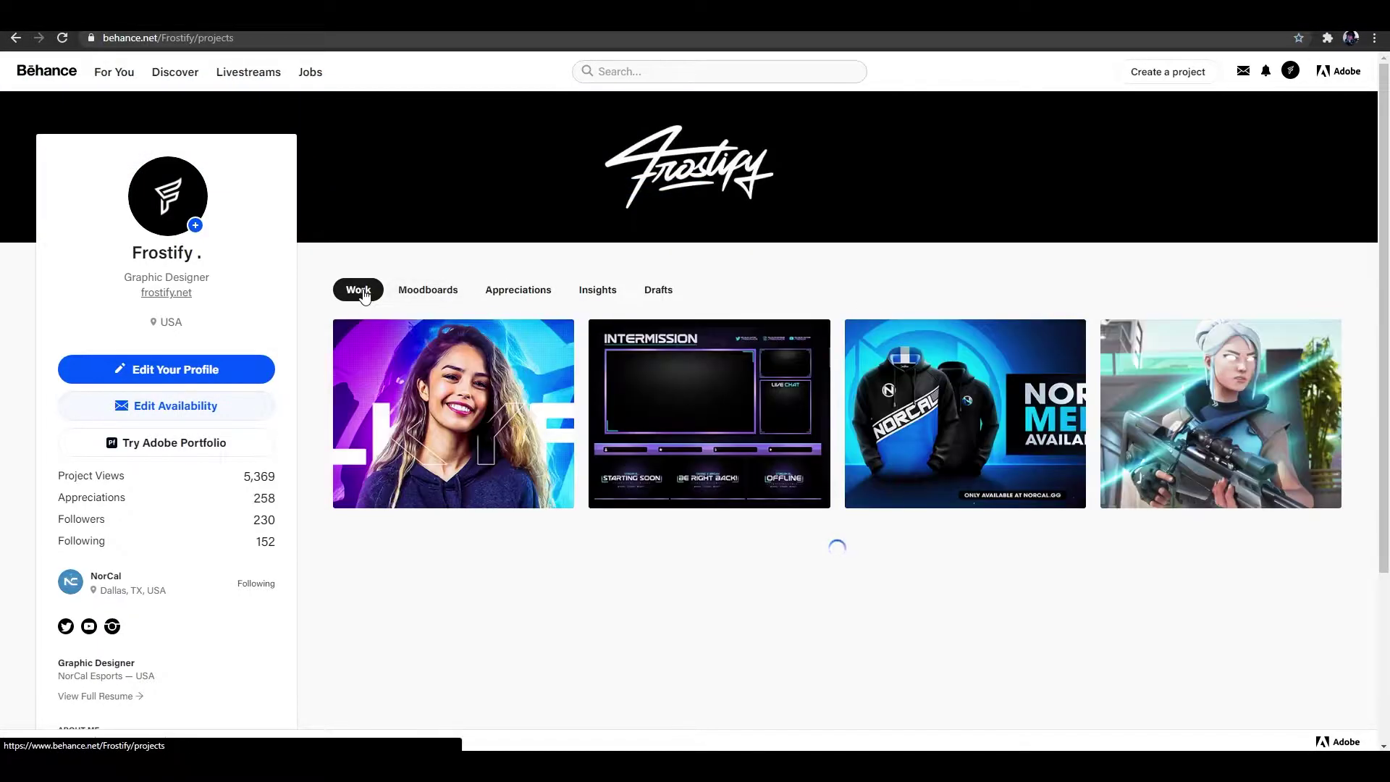
pyautogui.click(421, 291)
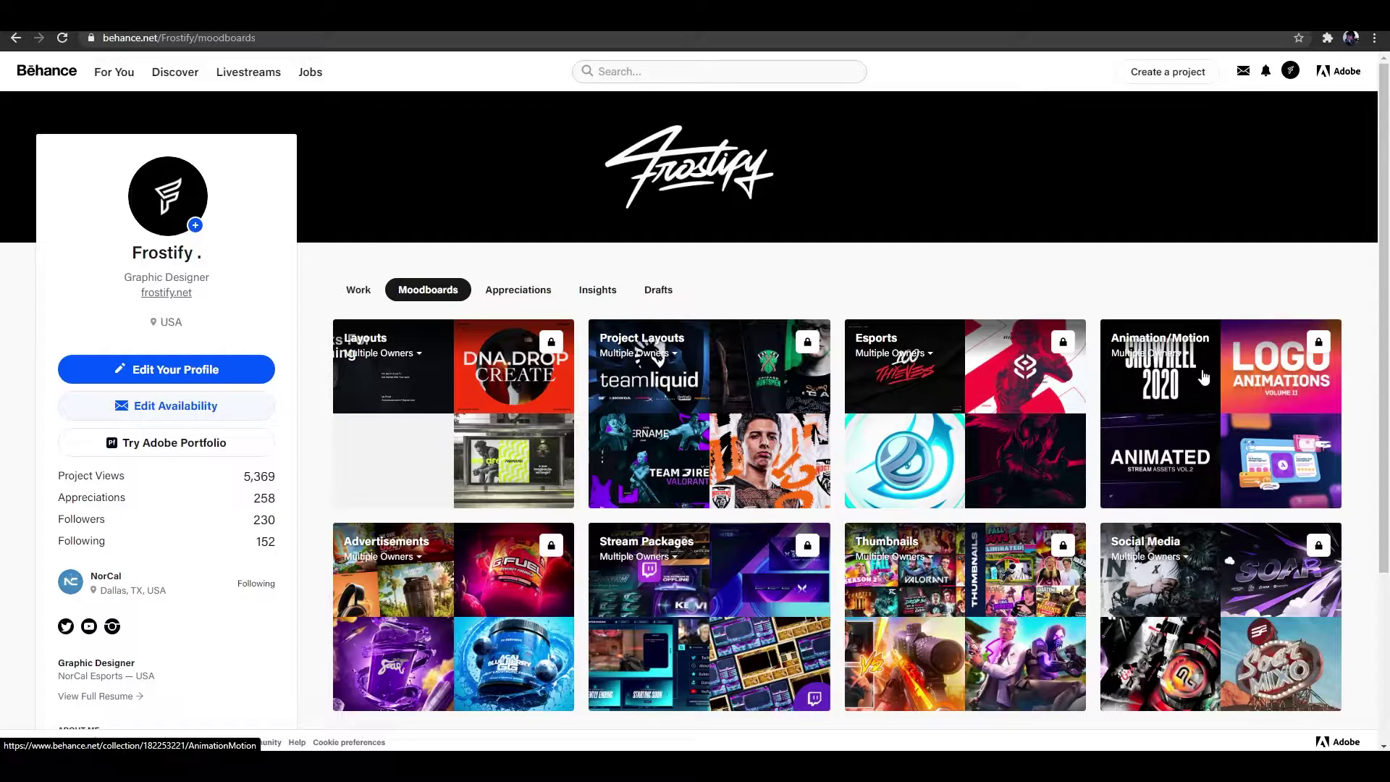
pyautogui.click(1181, 608)
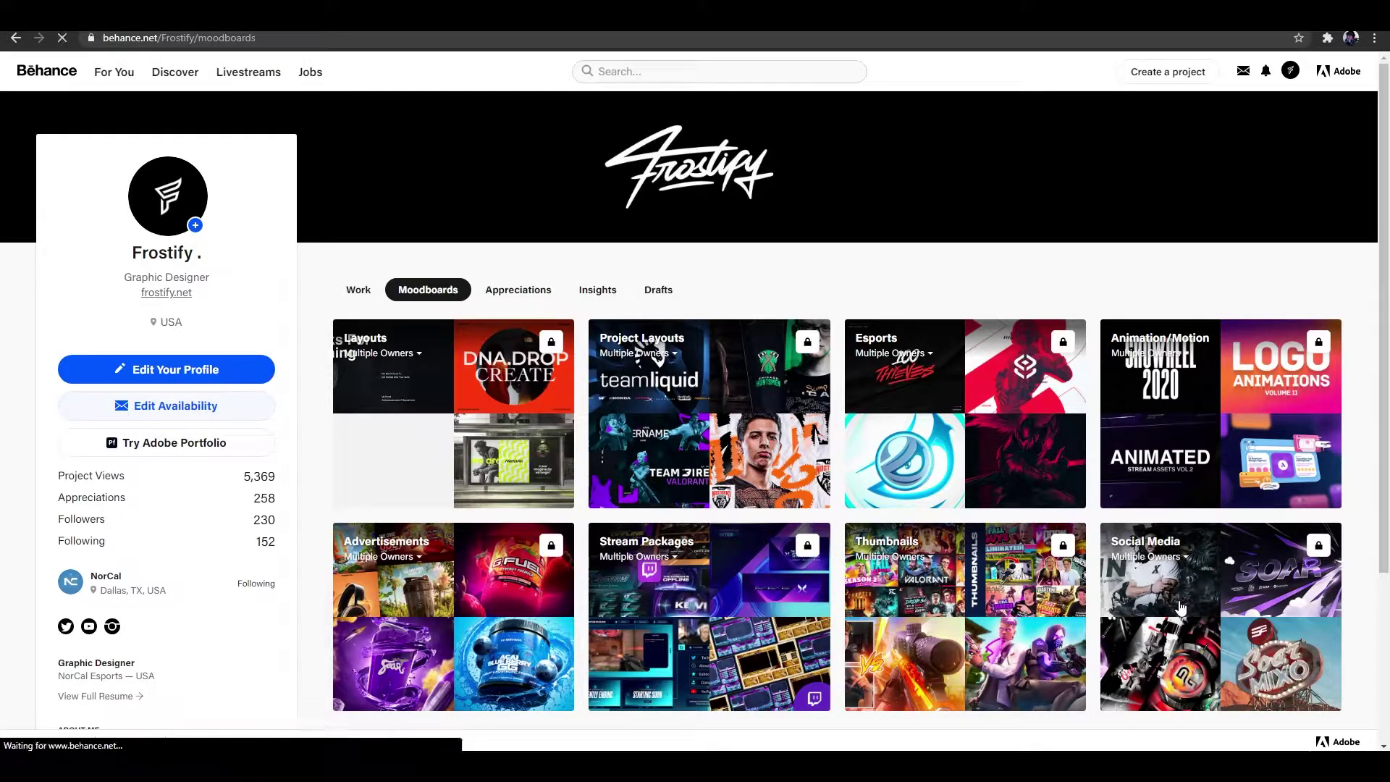
pyautogui.scroll(-2, 829, 295)
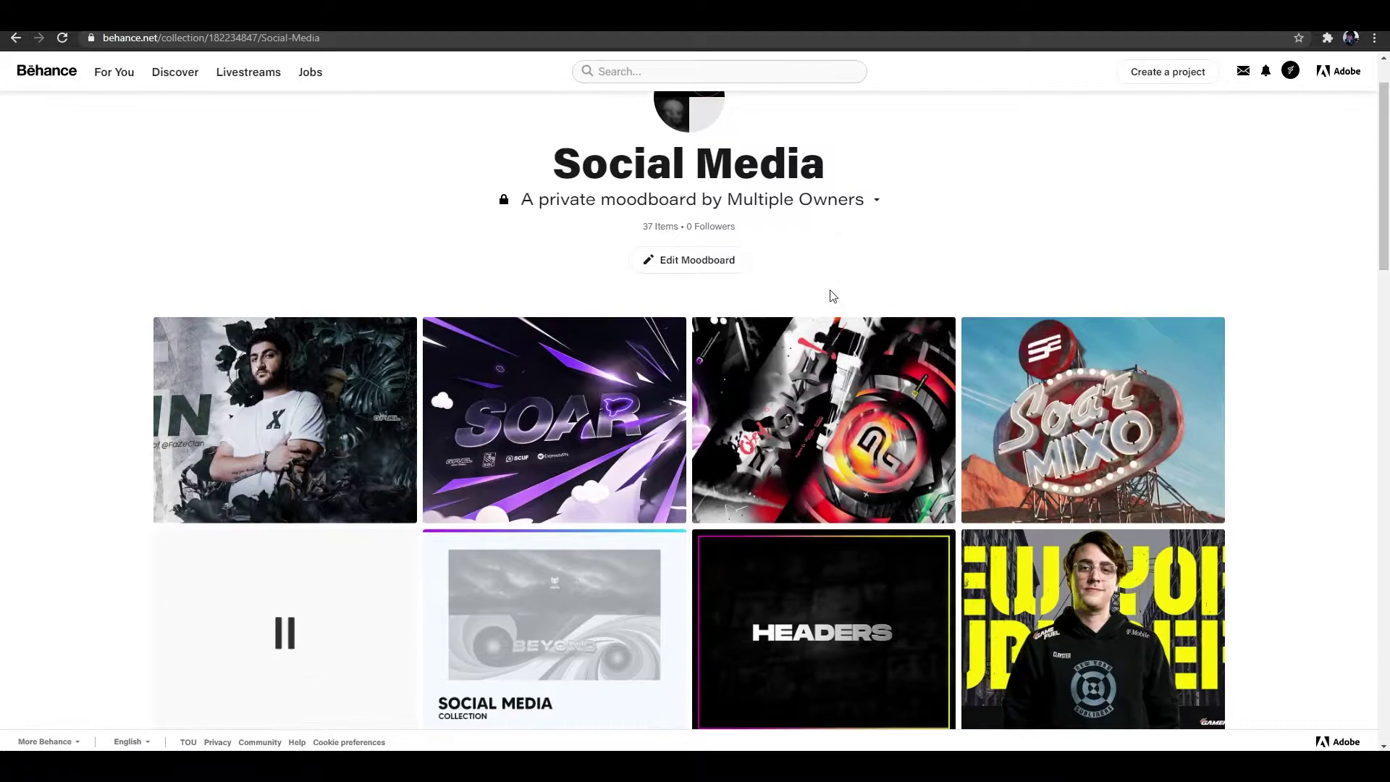
pyautogui.scroll(-2, 335, 383)
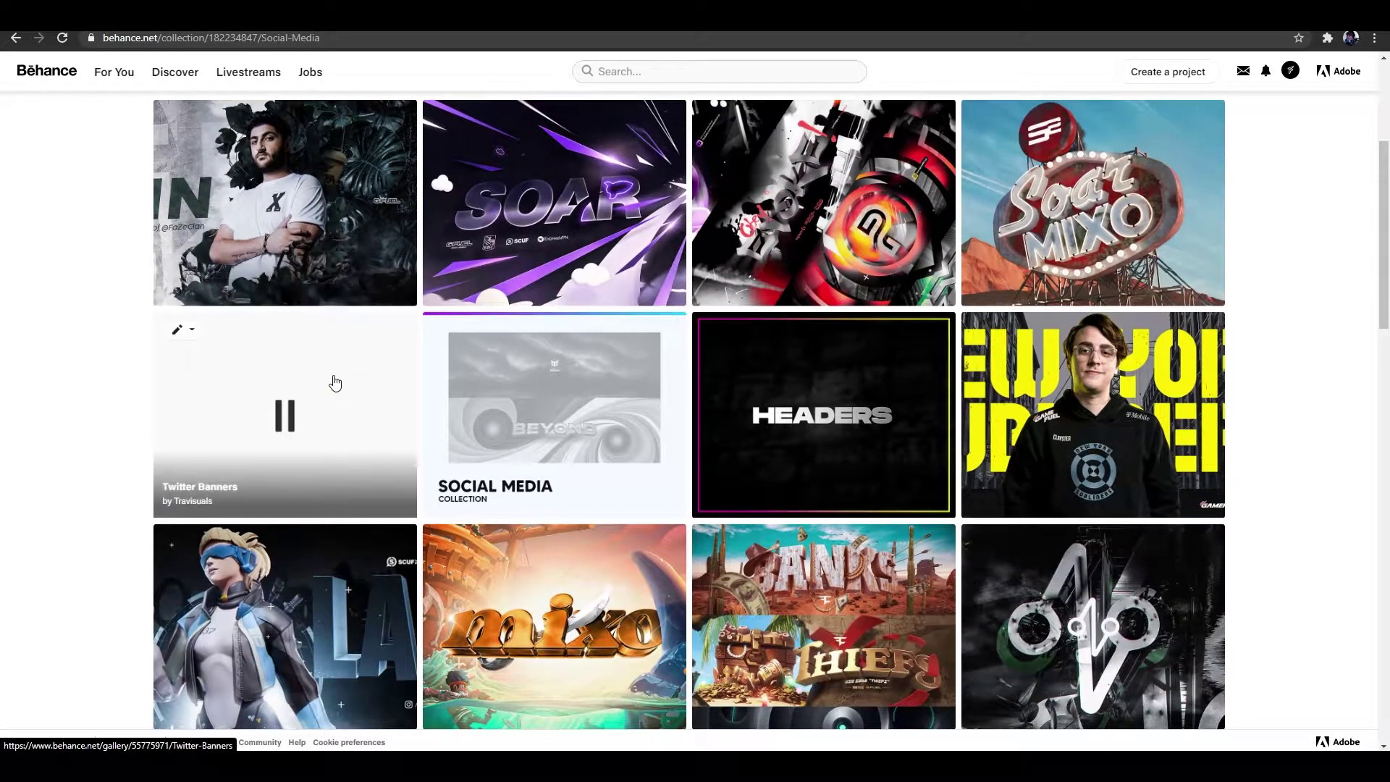
pyautogui.scroll(4, 336, 382)
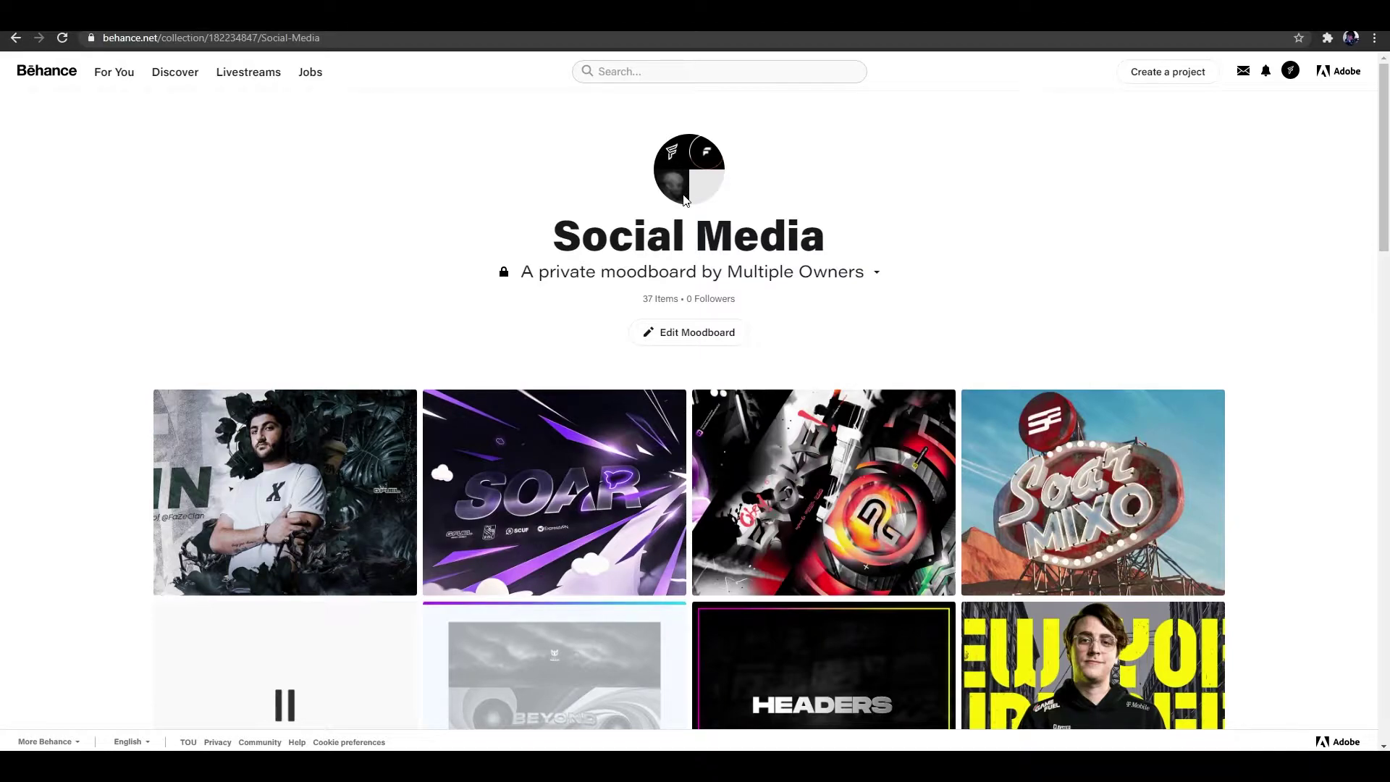
pyautogui.hotkey('alt', 'Left')
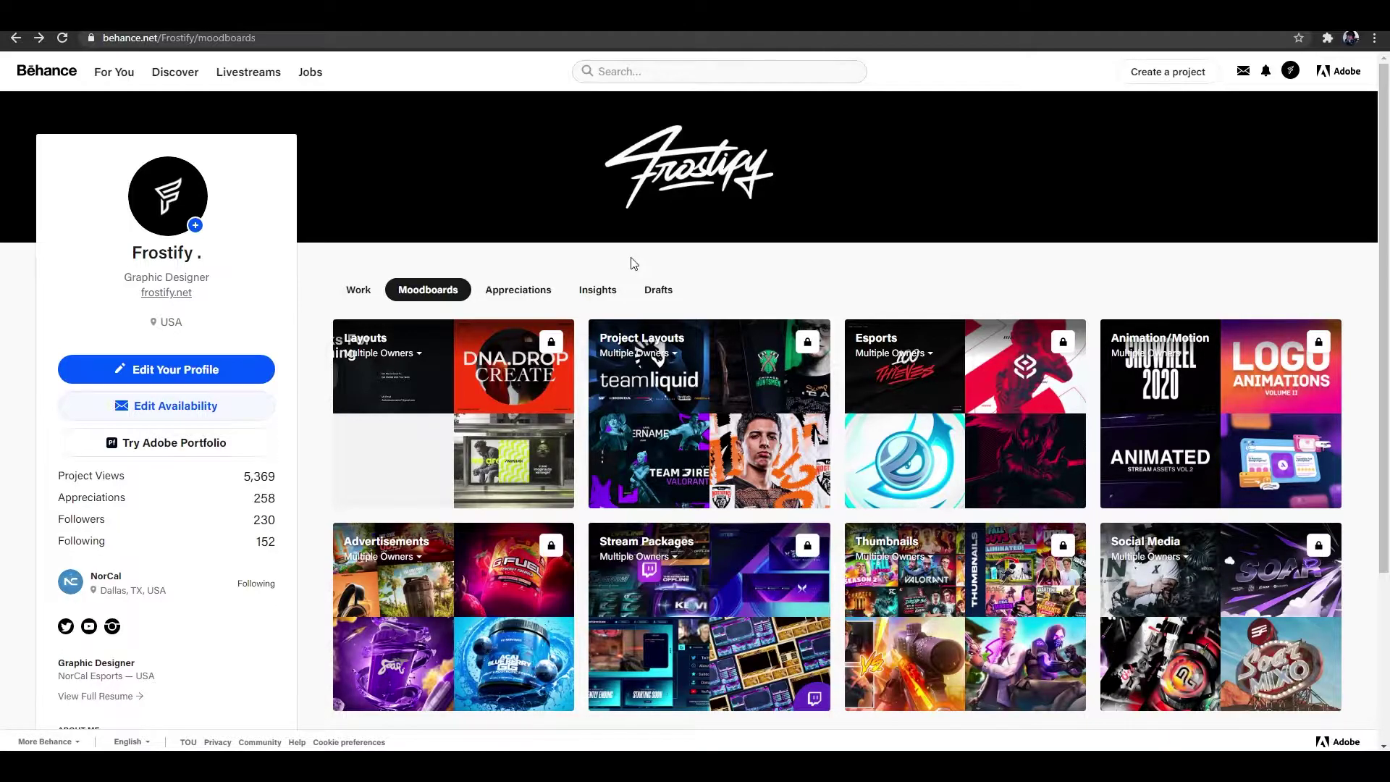
# Step: Open the Apparel project with the black hoodie on the fellow designer's profile and appreciate it
pyautogui.click(114, 75)
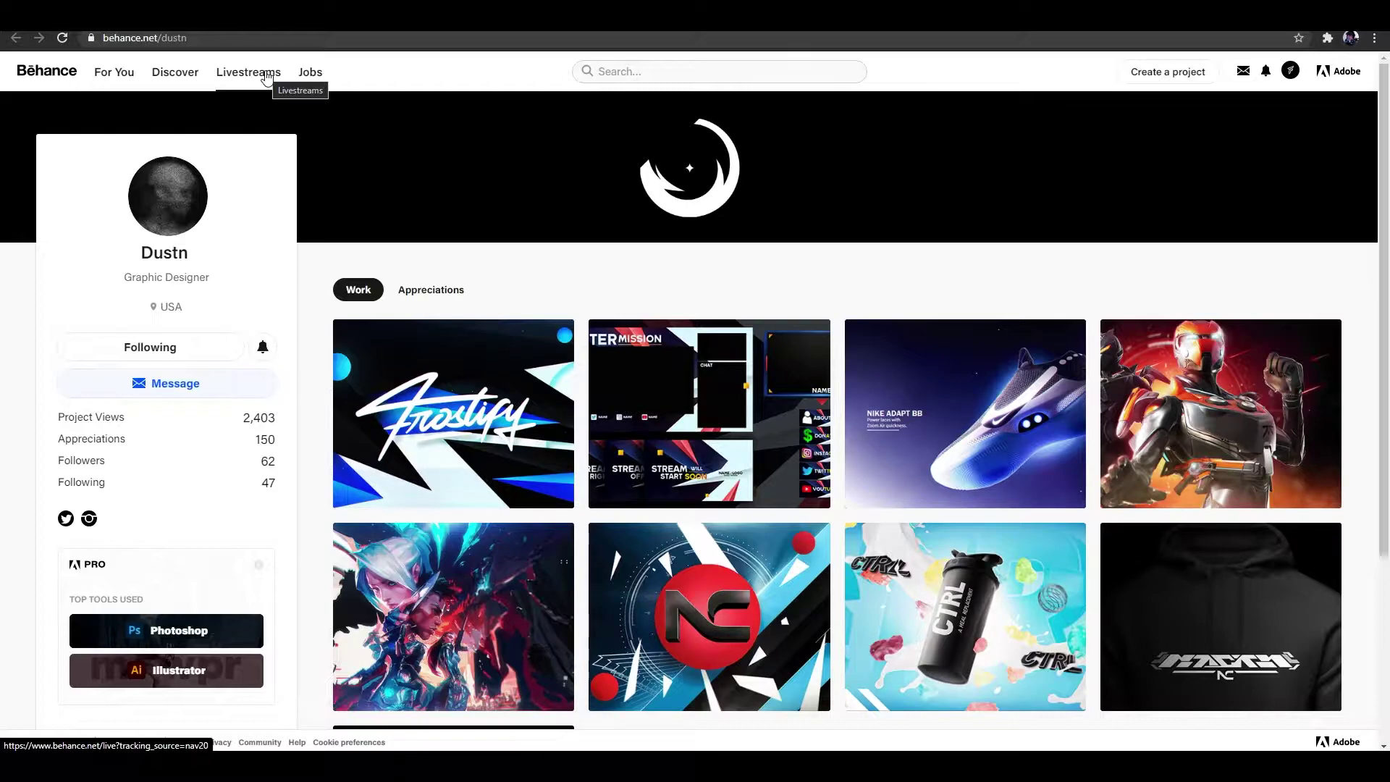
pyautogui.scroll(-3, 851, 567)
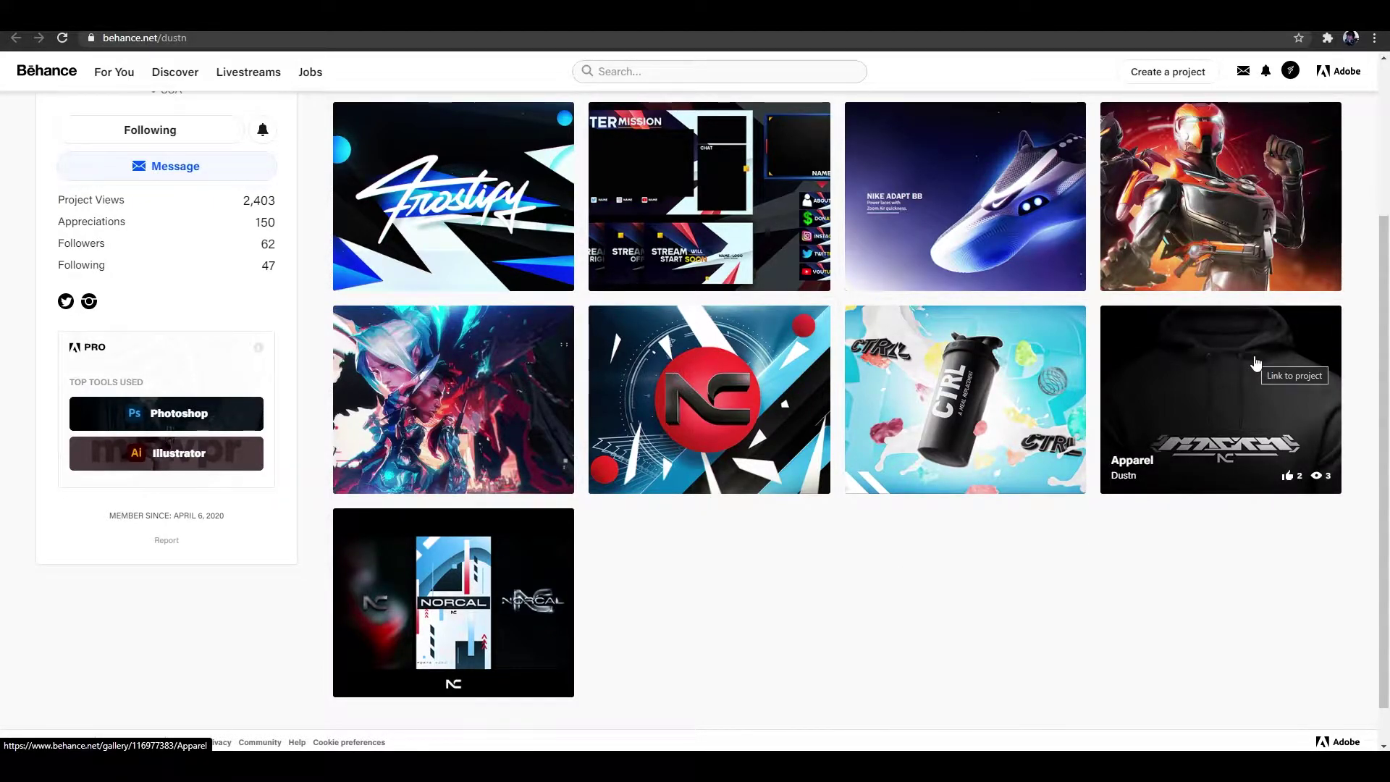
pyautogui.click(1232, 376)
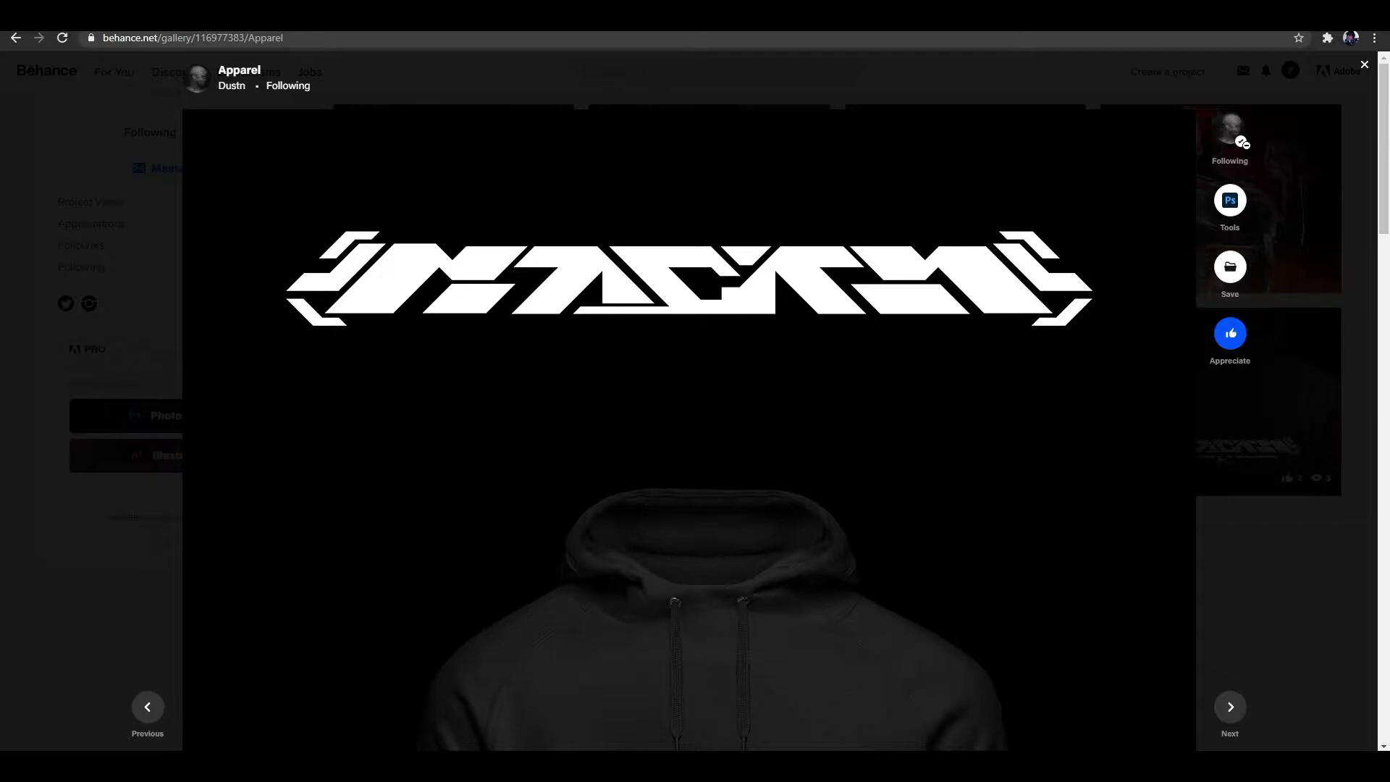
pyautogui.moveTo(1234, 205)
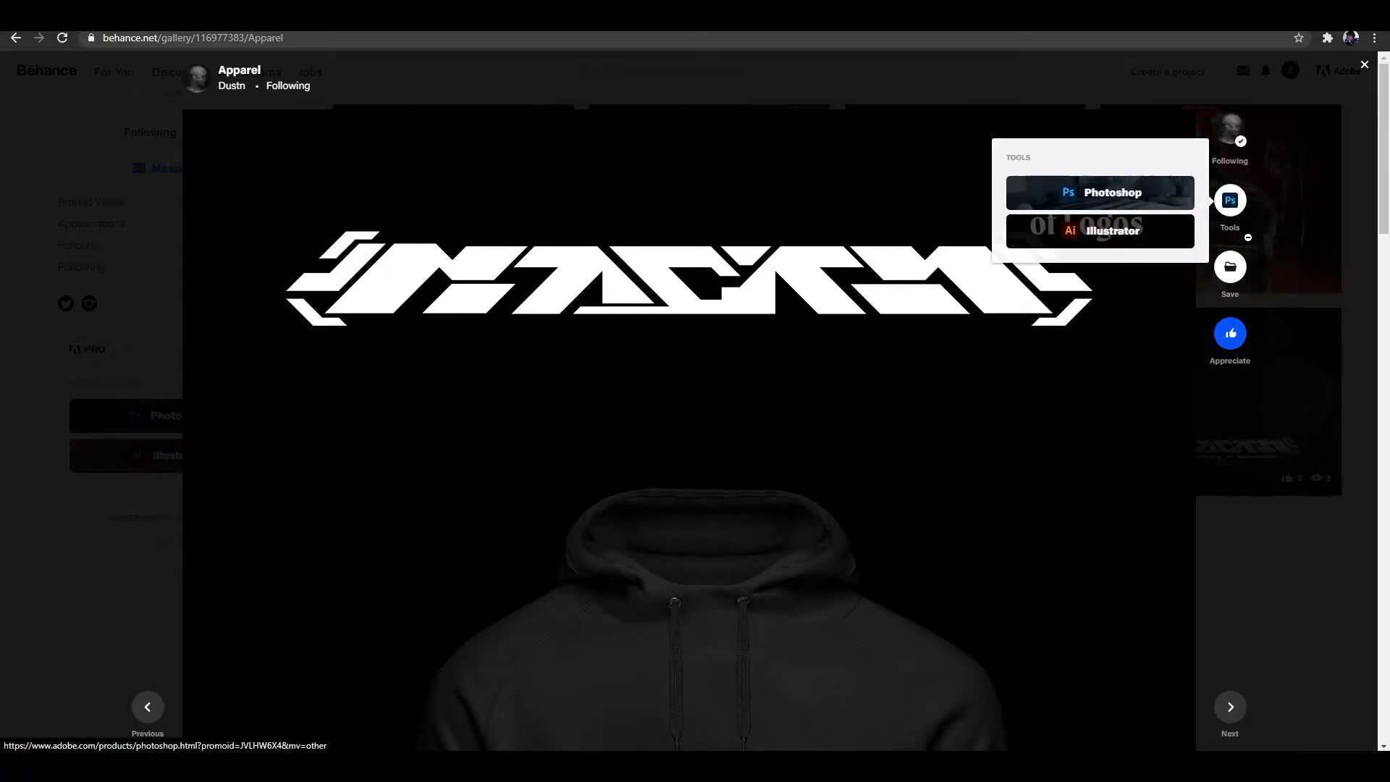
pyautogui.click(1234, 335)
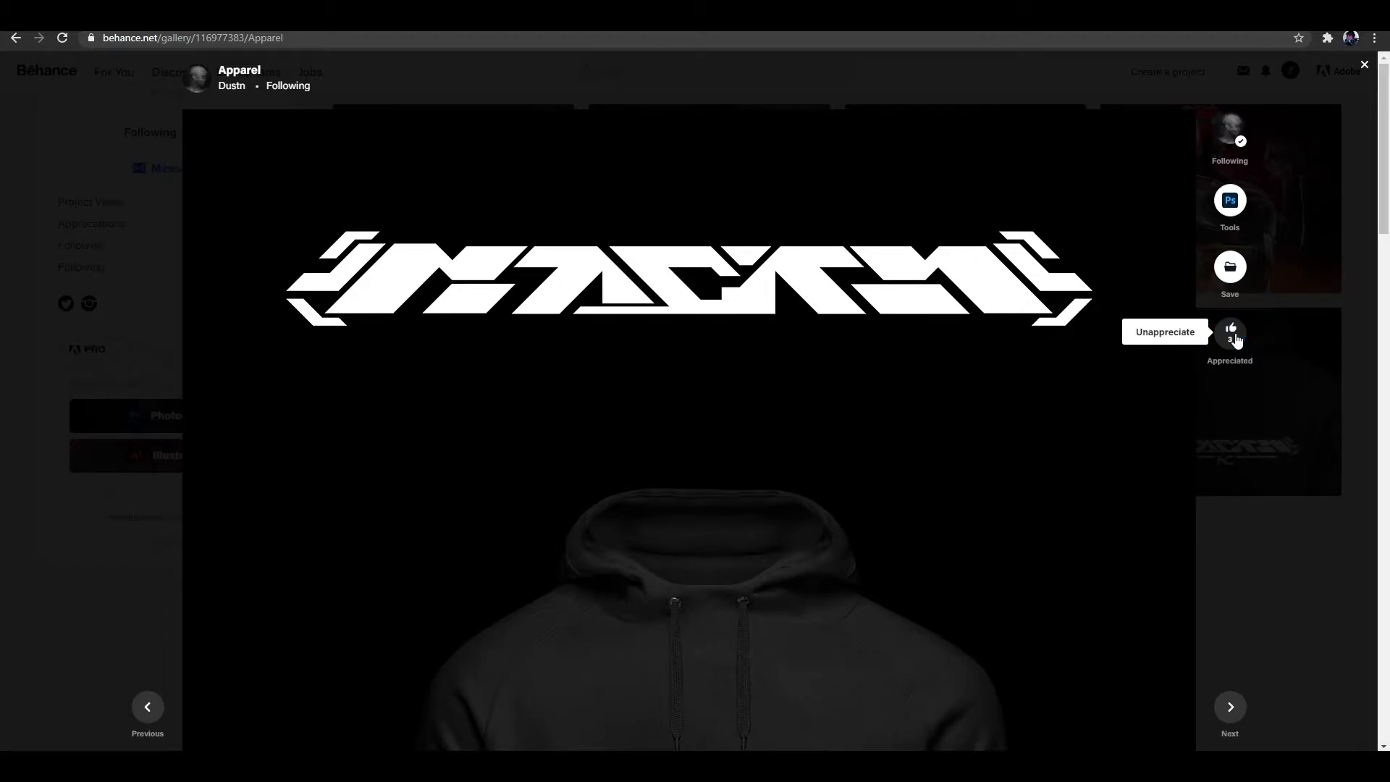
# Step: Save the Apparel project to a new moodboard named "Merch Designs" and close the project
pyautogui.click(1235, 272)
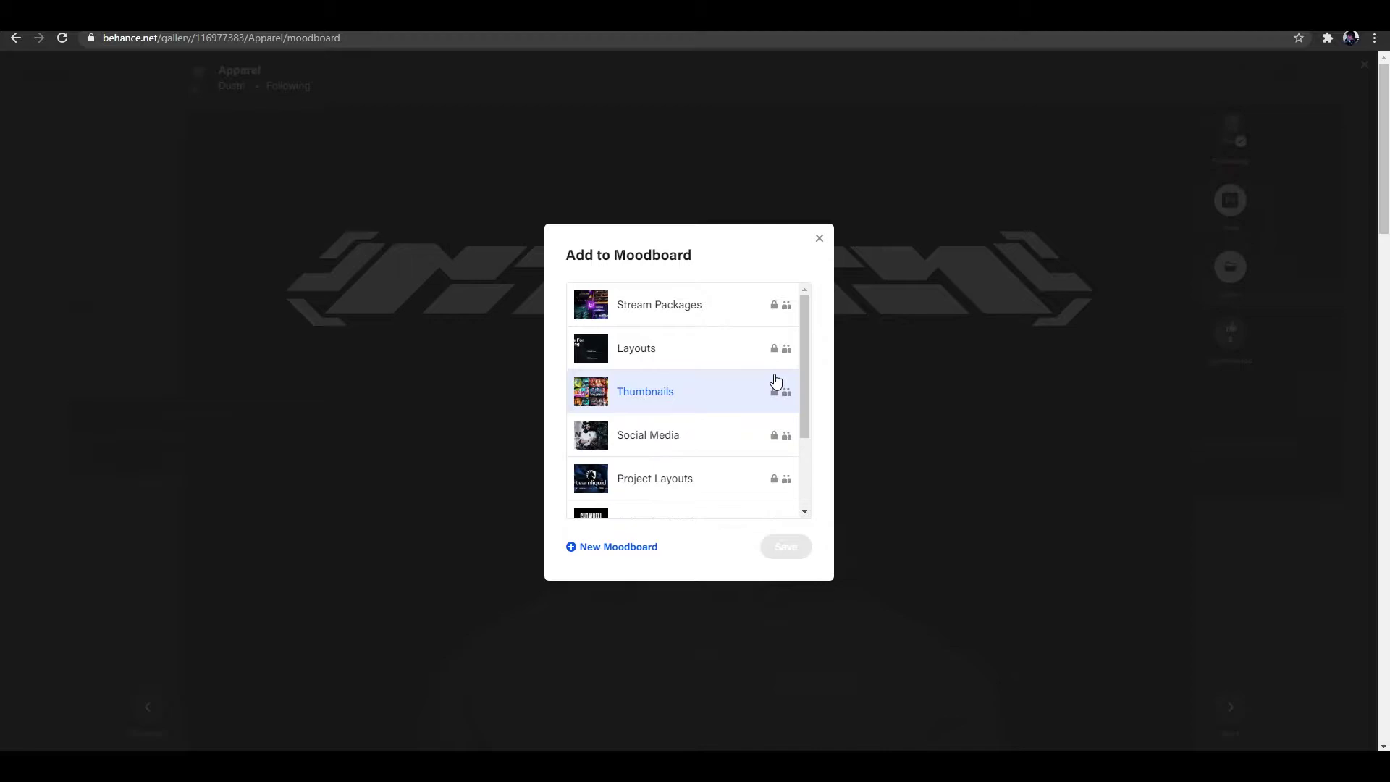
pyautogui.click(612, 548)
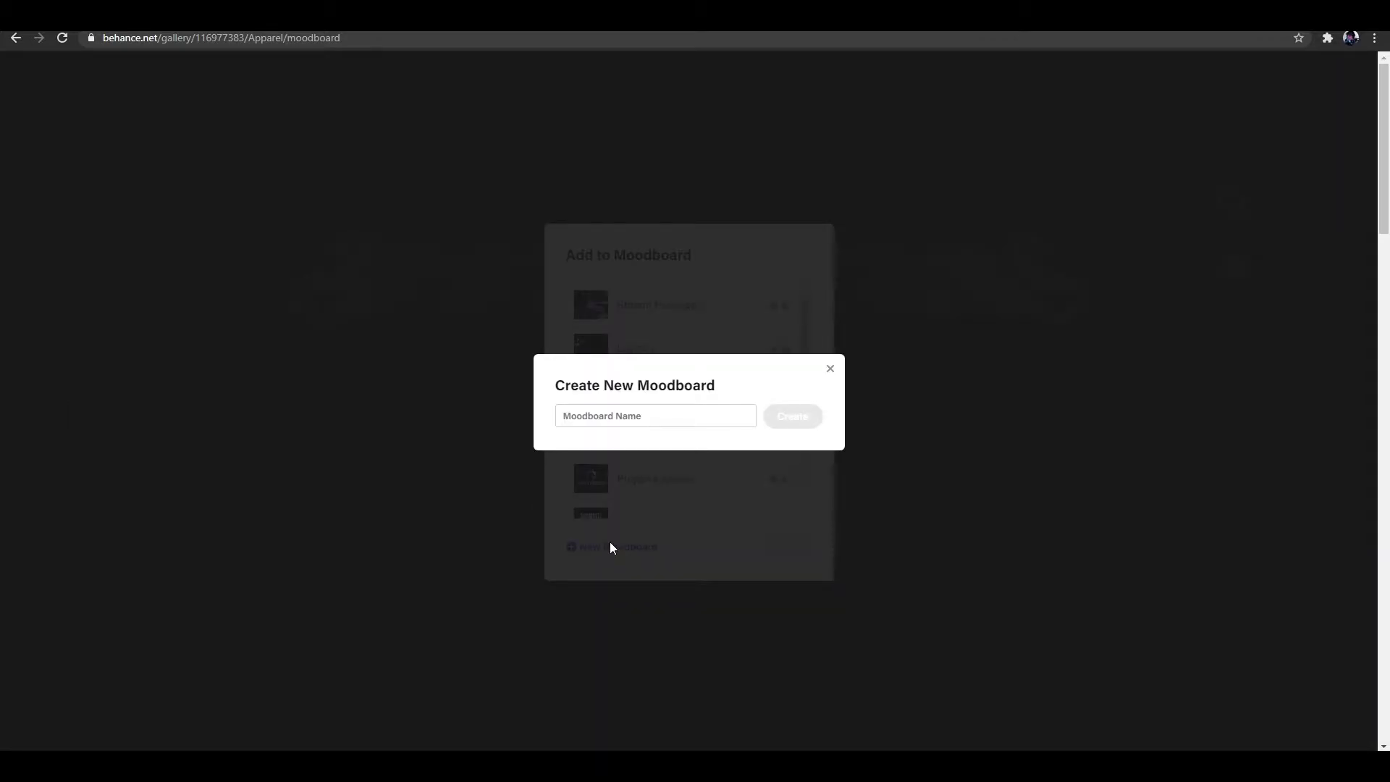
pyautogui.click(595, 419)
pyautogui.write('Merch Designs')
pyautogui.click(775, 372)
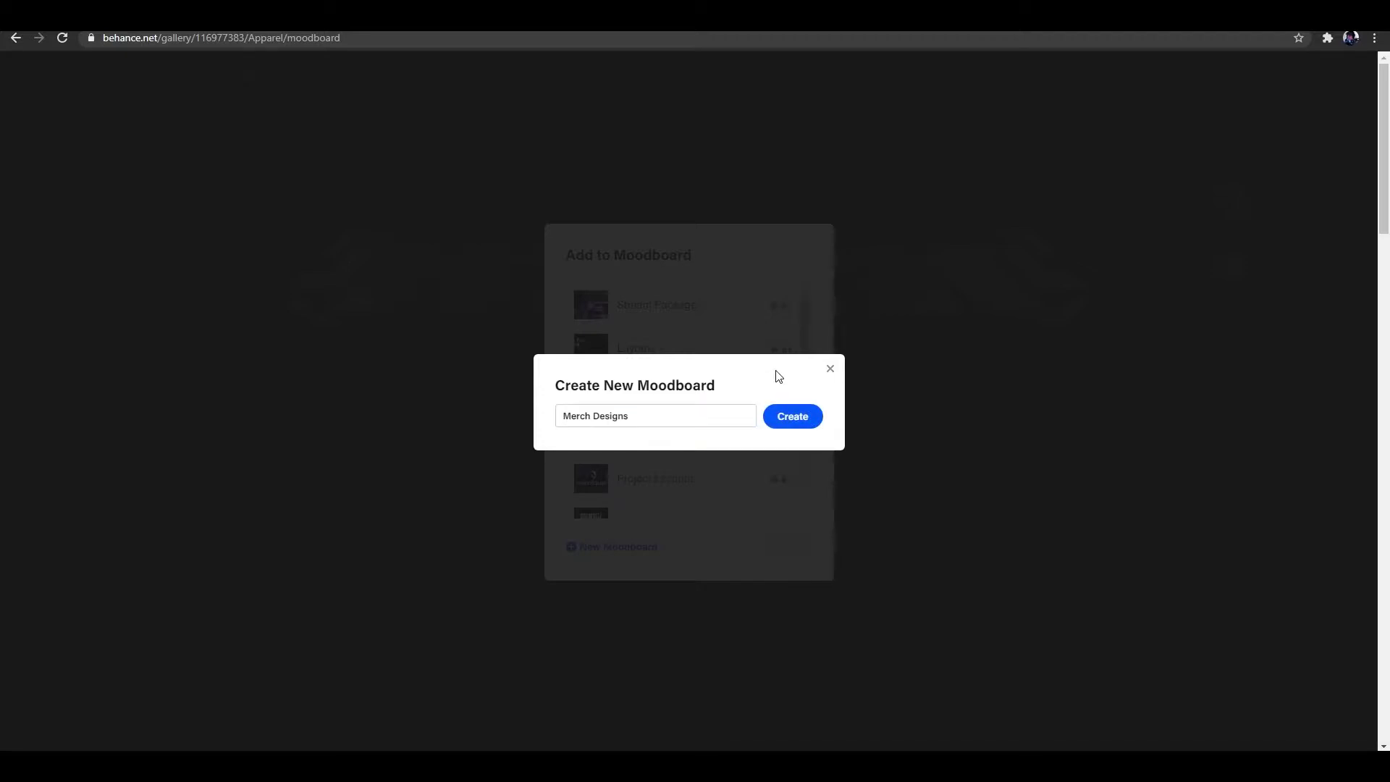
pyautogui.click(800, 414)
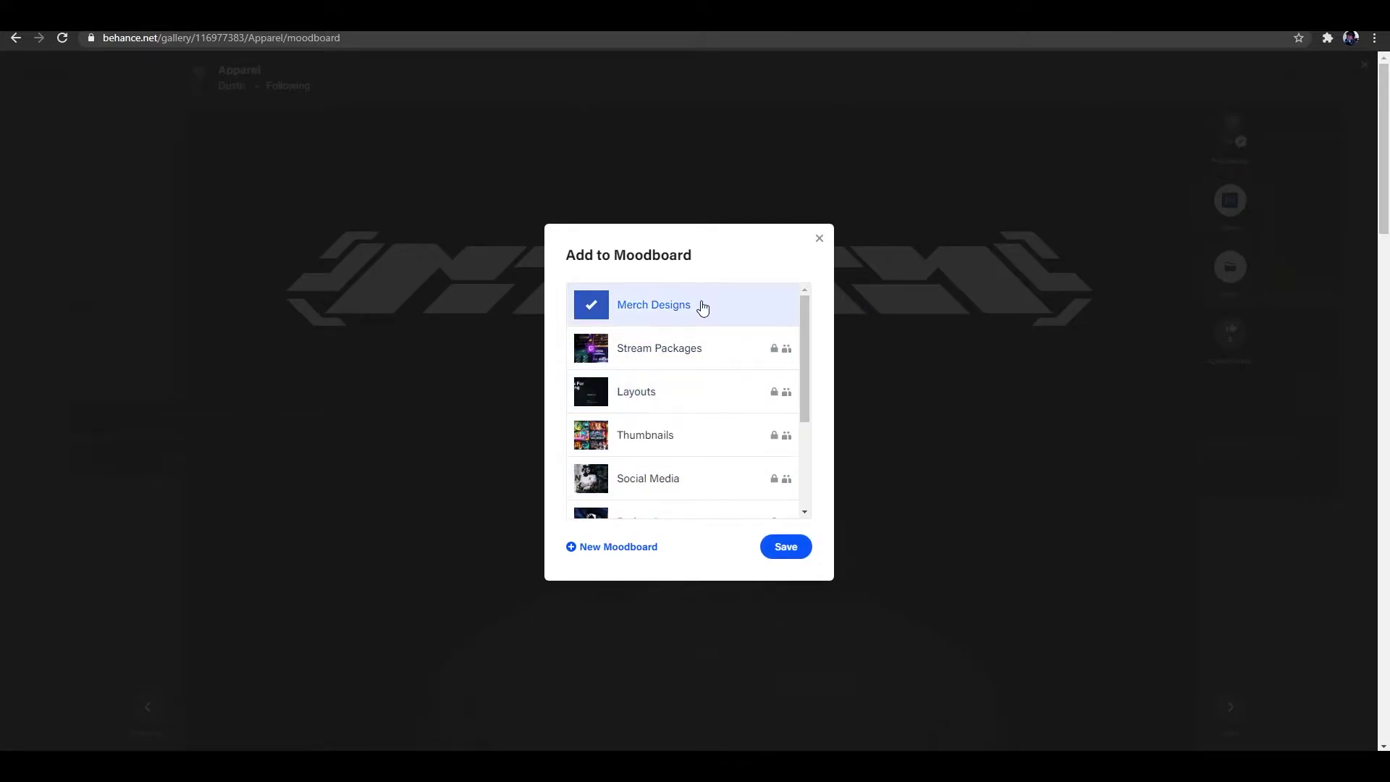
pyautogui.click(783, 551)
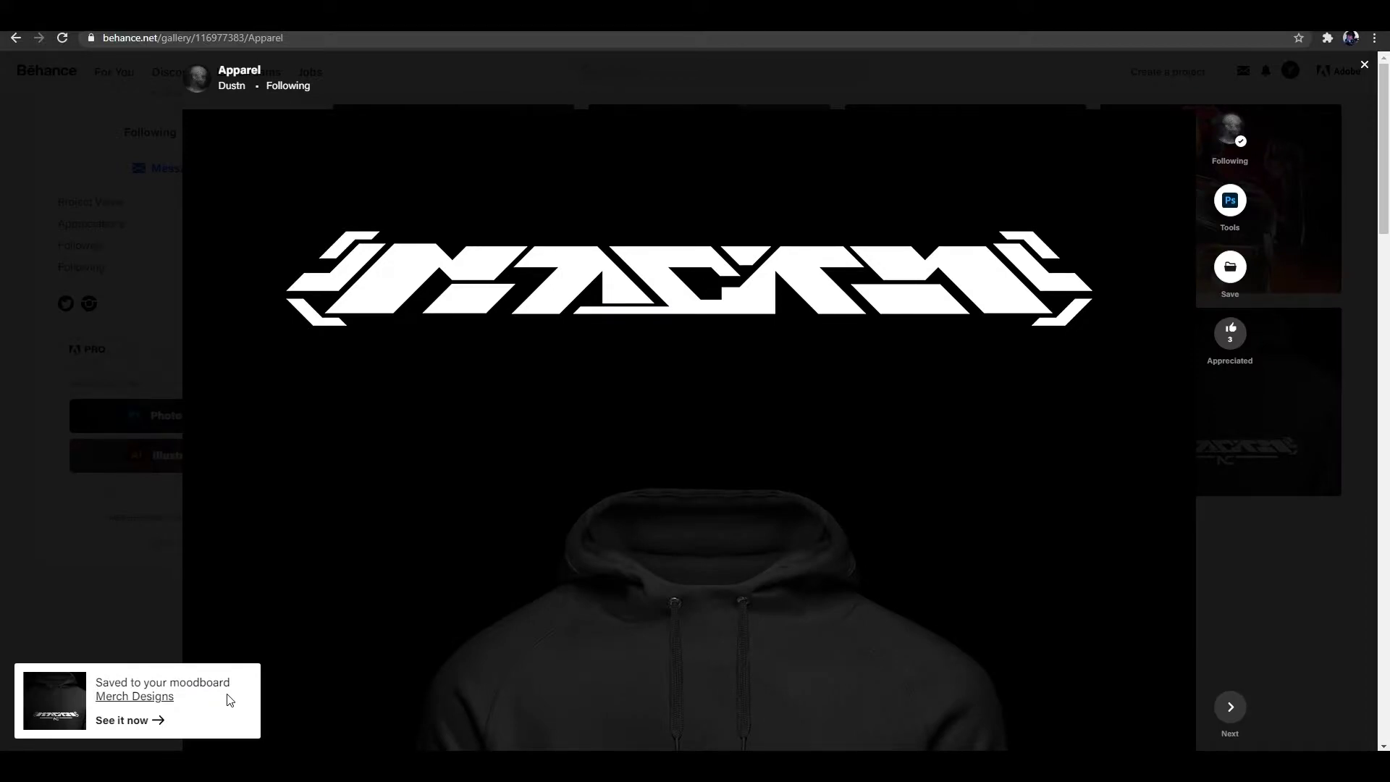
pyautogui.click(1303, 505)
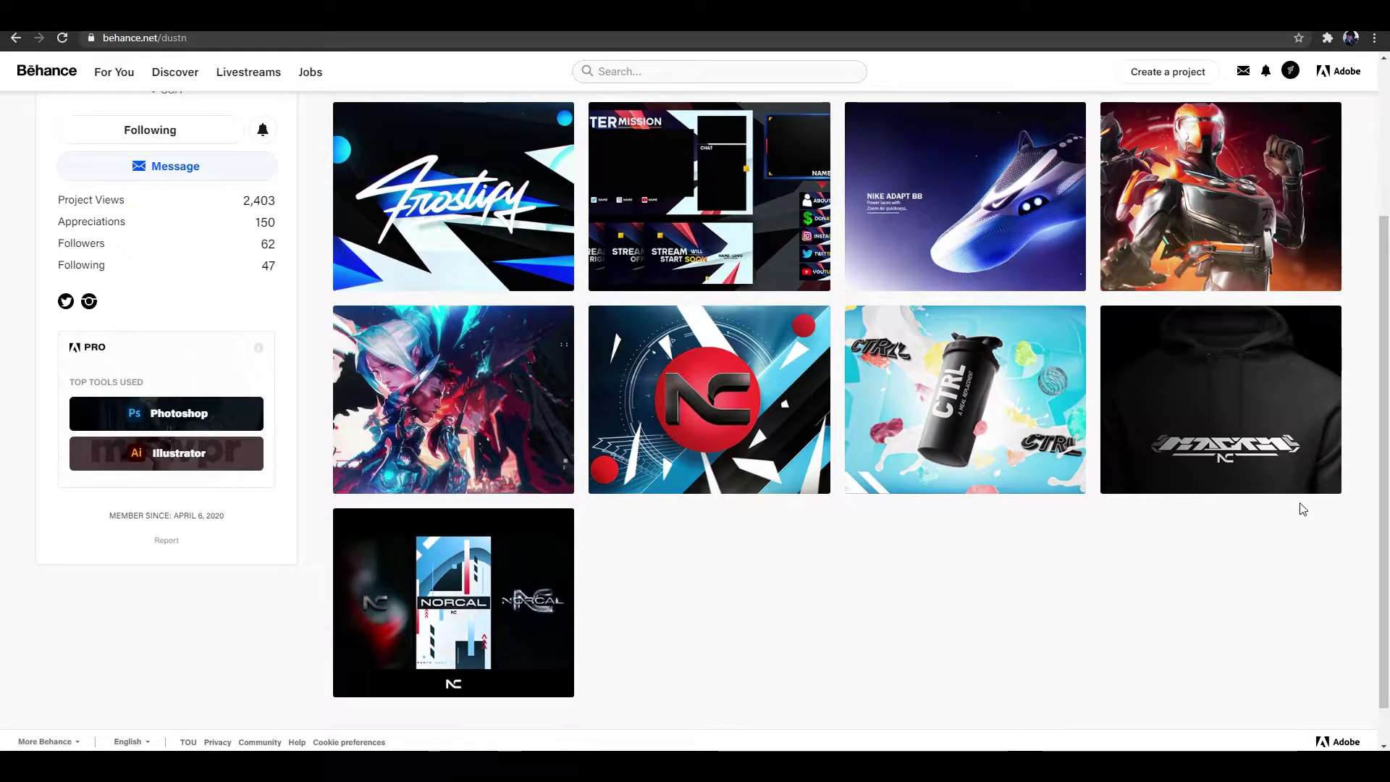
# Step: Search for "Merch Design" and appreciate the Apparel hoodie project by Noxx
pyautogui.click(637, 70)
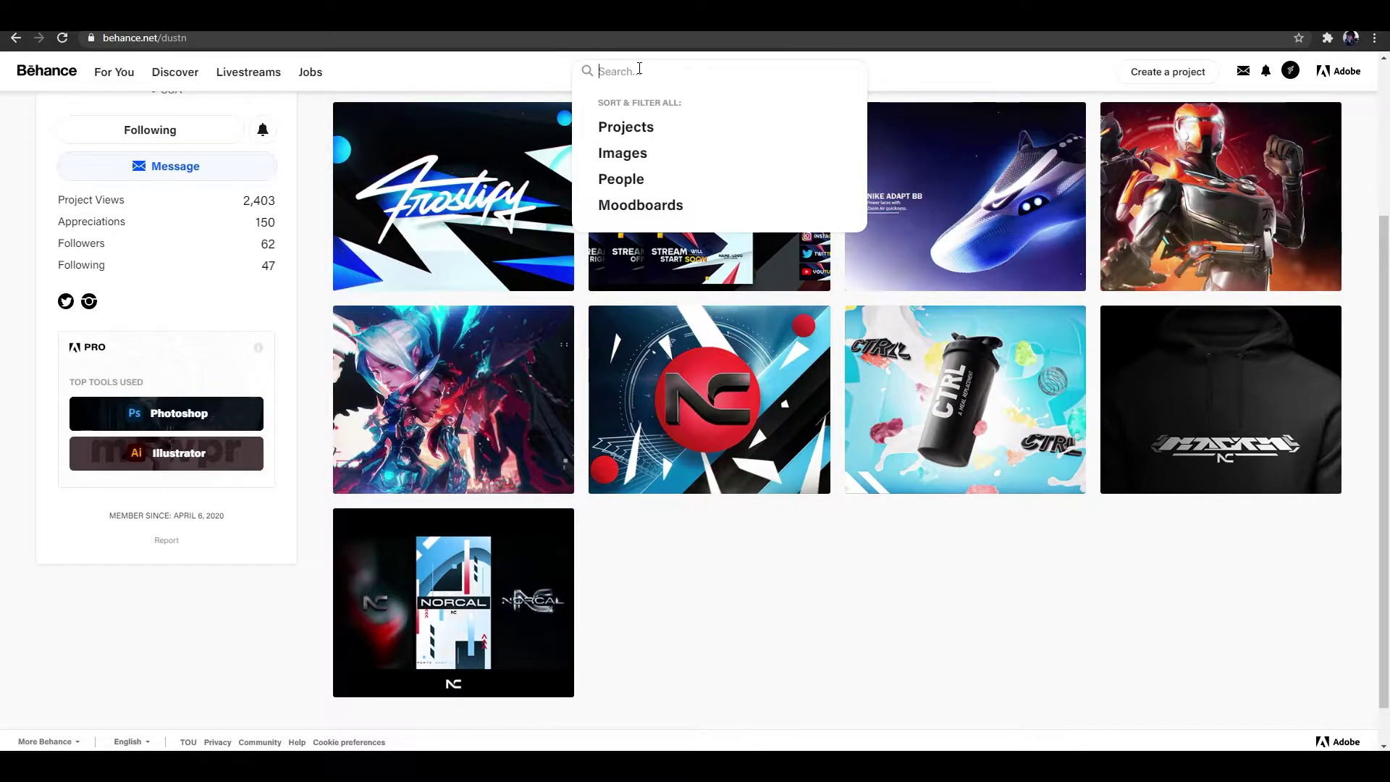
pyautogui.write('Merch')
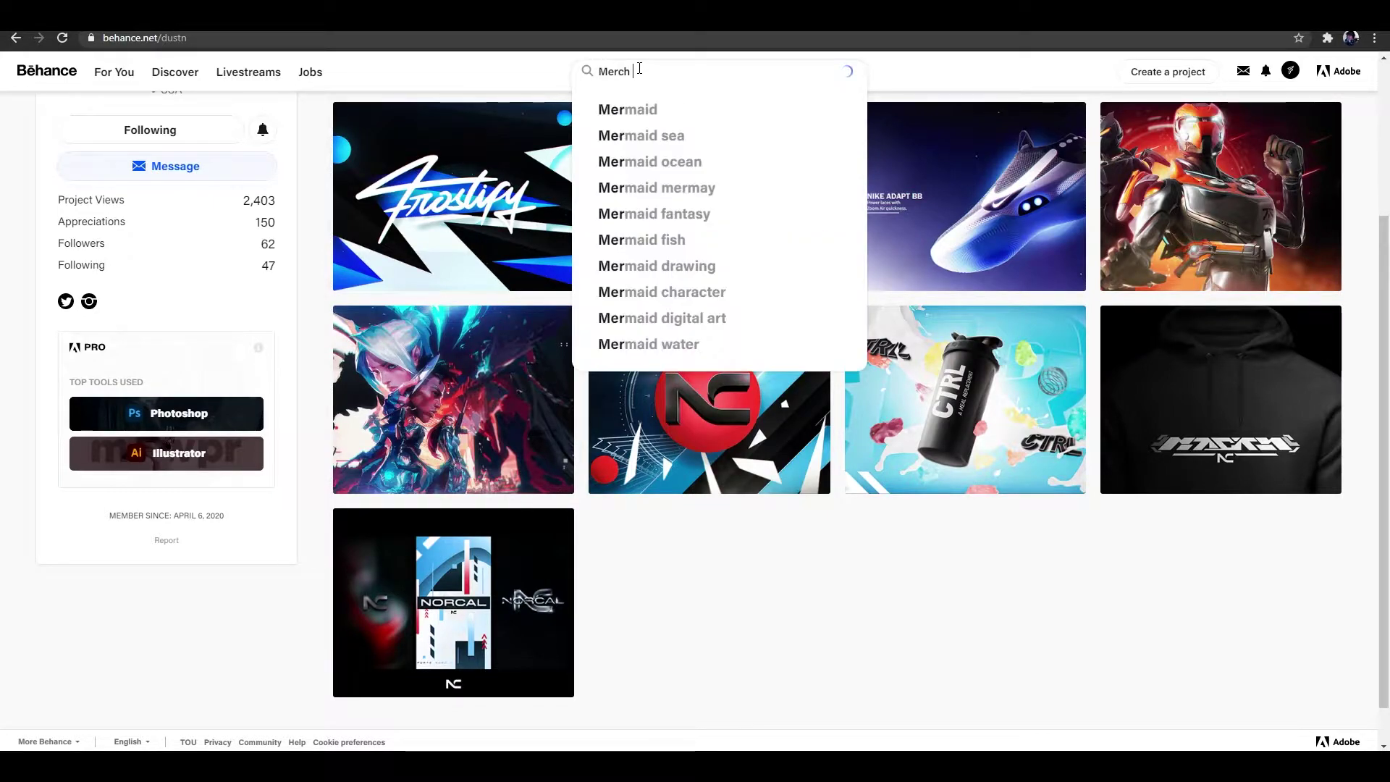
pyautogui.write(' Design')
pyautogui.press('Return')
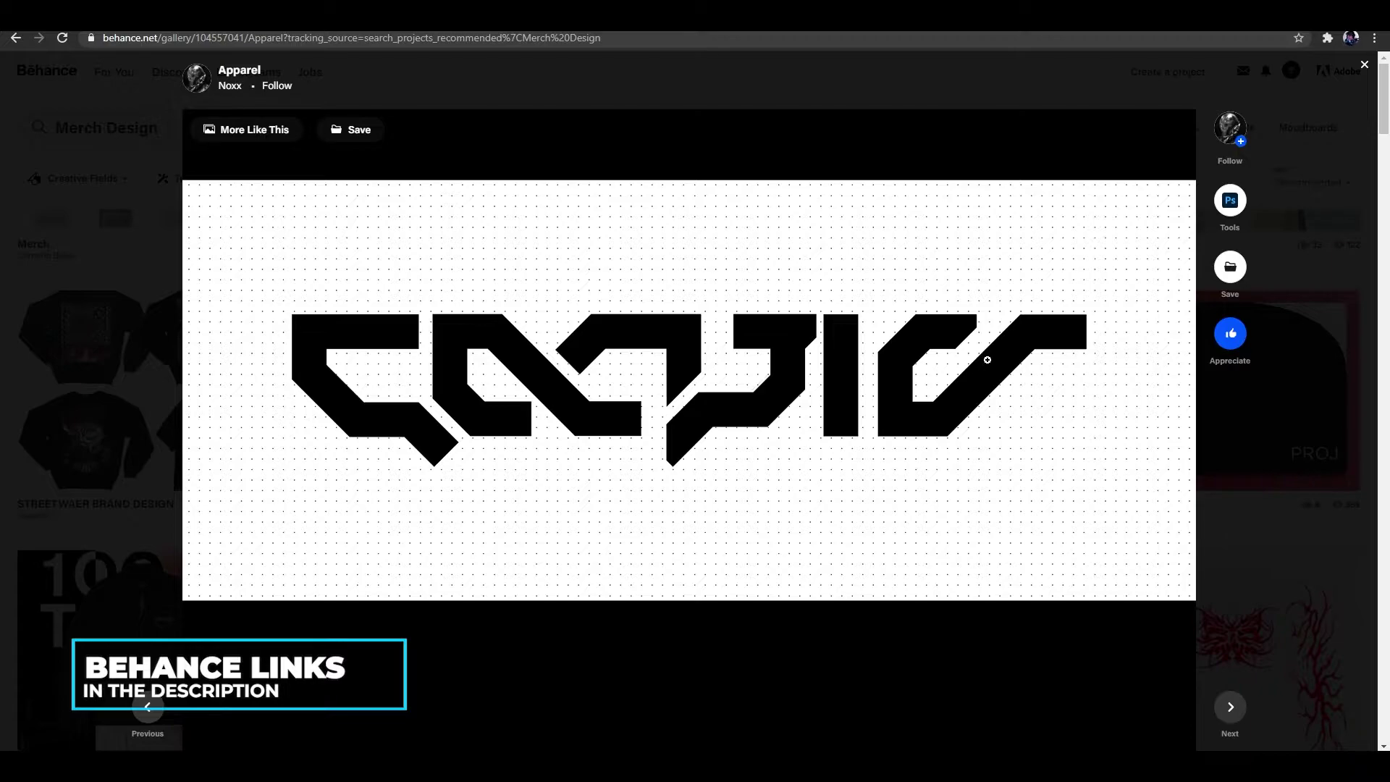
pyautogui.scroll(-10, 785, 391)
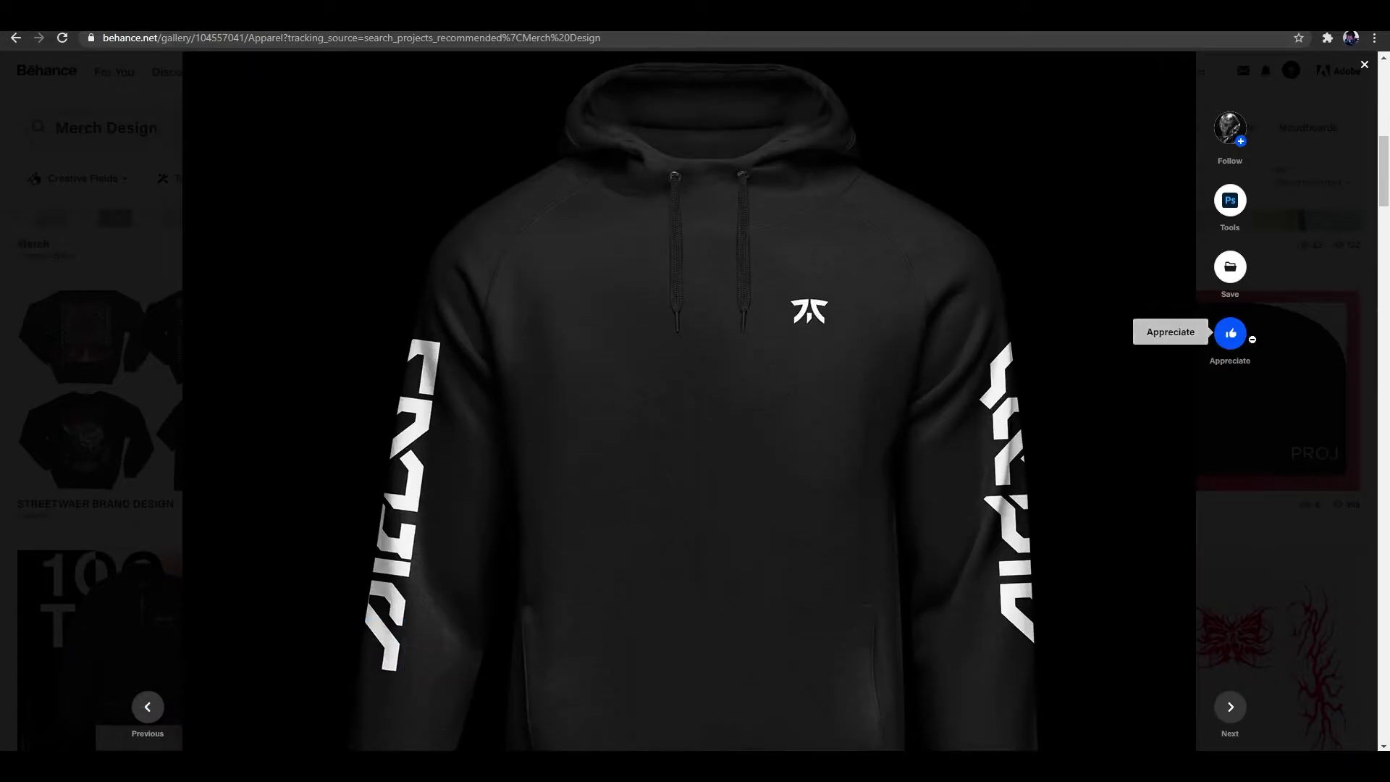
pyautogui.click(1250, 337)
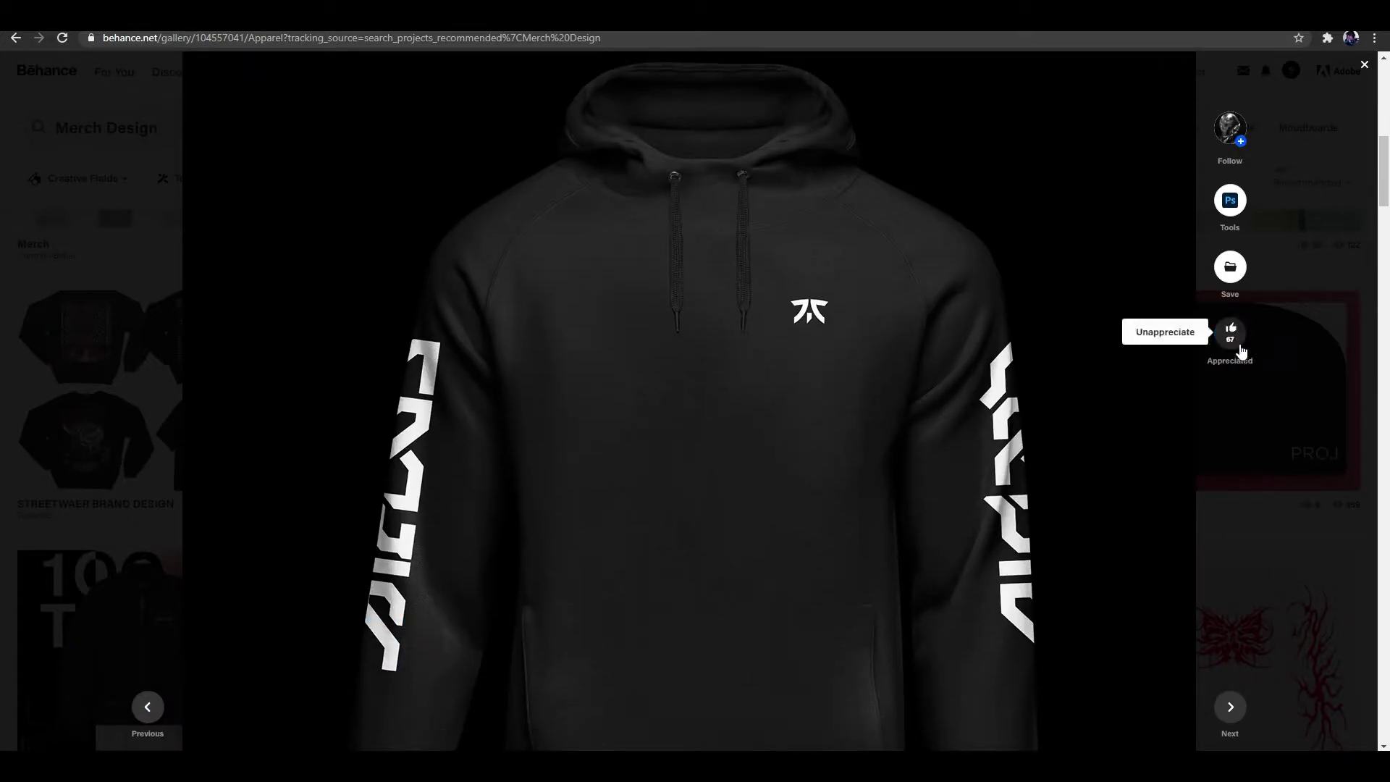
# Step: Add the open Apparel project to the existing Merch Designs moodboard
pyautogui.click(1232, 267)
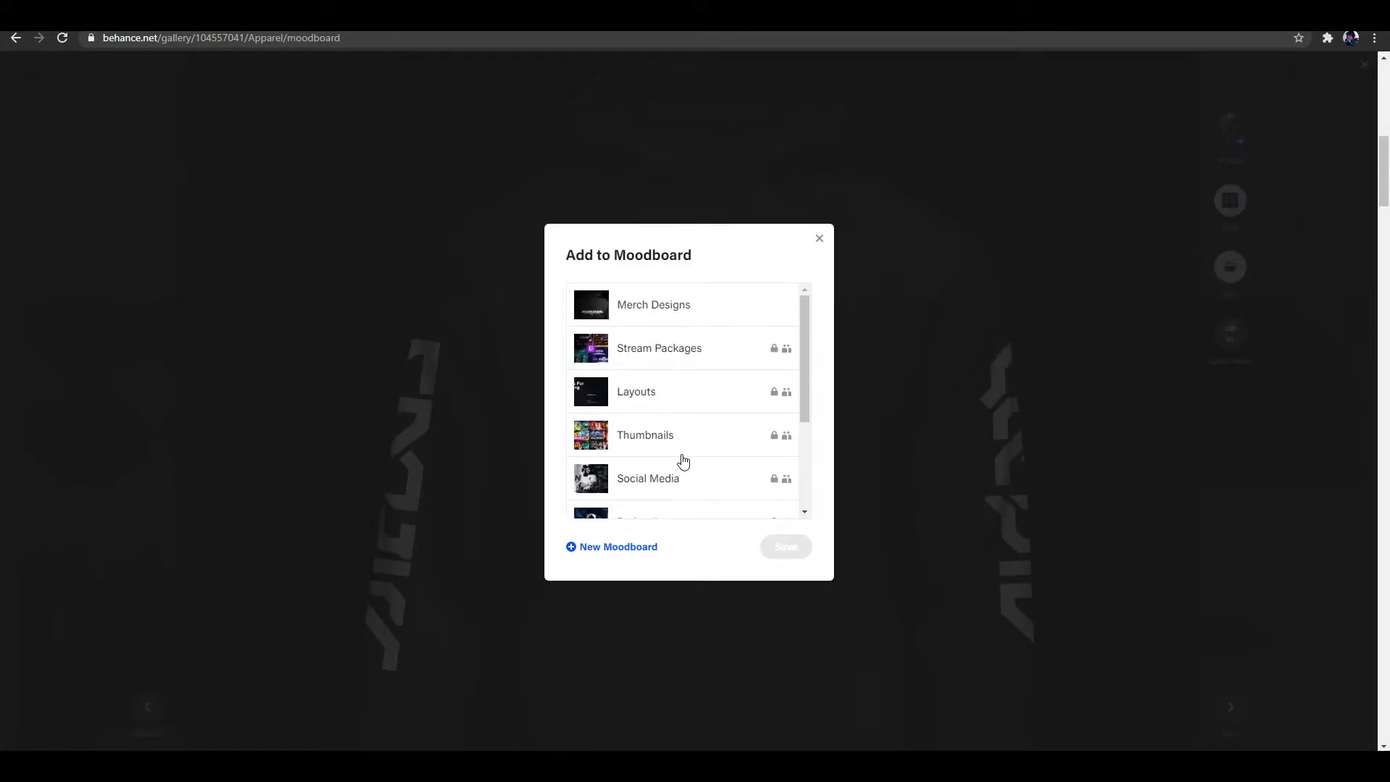
pyautogui.click(654, 305)
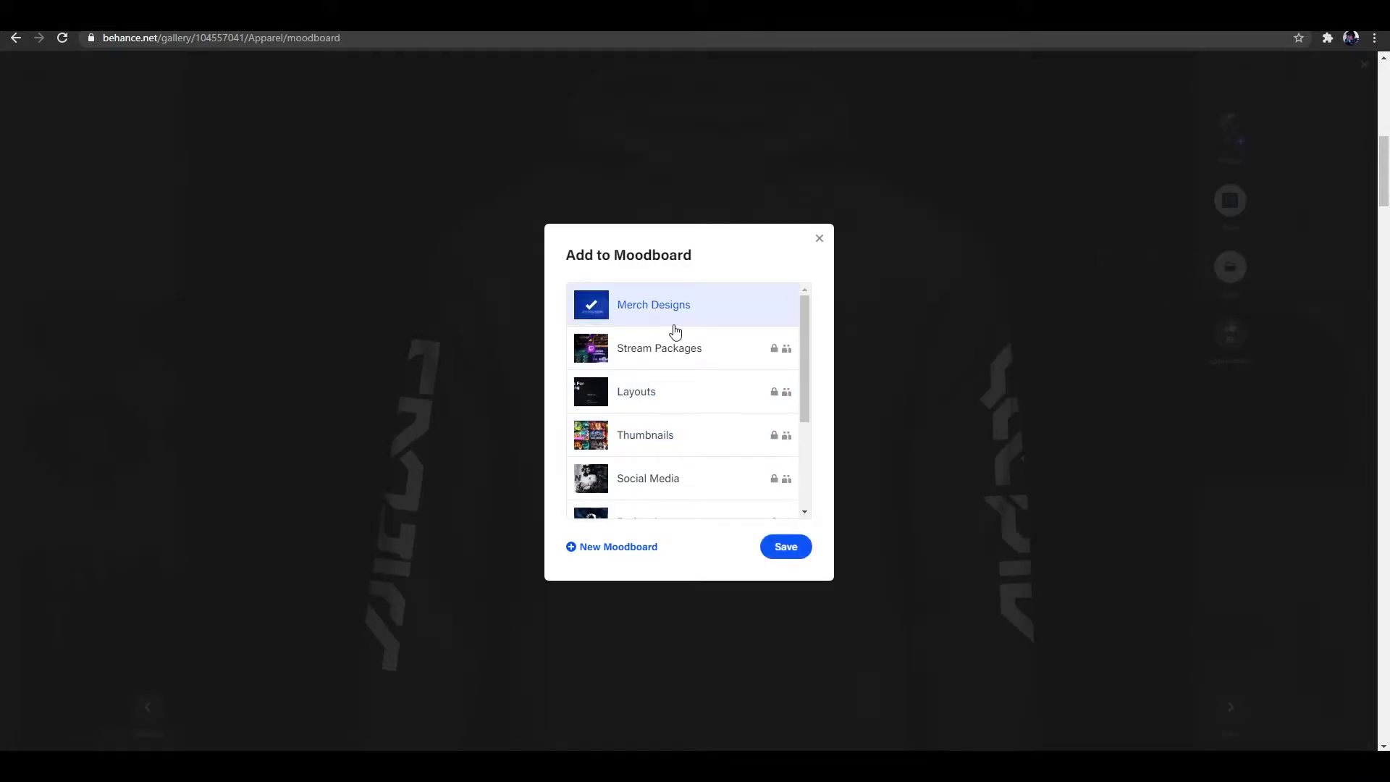
pyautogui.click(785, 547)
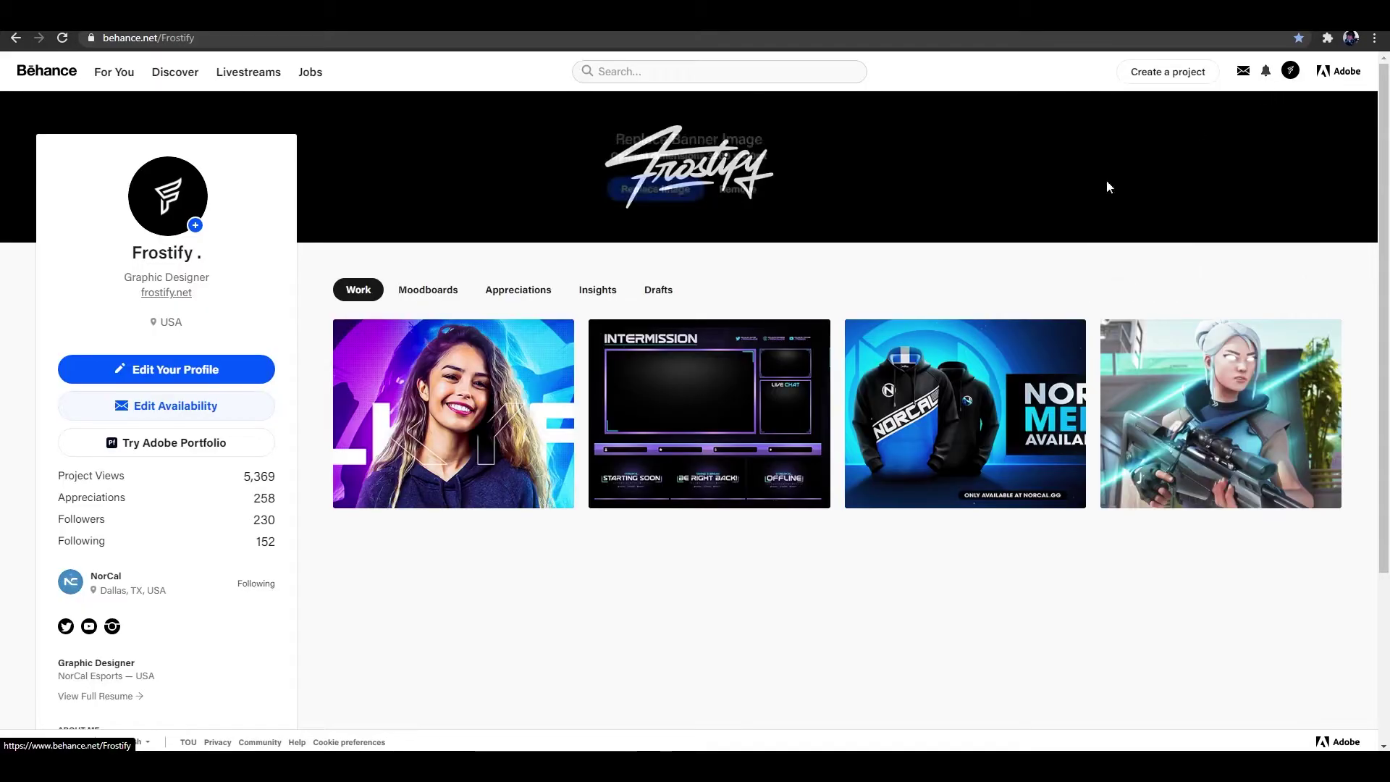
# Step: Edit the Merch Designs moodboard from the own profile, making it private and adding the fellow designer as co-owner
pyautogui.click(428, 289)
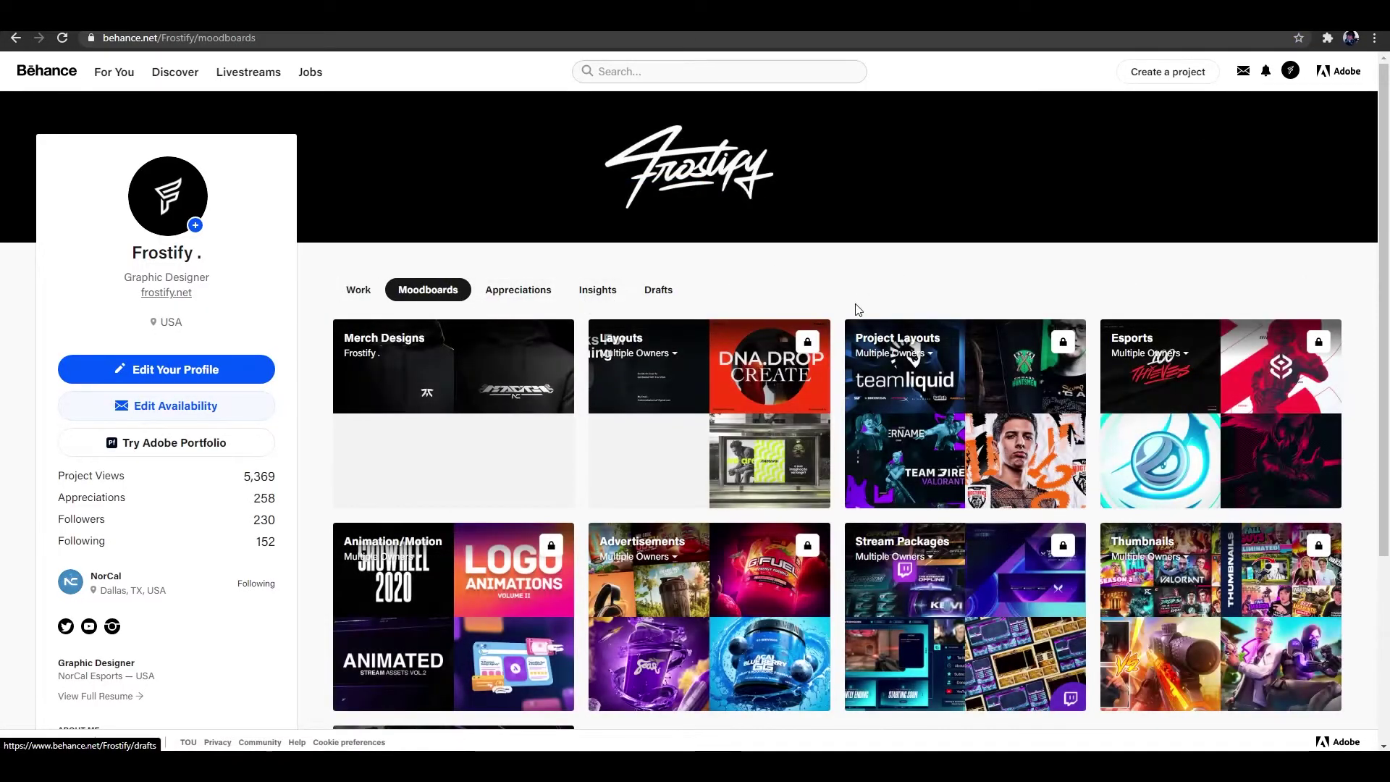
pyautogui.click(438, 392)
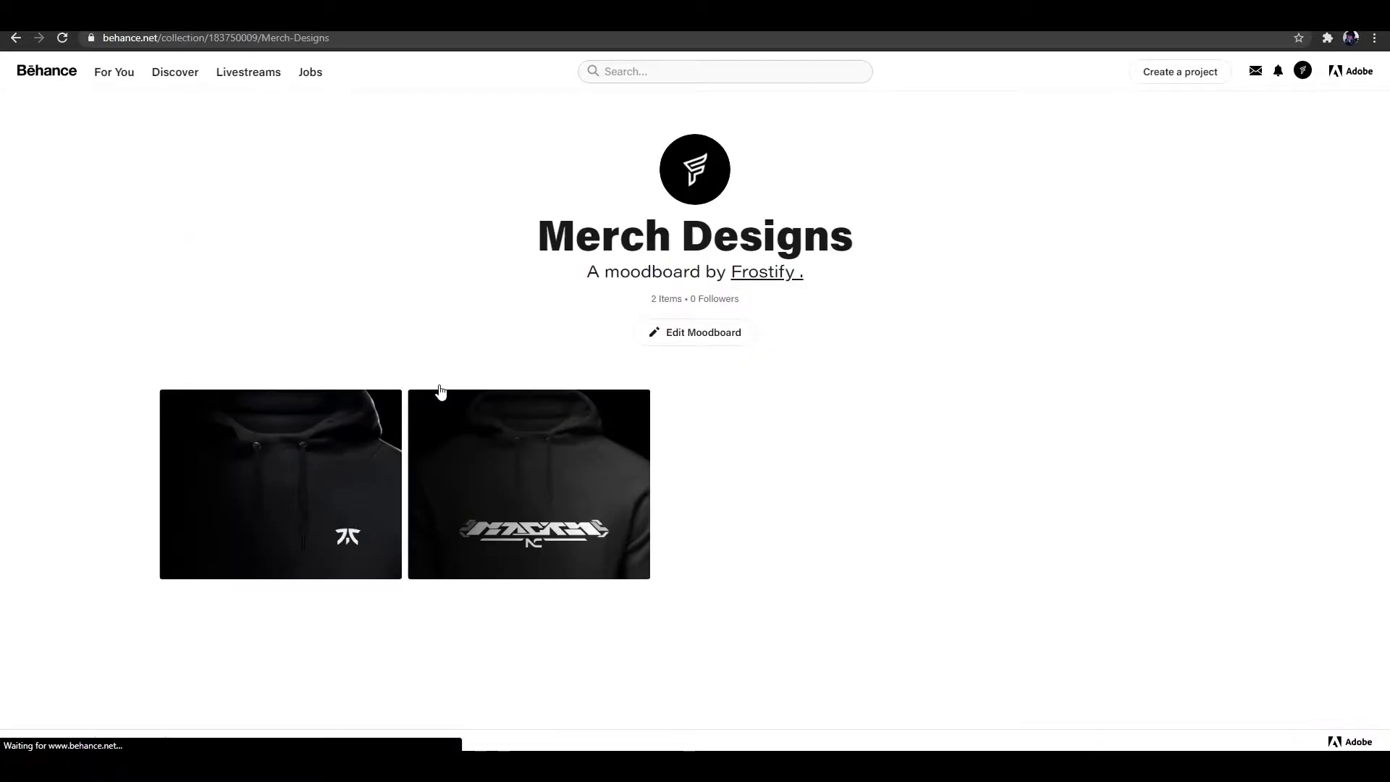
pyautogui.click(672, 342)
pyautogui.click(673, 337)
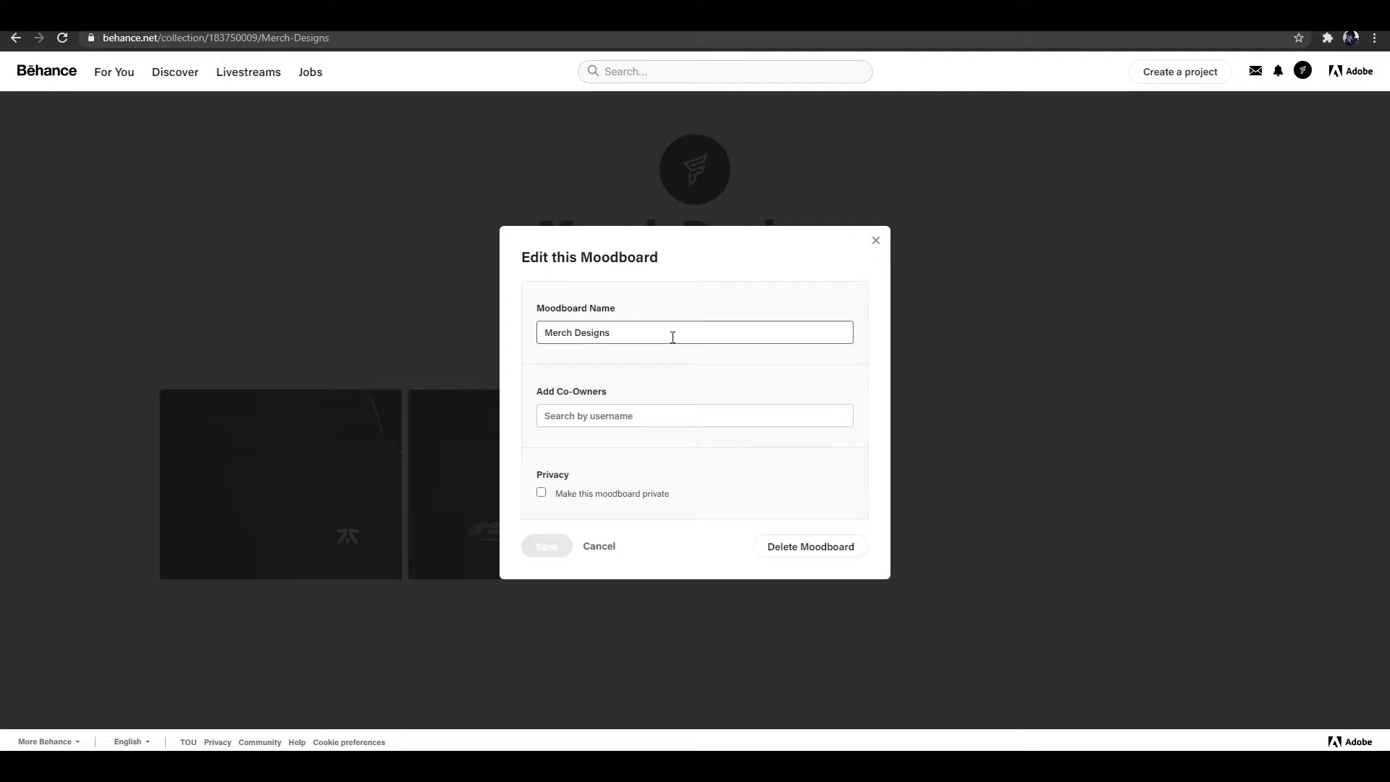
pyautogui.click(542, 495)
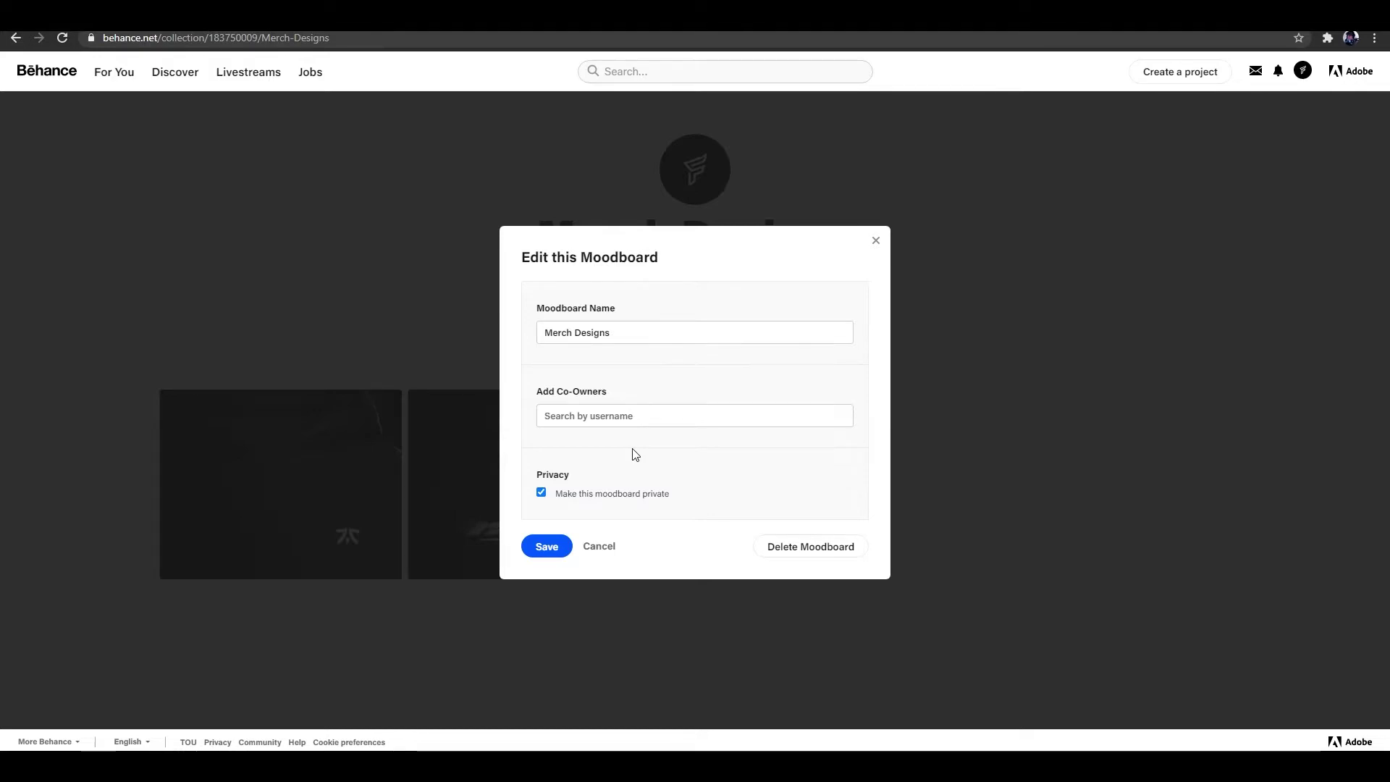
pyautogui.click(637, 416)
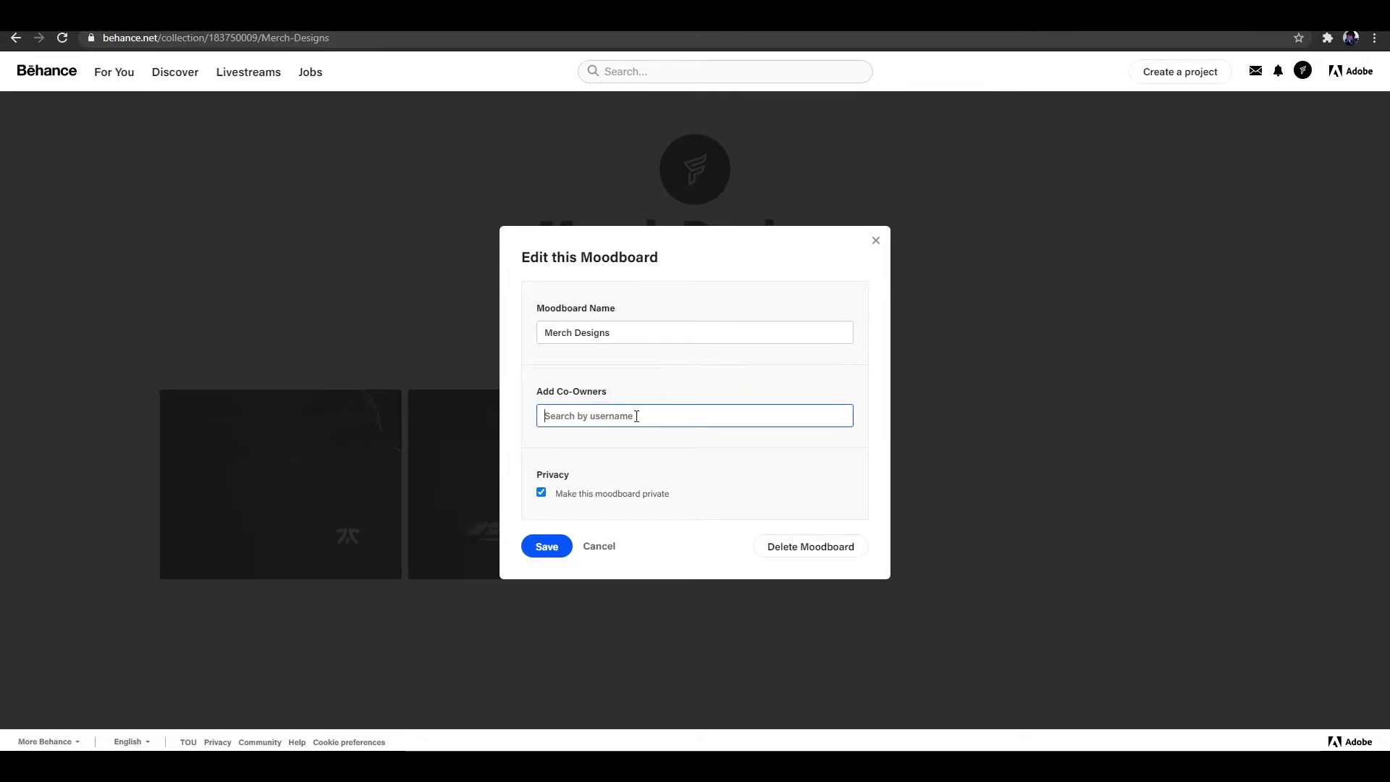
pyautogui.write('Dustn')
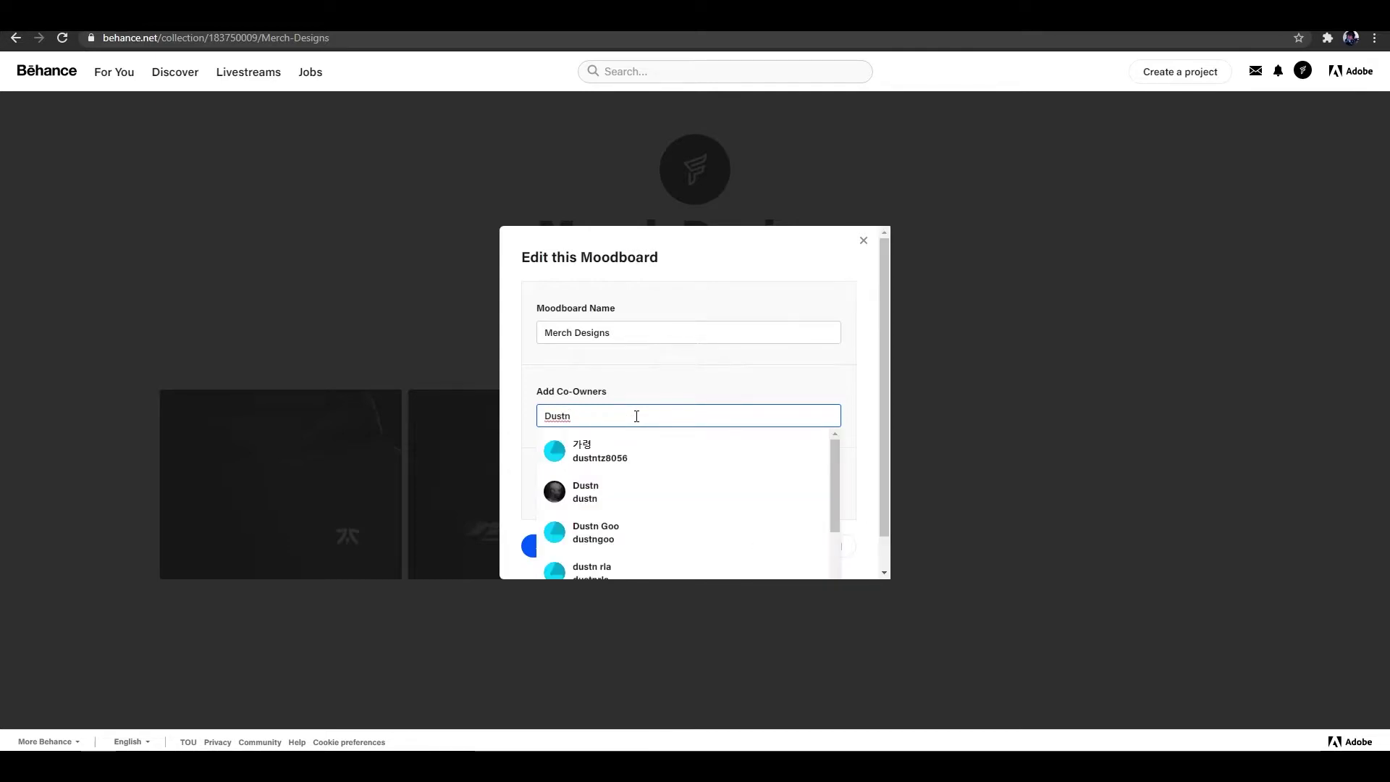
pyautogui.click(598, 489)
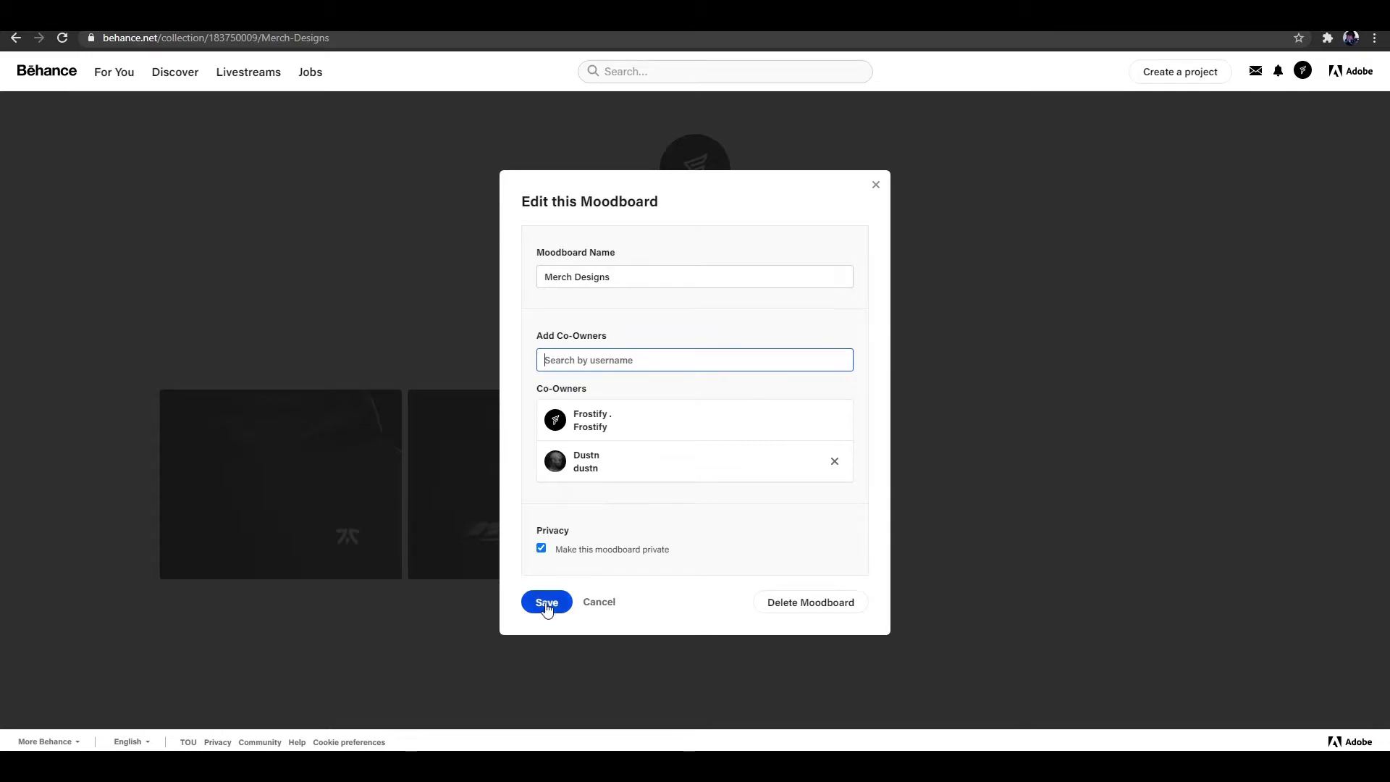
# Step: Check the notifications and return to the moodboards overview without saving the Merch Designs settings
pyautogui.click(1279, 73)
pyautogui.click(1149, 276)
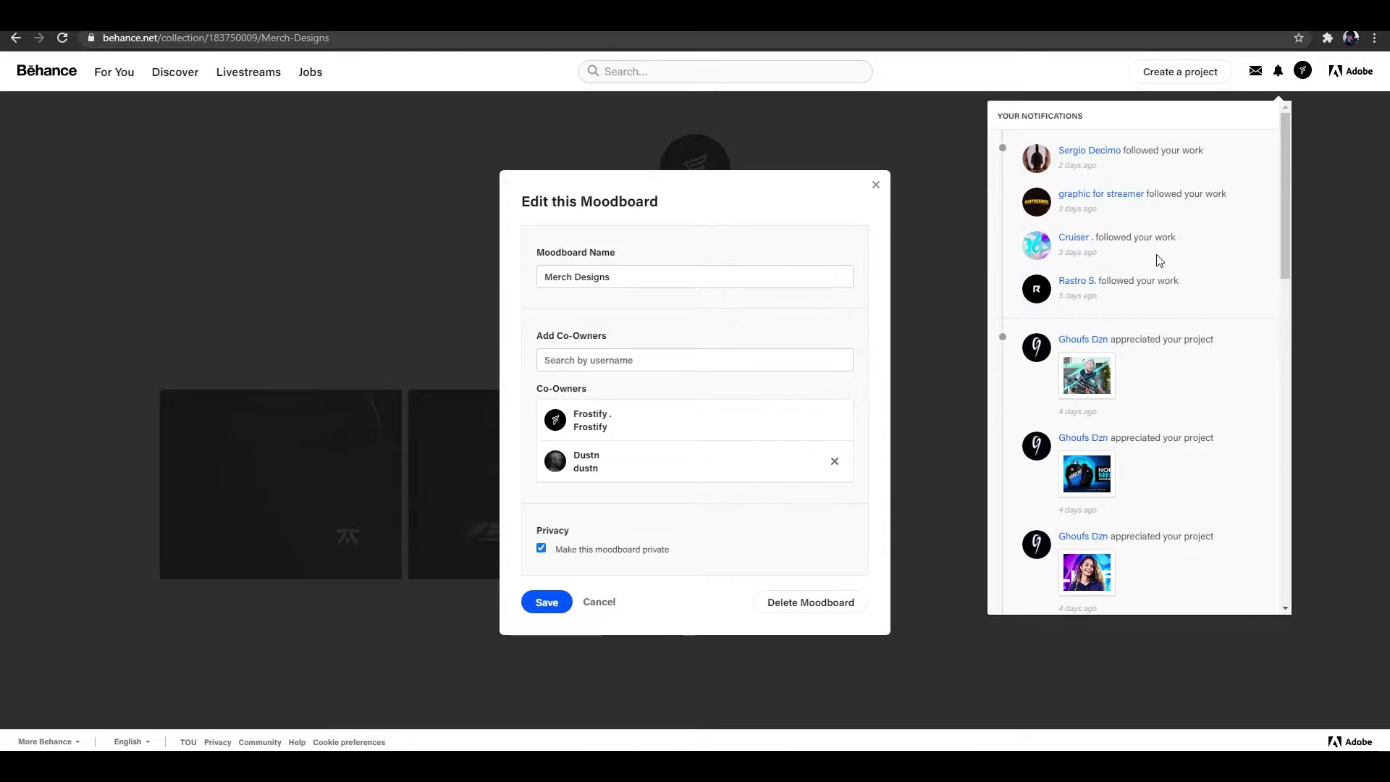
pyautogui.click(876, 186)
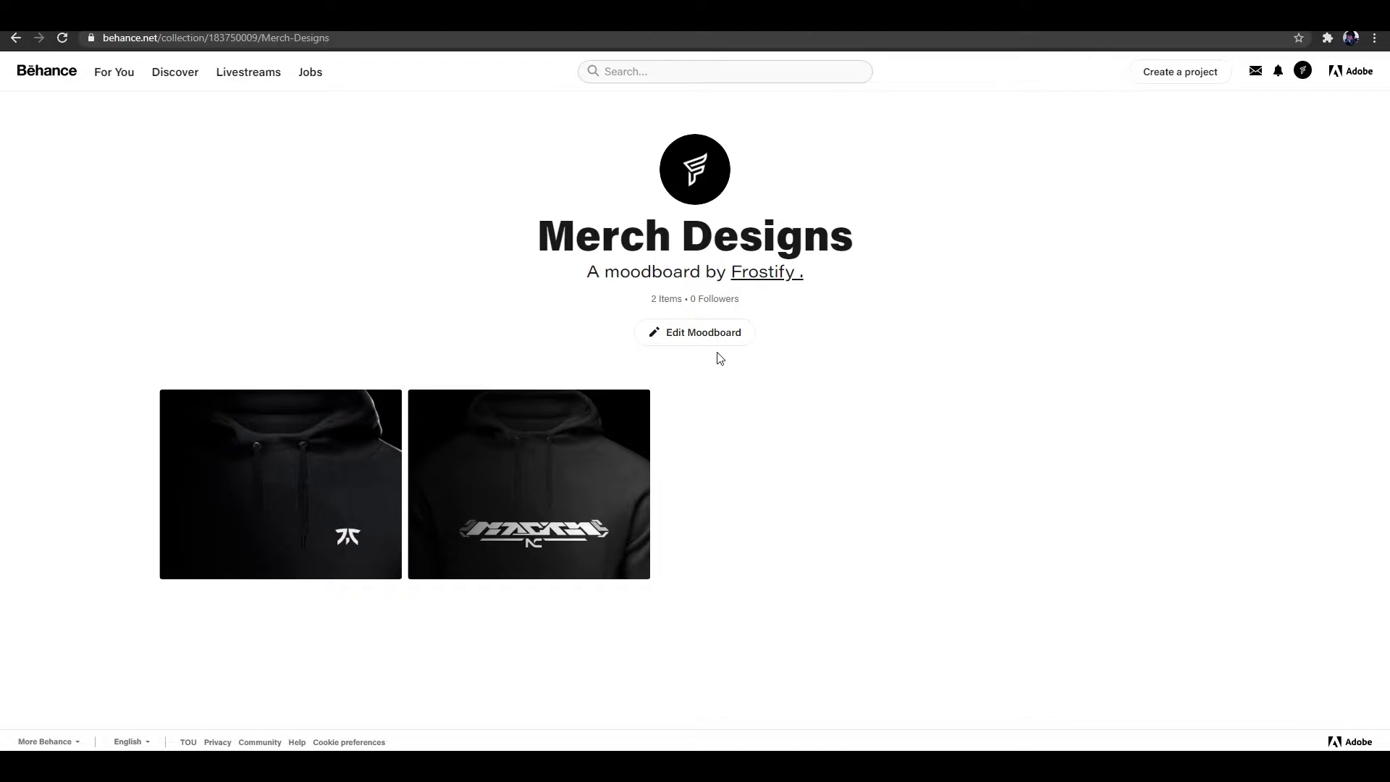
pyautogui.hotkey('alt', 'Left')
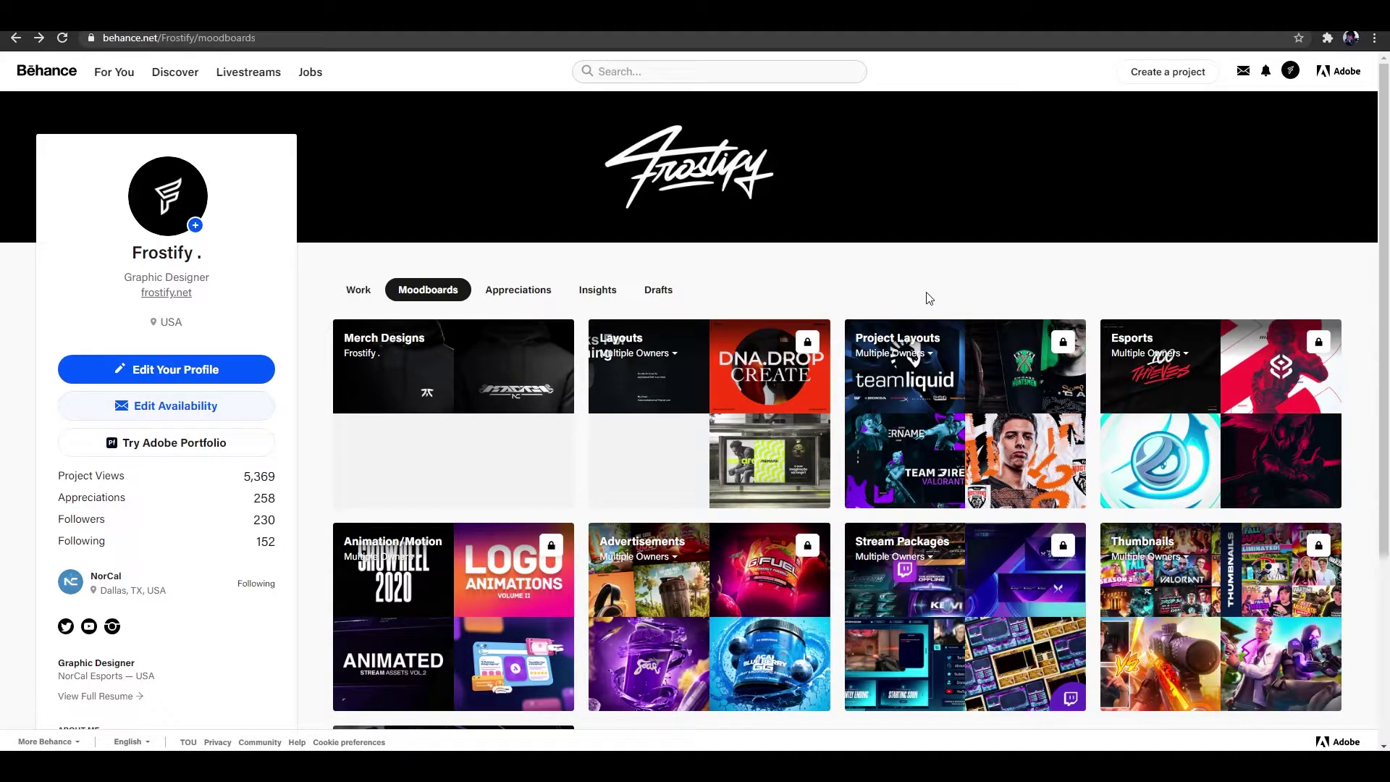
# Step: Open the Project Layouts moodboard, look through its Chicago Huntsmen project and close the project
pyautogui.click(975, 397)
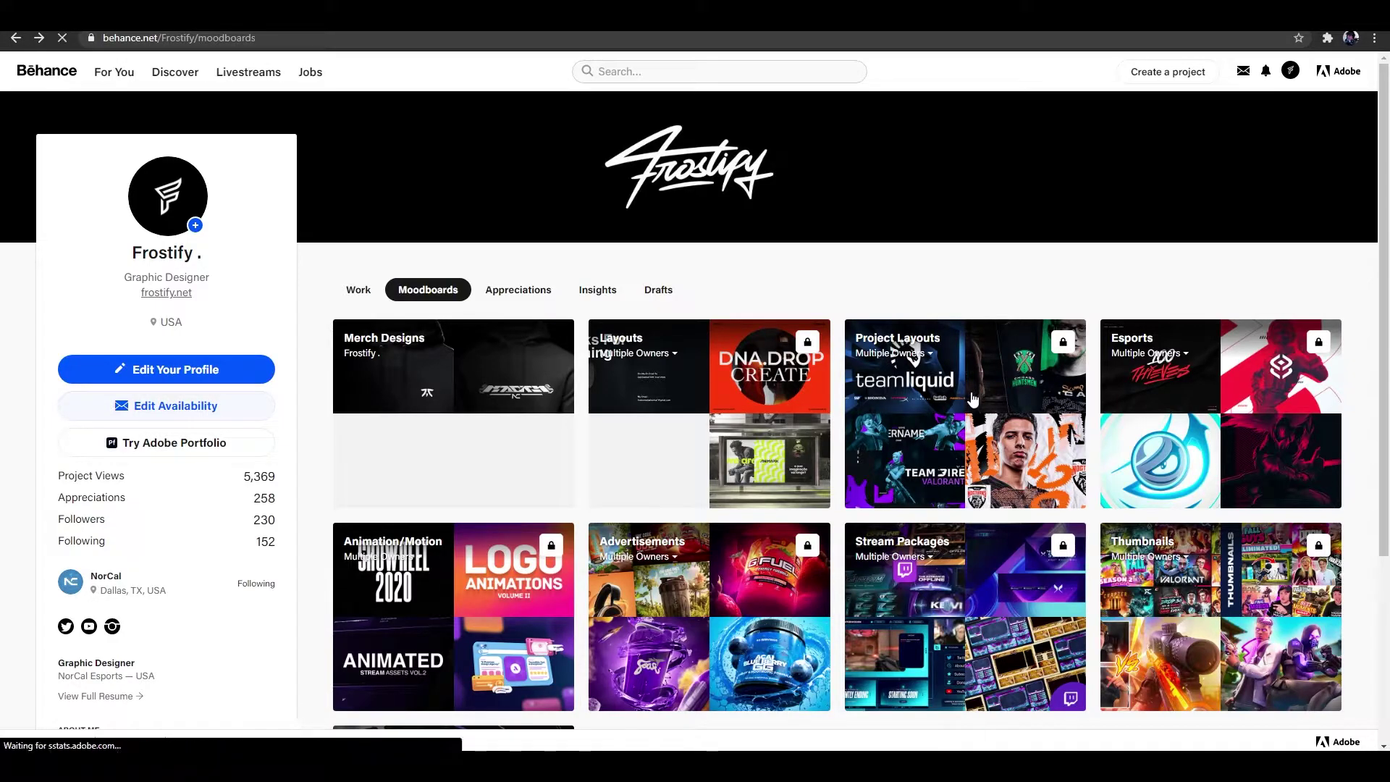
pyautogui.scroll(-5, 945, 377)
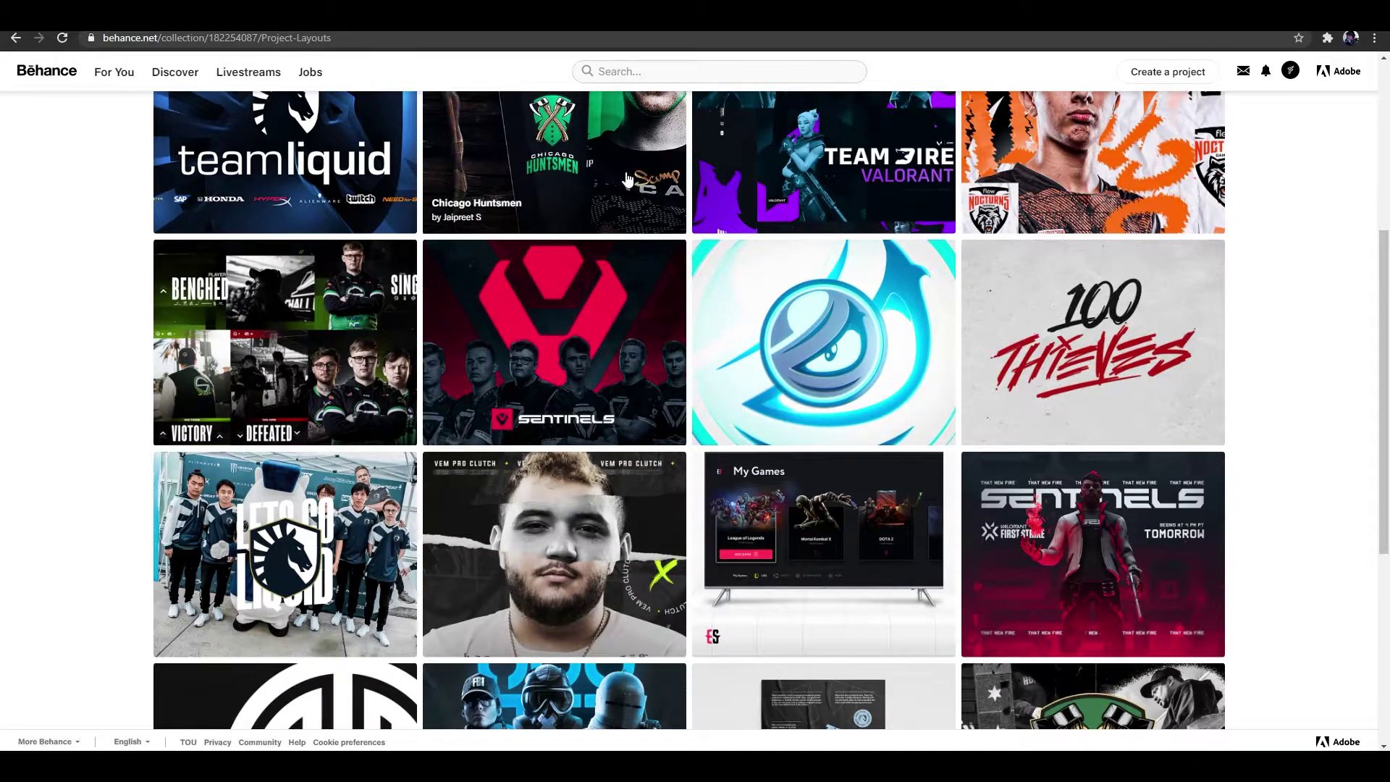
pyautogui.click(550, 162)
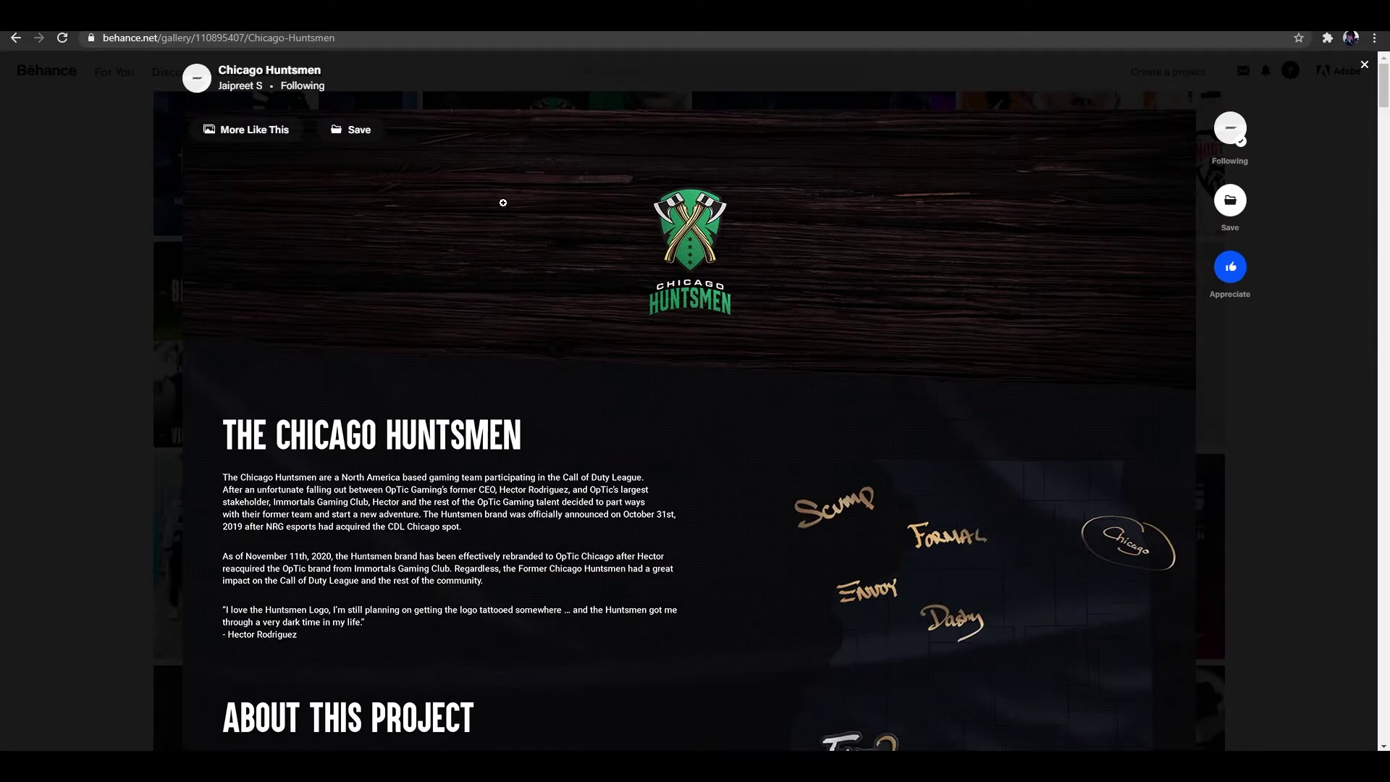
pyautogui.scroll(-7, 503, 203)
pyautogui.scroll(-13, 546, 290)
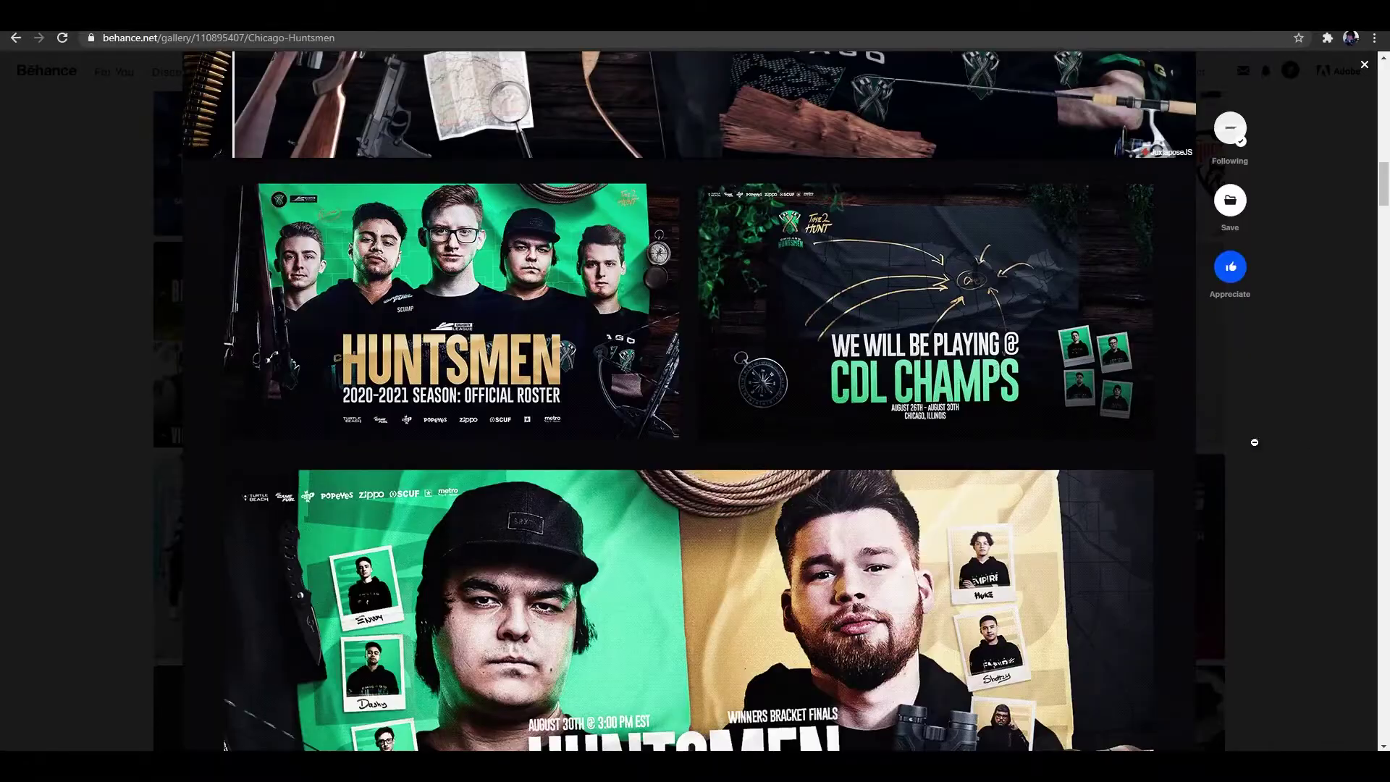
pyautogui.click(1306, 447)
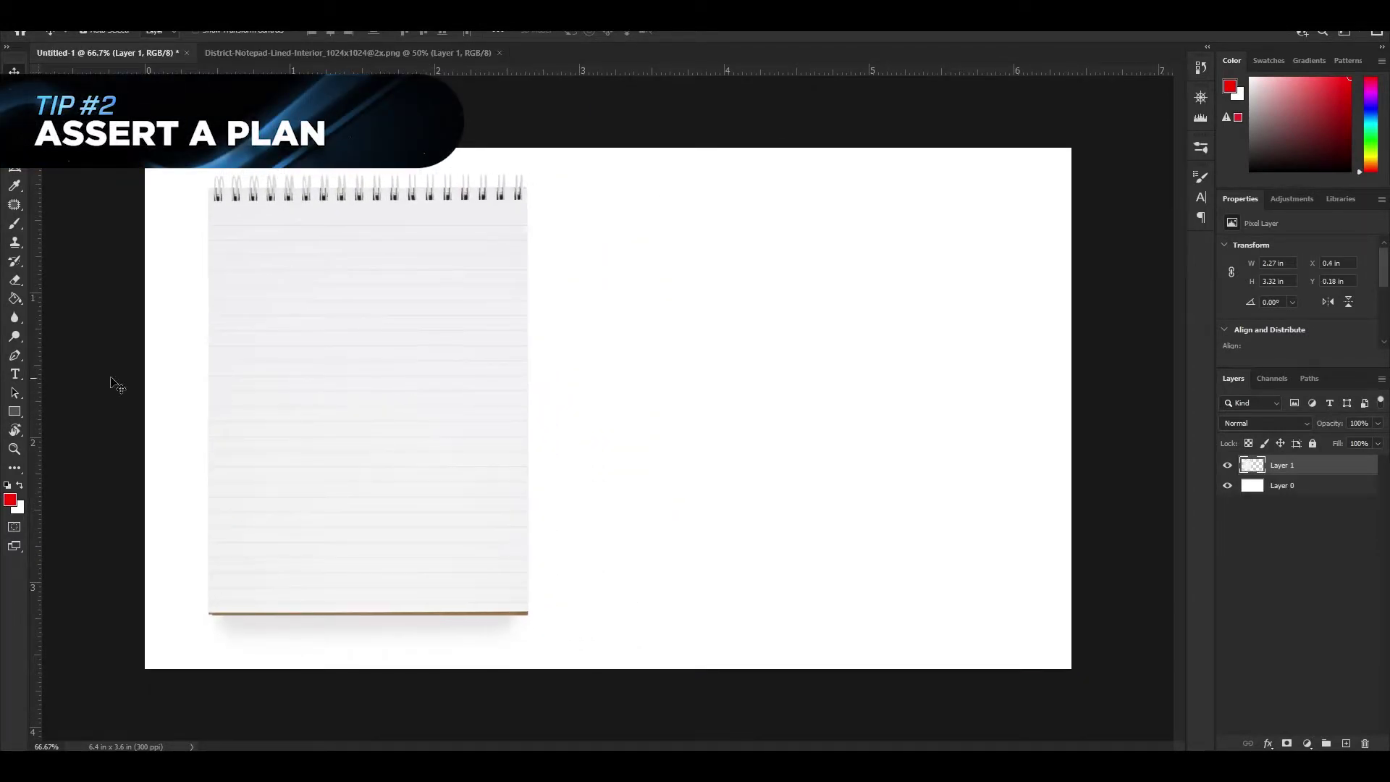
# Step: In Photoshop, add the text ASSERT beside the notepad and enlarge it to about 2.86 in wide
pyautogui.click(28, 373)
pyautogui.click(642, 302)
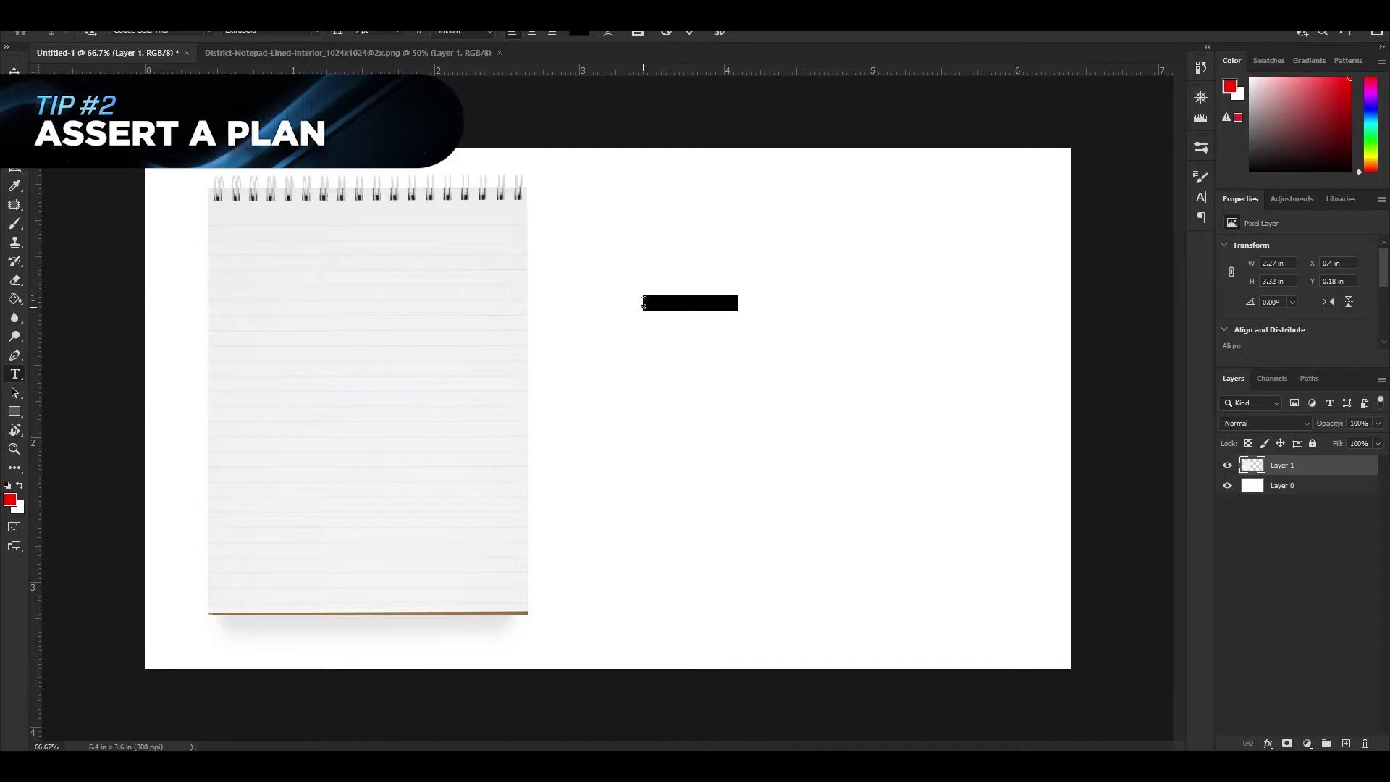
pyautogui.write('ASSER')
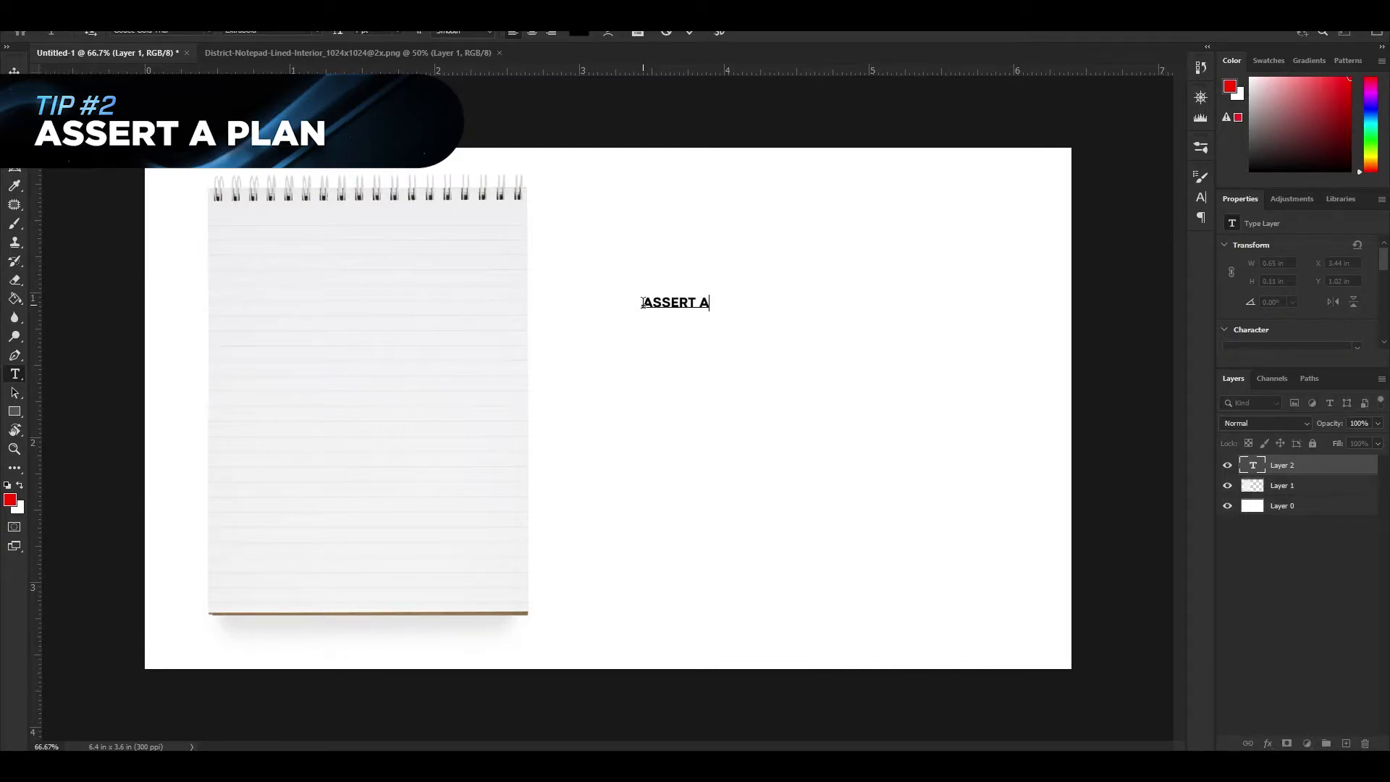
pyautogui.write('T A')
pyautogui.press('BackSpace')
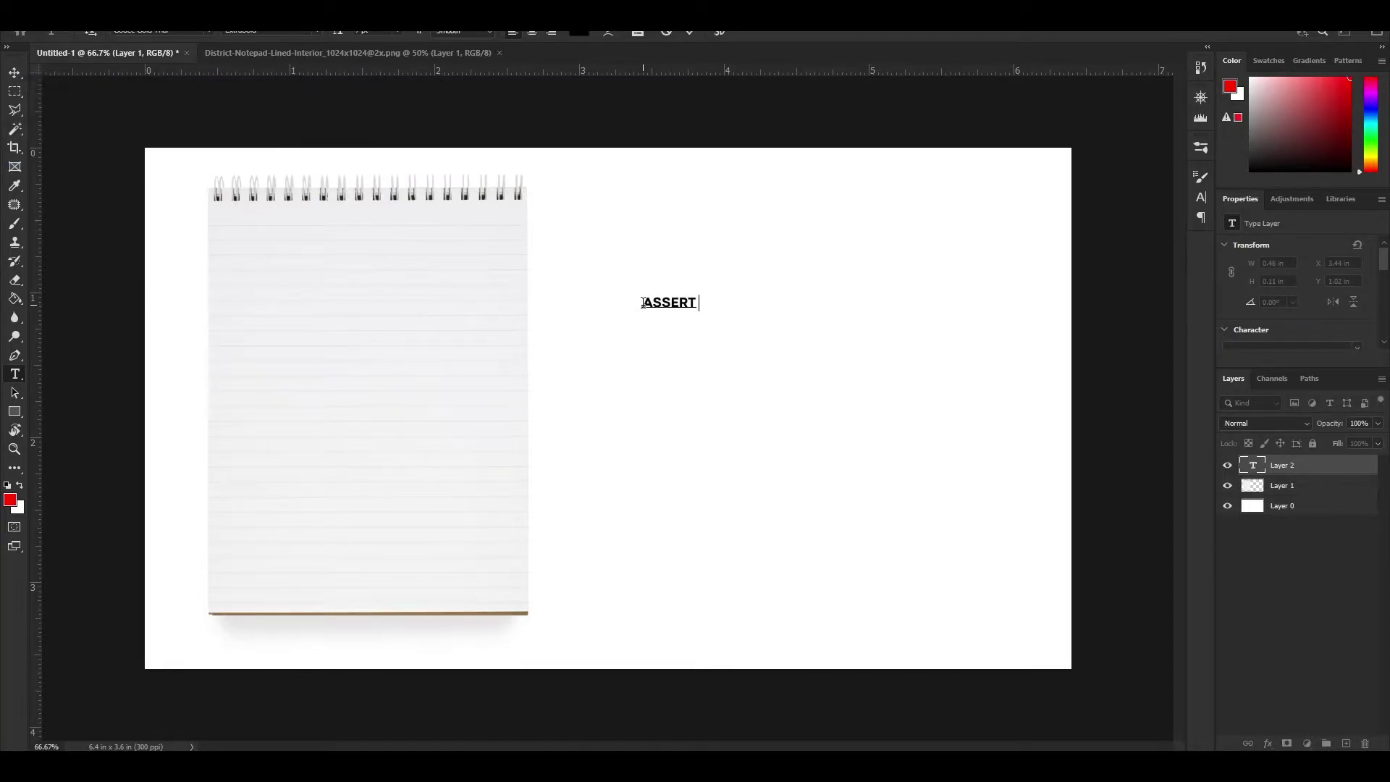
pyautogui.click(14, 73)
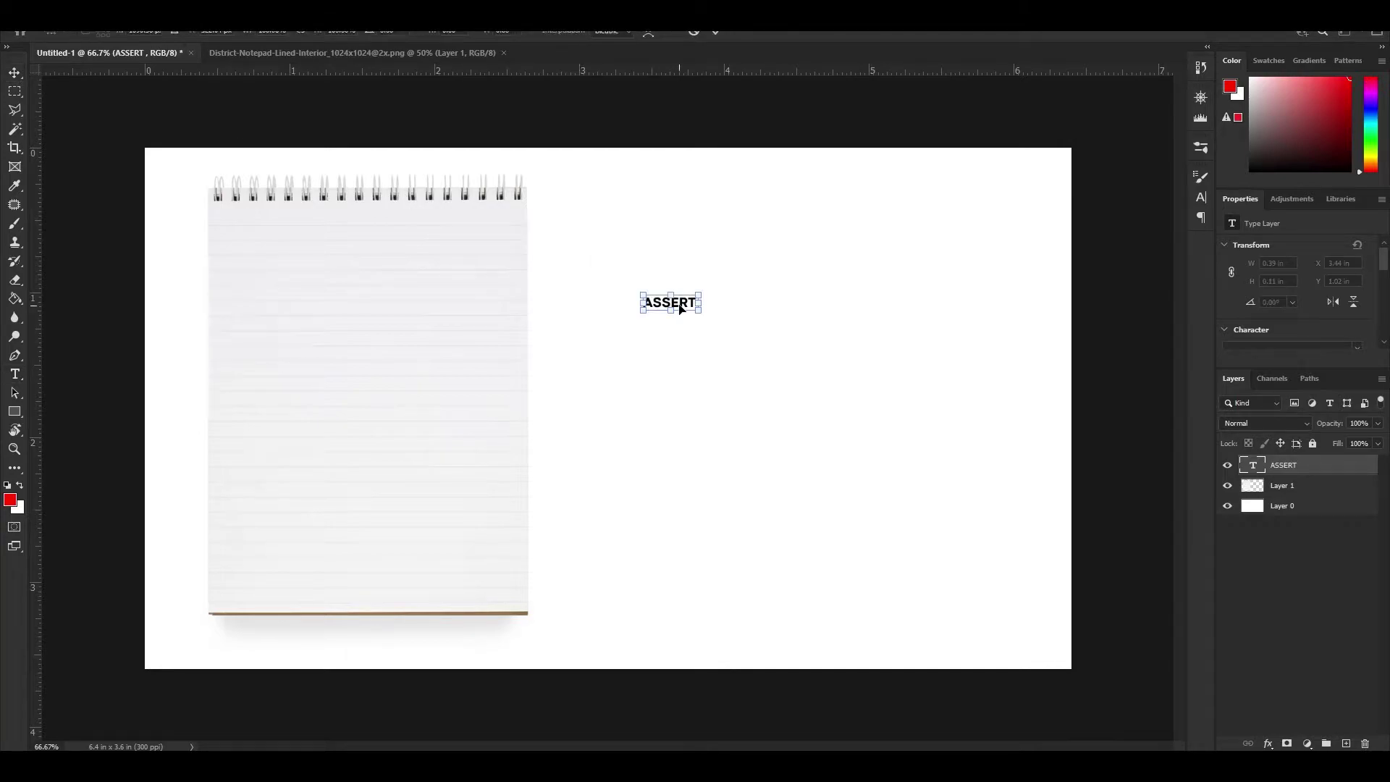
pyautogui.moveTo(706, 299); pyautogui.dragTo(913, 288)
pyautogui.press('Return')
# Step: Duplicate the ASSERT text directly below itself and change the copy's wording to A PLAN
pyautogui.moveTo(783, 285); pyautogui.dragTo(783, 368)
pyautogui.click(15, 374)
pyautogui.moveTo(583, 347); pyautogui.dragTo(1014, 366)
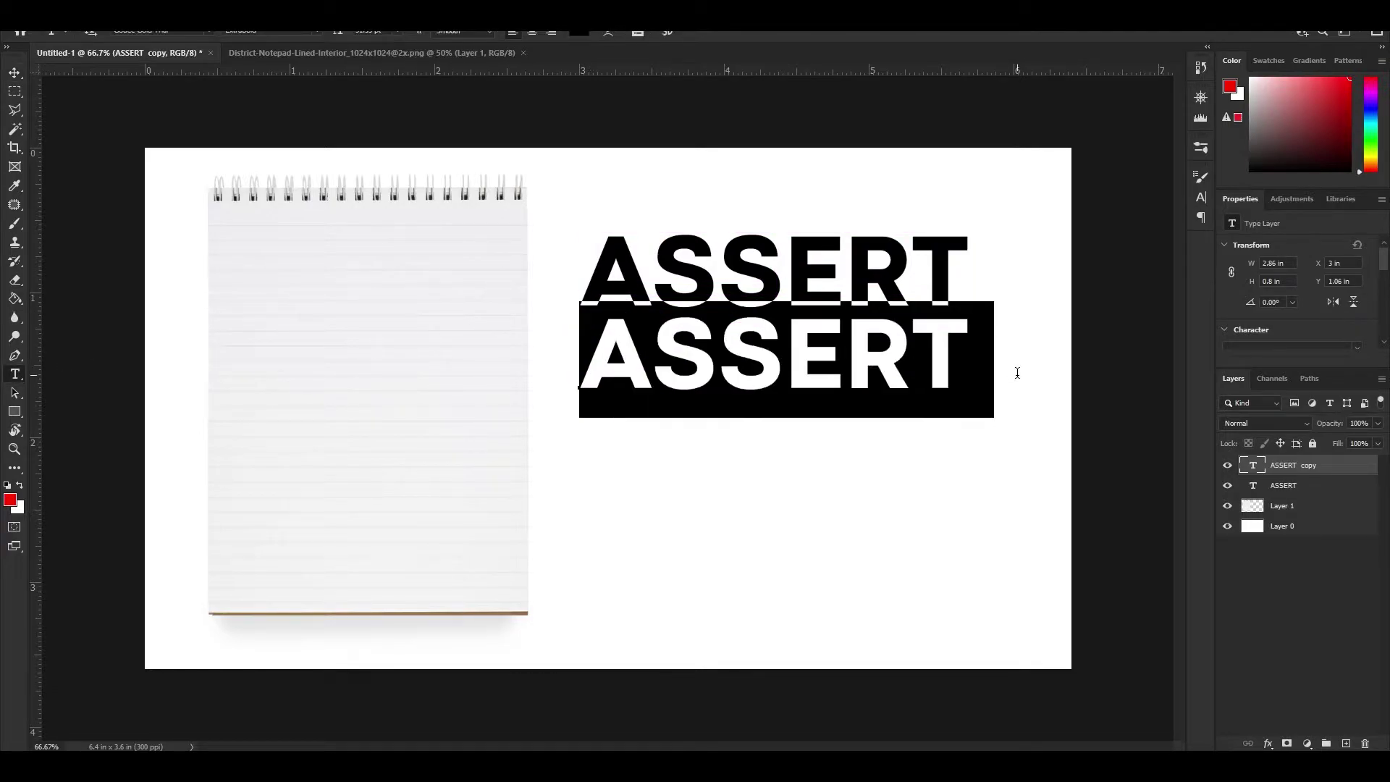
pyautogui.write('A PLAN')
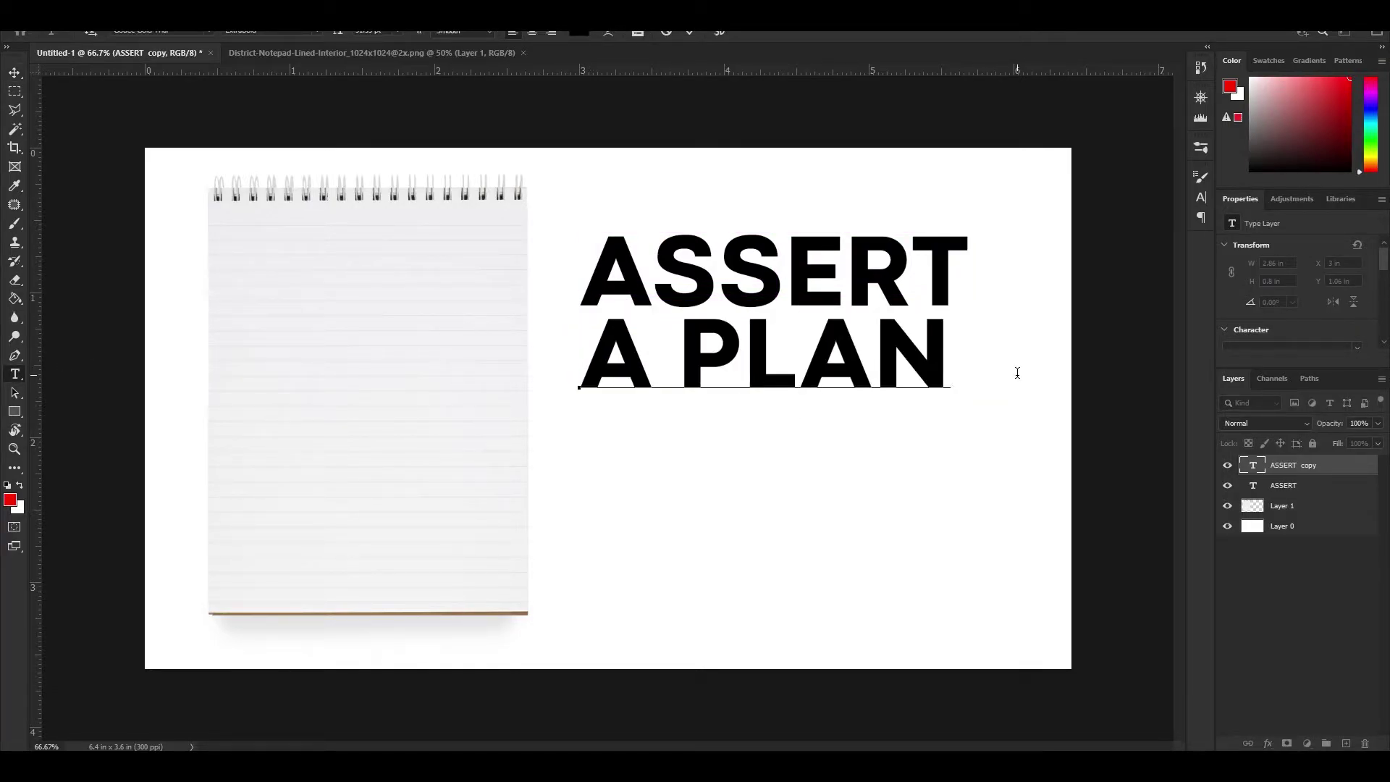
pyautogui.hotkey('ctrl', 'Return')
# Step: Scale A PLAN to about 2.69 in wide to match ASSERT, and move both text lines down to the canvas's vertical middle
pyautogui.hotkey('ctrl', 't')
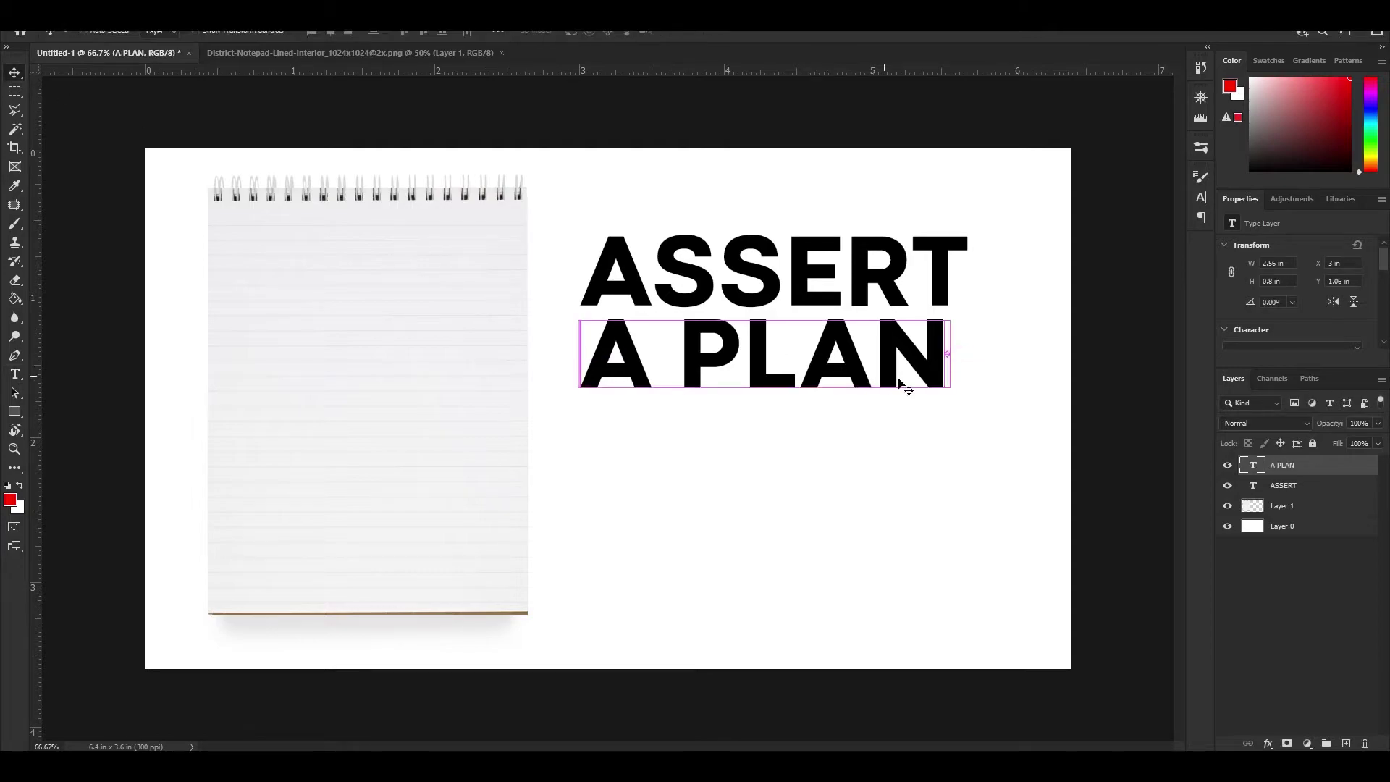
pyautogui.moveTo(952, 366); pyautogui.dragTo(970, 366)
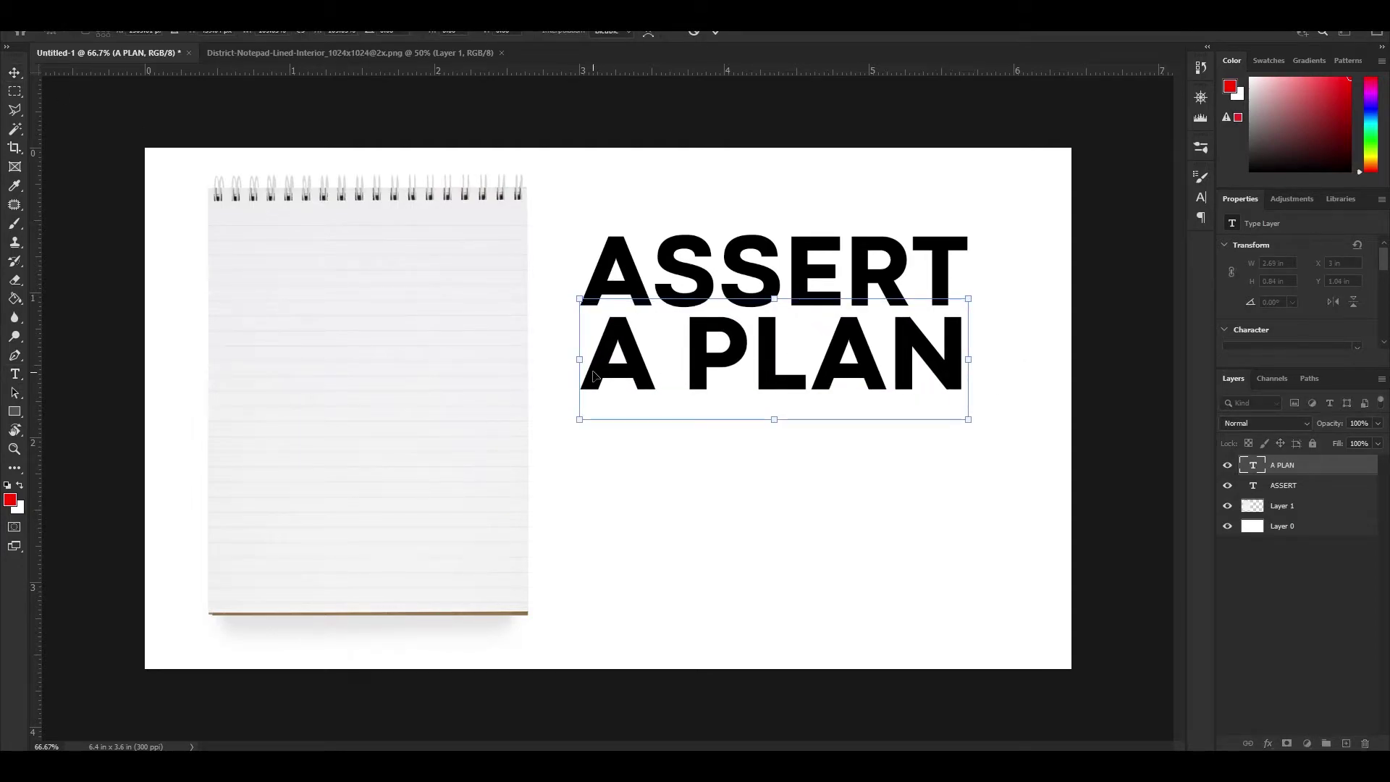
pyautogui.moveTo(580, 362); pyautogui.dragTo(580, 362)
pyautogui.click(714, 32)
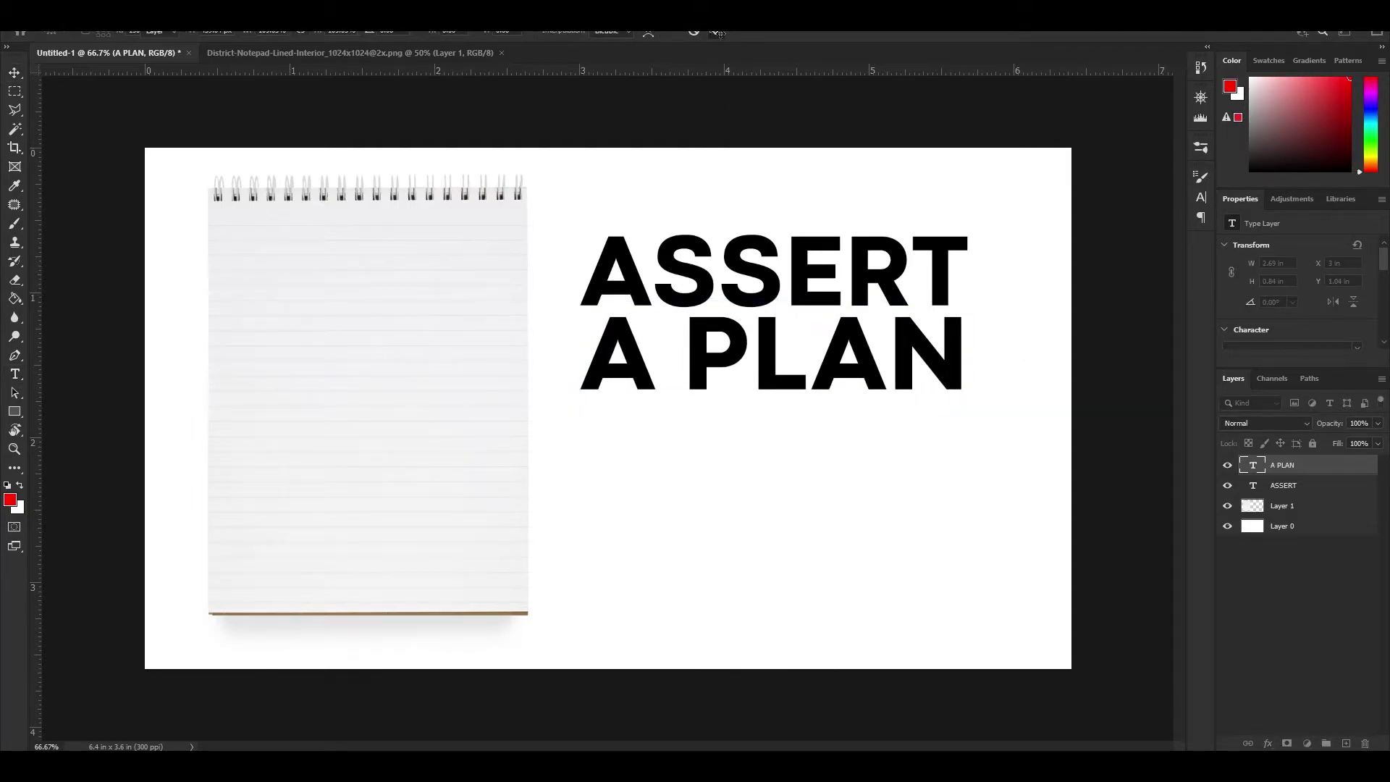
pyautogui.keyDown('shift'); pyautogui.click(769, 283); pyautogui.keyUp('shift')
pyautogui.moveTo(773, 289); pyautogui.dragTo(785, 371)
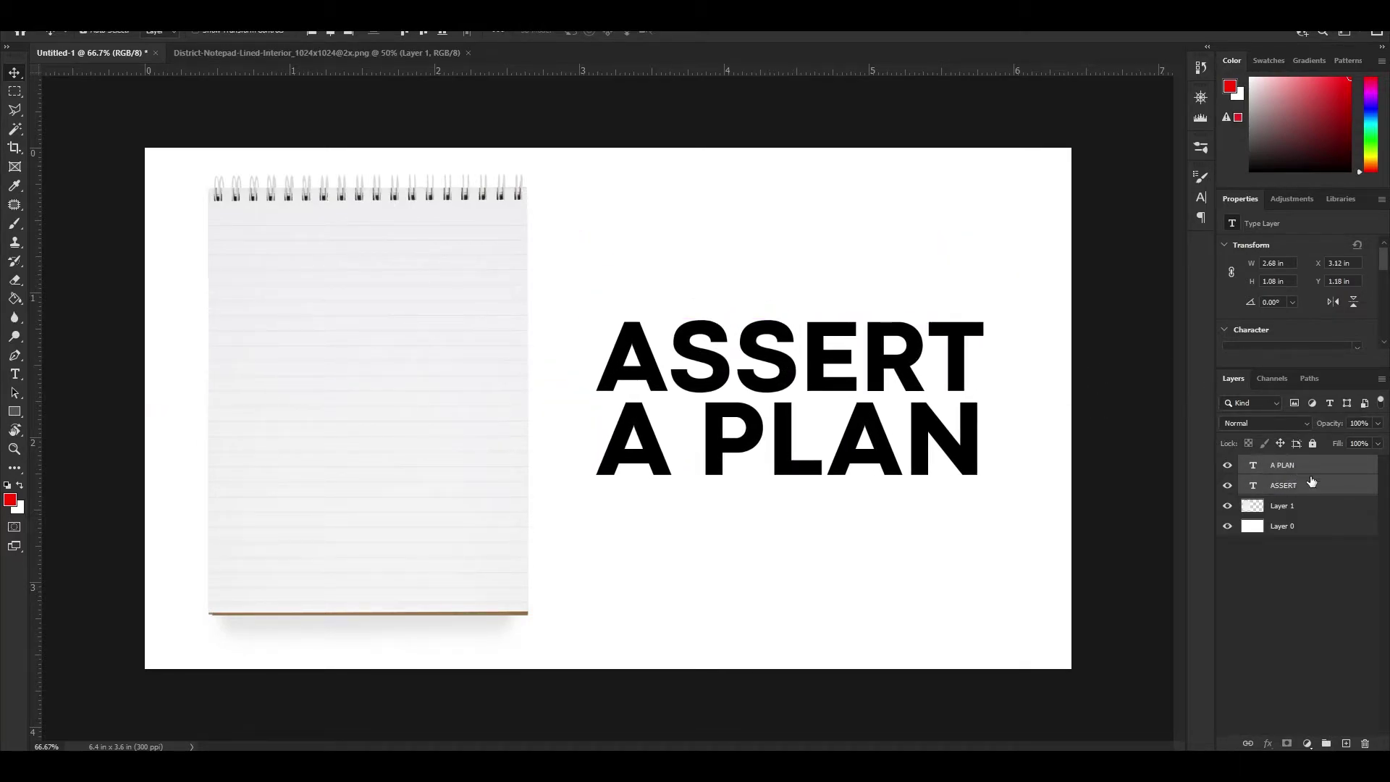
# Step: Group the ASSERT and A PLAN text layers and duplicate the group
pyautogui.click(1327, 743)
pyautogui.doubleClick(1307, 468)
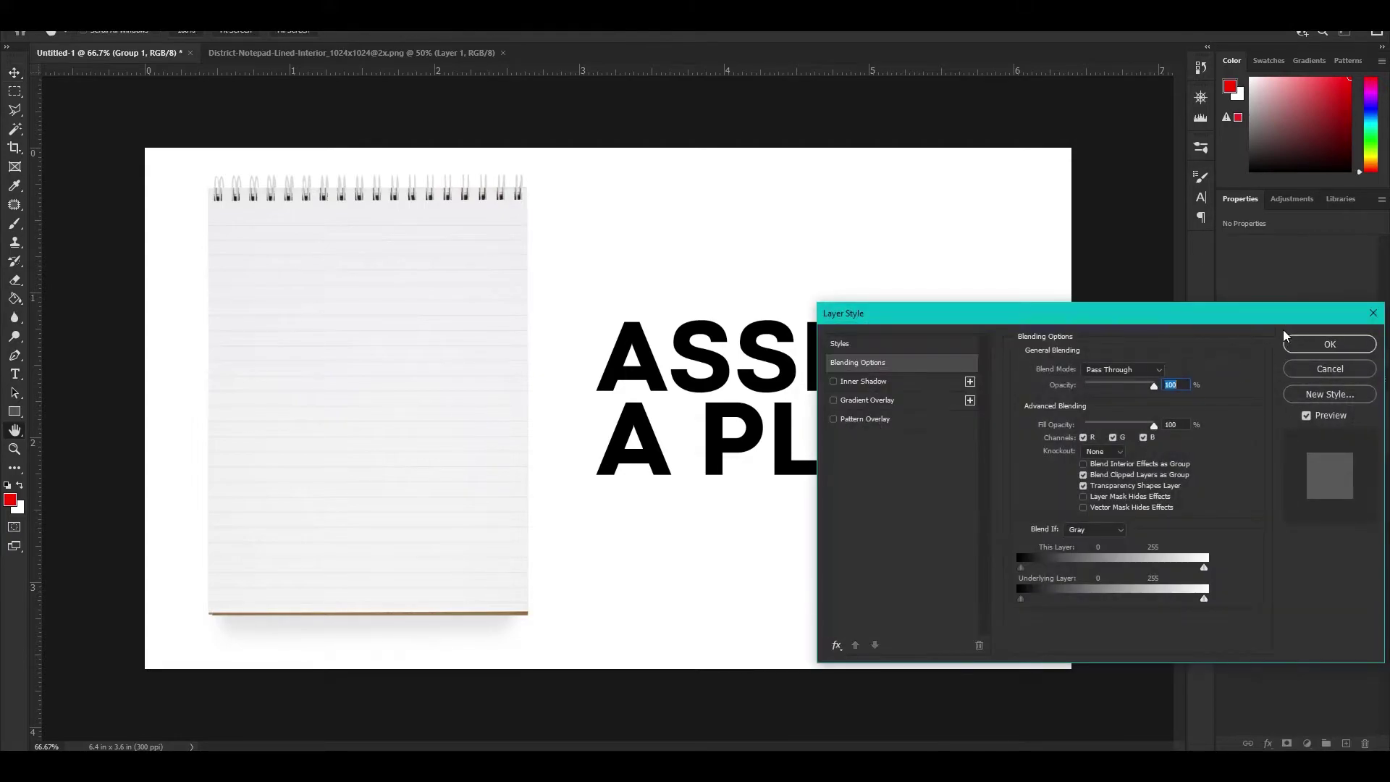
pyautogui.click(1318, 369)
pyautogui.hotkey('ctrl', 'j')
# Step: Offset the lower text group slightly down and to the right as a shadow, and reduce its opacity to 23%
pyautogui.click(1307, 484)
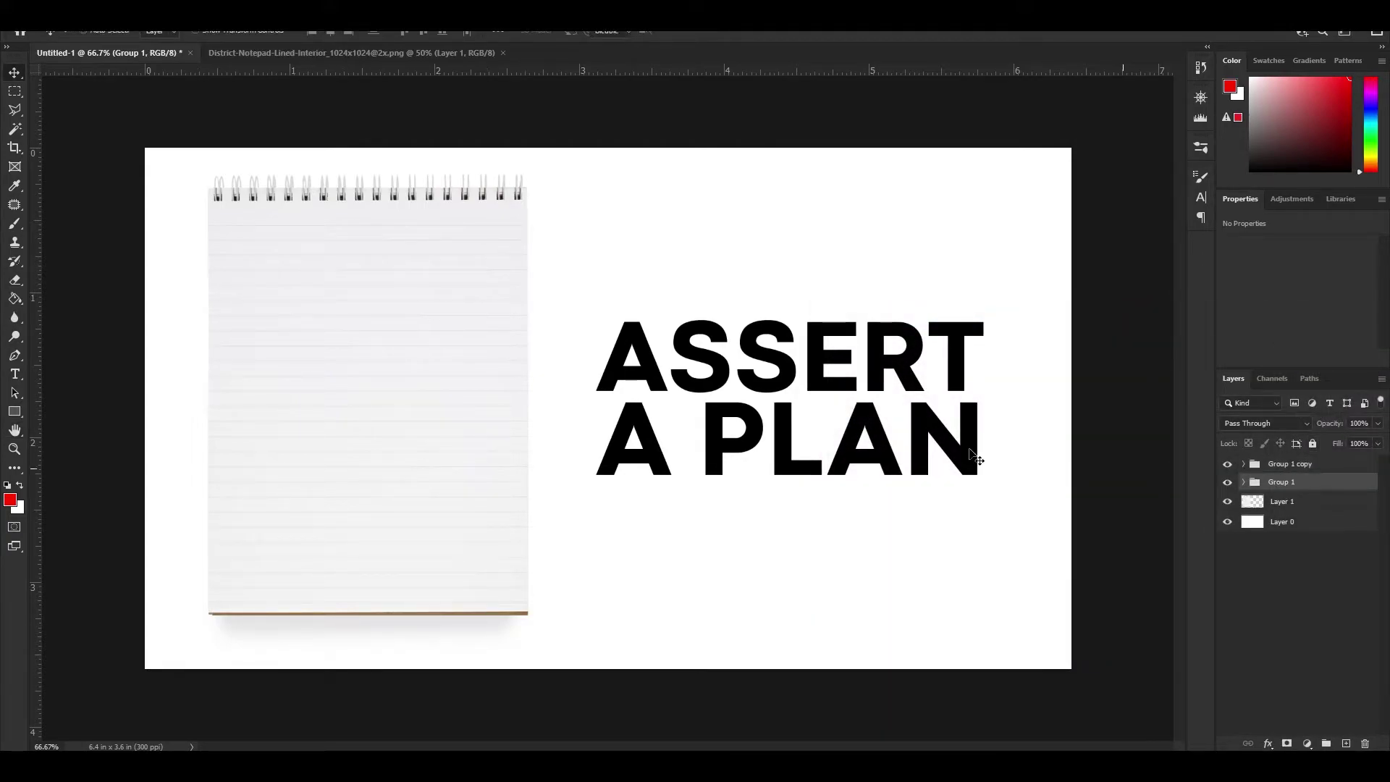
pyautogui.hotkey('ctrl', 't')
pyautogui.moveTo(914, 427); pyautogui.dragTo(926, 434)
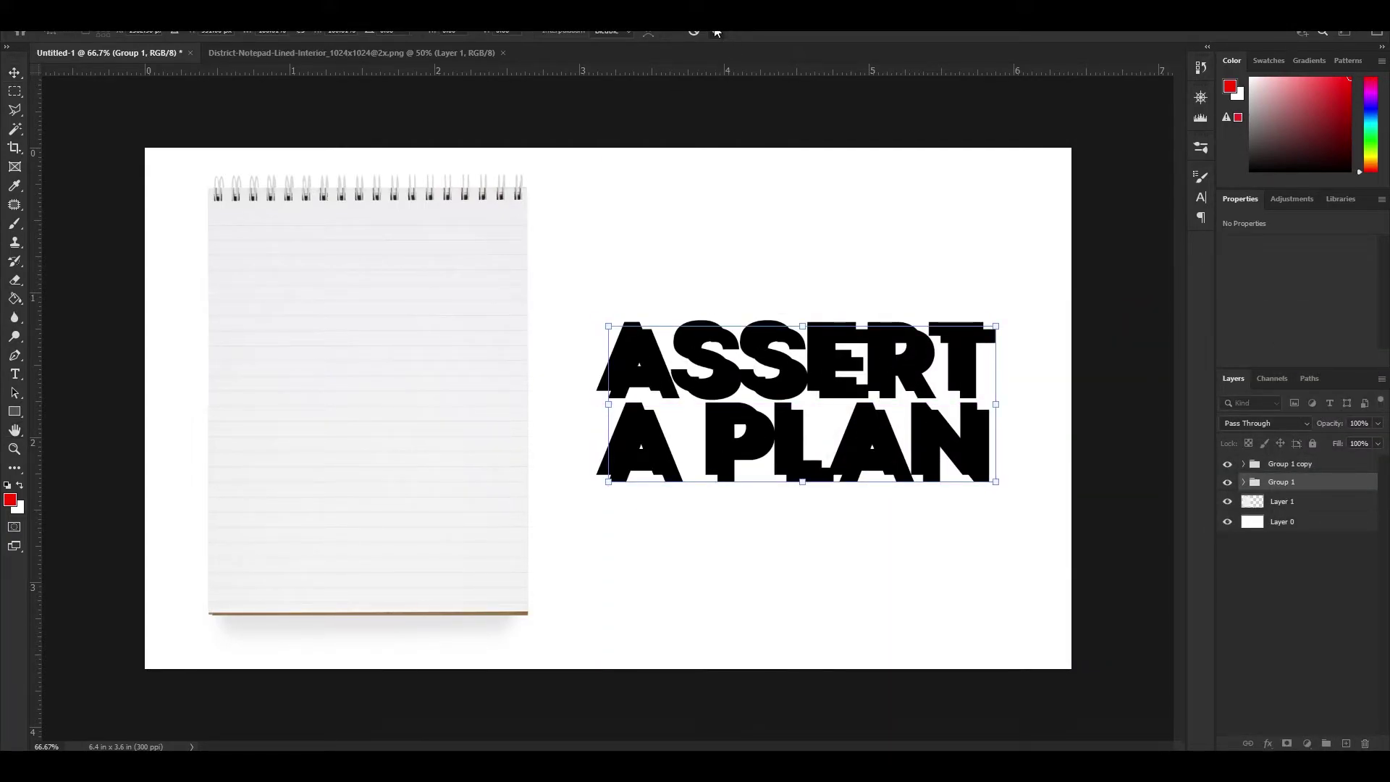
pyautogui.click(715, 31)
pyautogui.click(1378, 424)
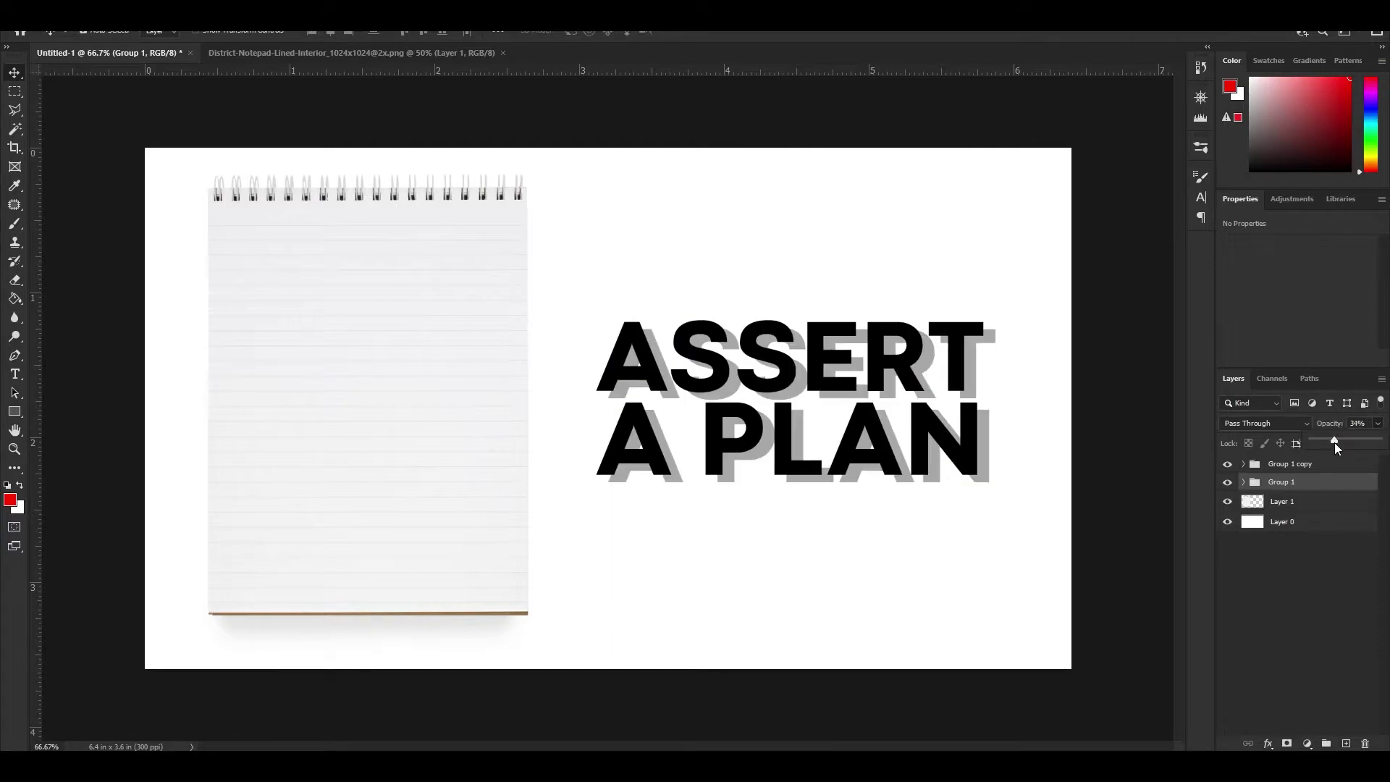
pyautogui.click(1265, 587)
# Step: Nudge the faded text group closer to the black lettering to tighten the shadow offset, and deselect it
pyautogui.click(1291, 483)
pyautogui.press('Left')
pyautogui.press('Left')
pyautogui.press('Left')
pyautogui.press('Left')
pyautogui.press('Left')
pyautogui.press('Left')
pyautogui.press('Left')
pyautogui.press('Left')
pyautogui.press('Left')
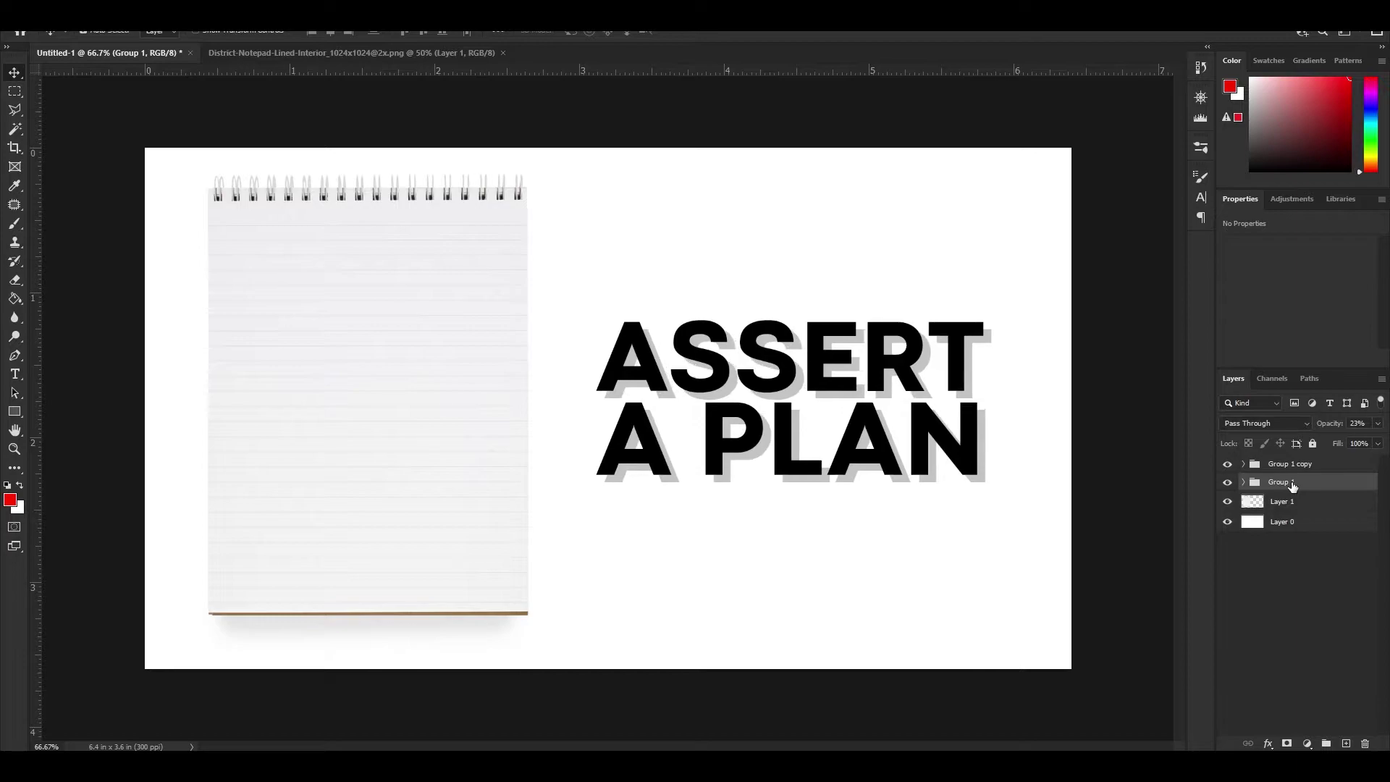
pyautogui.press('Left')
pyautogui.press('Left')
pyautogui.press('Up')
pyautogui.press('Up')
pyautogui.press('Up')
pyautogui.press('Left')
pyautogui.press('Left')
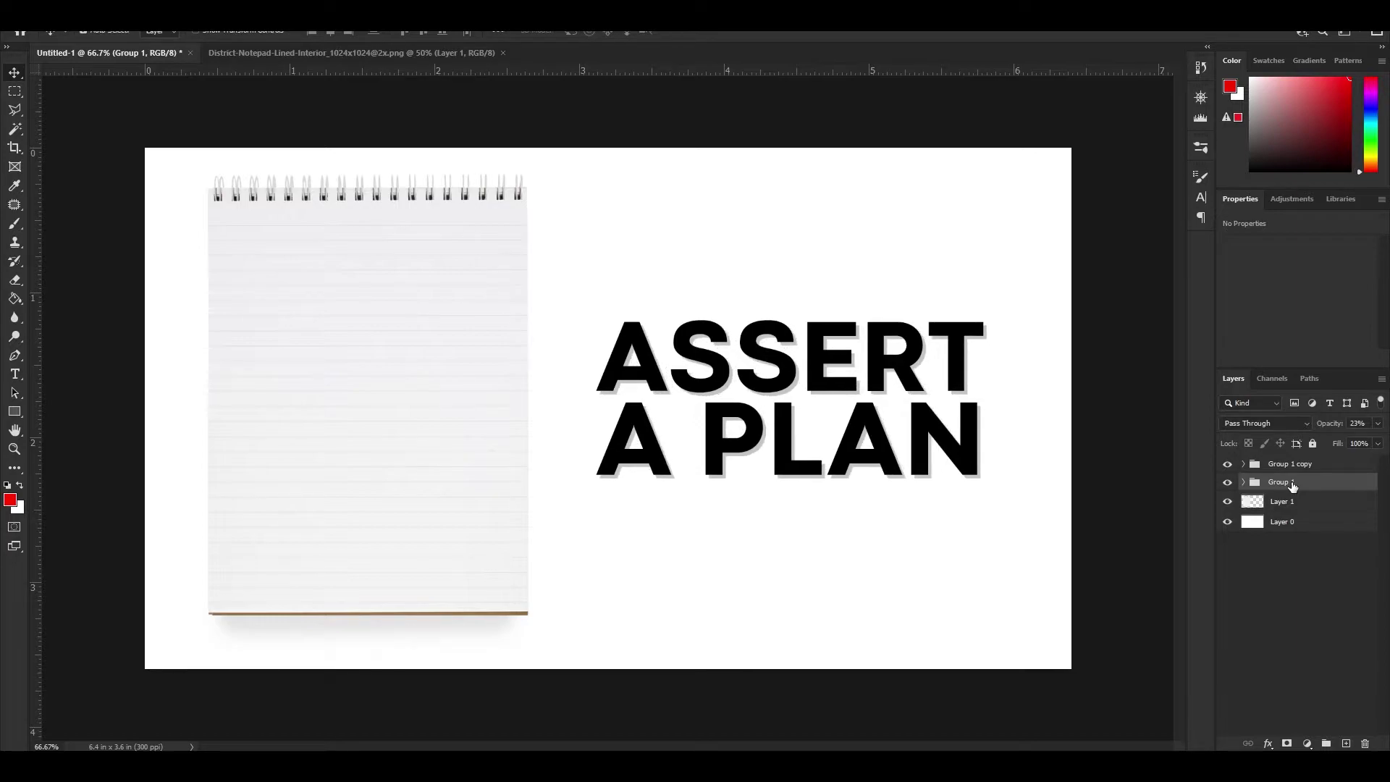
pyautogui.press('Left')
pyautogui.press('Right')
pyautogui.press('Right')
pyautogui.press('Right')
pyautogui.press('Right')
pyautogui.press('Right')
pyautogui.press('Down')
pyautogui.press('Down')
pyautogui.press('Down')
pyautogui.press('Down')
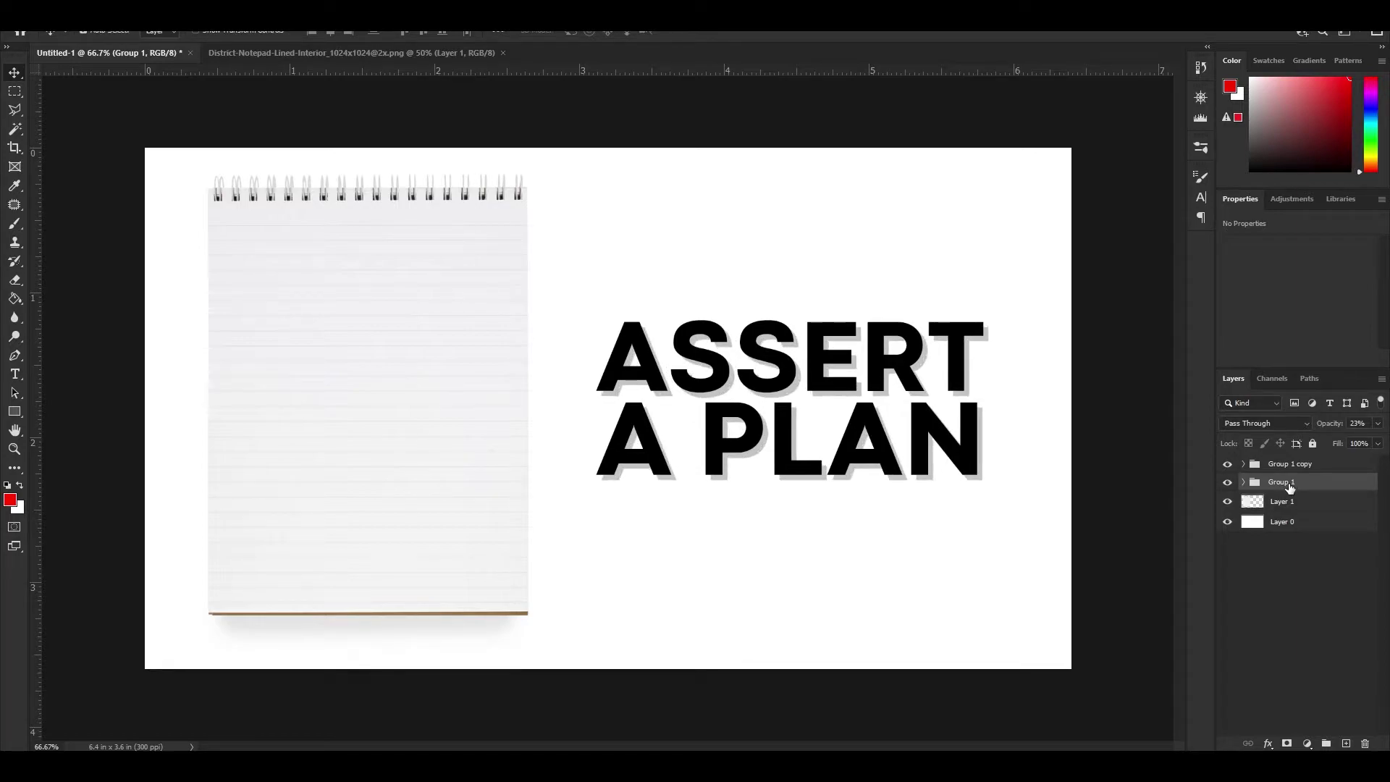
pyautogui.press('Right')
pyautogui.press('Down')
pyautogui.click(1262, 553)
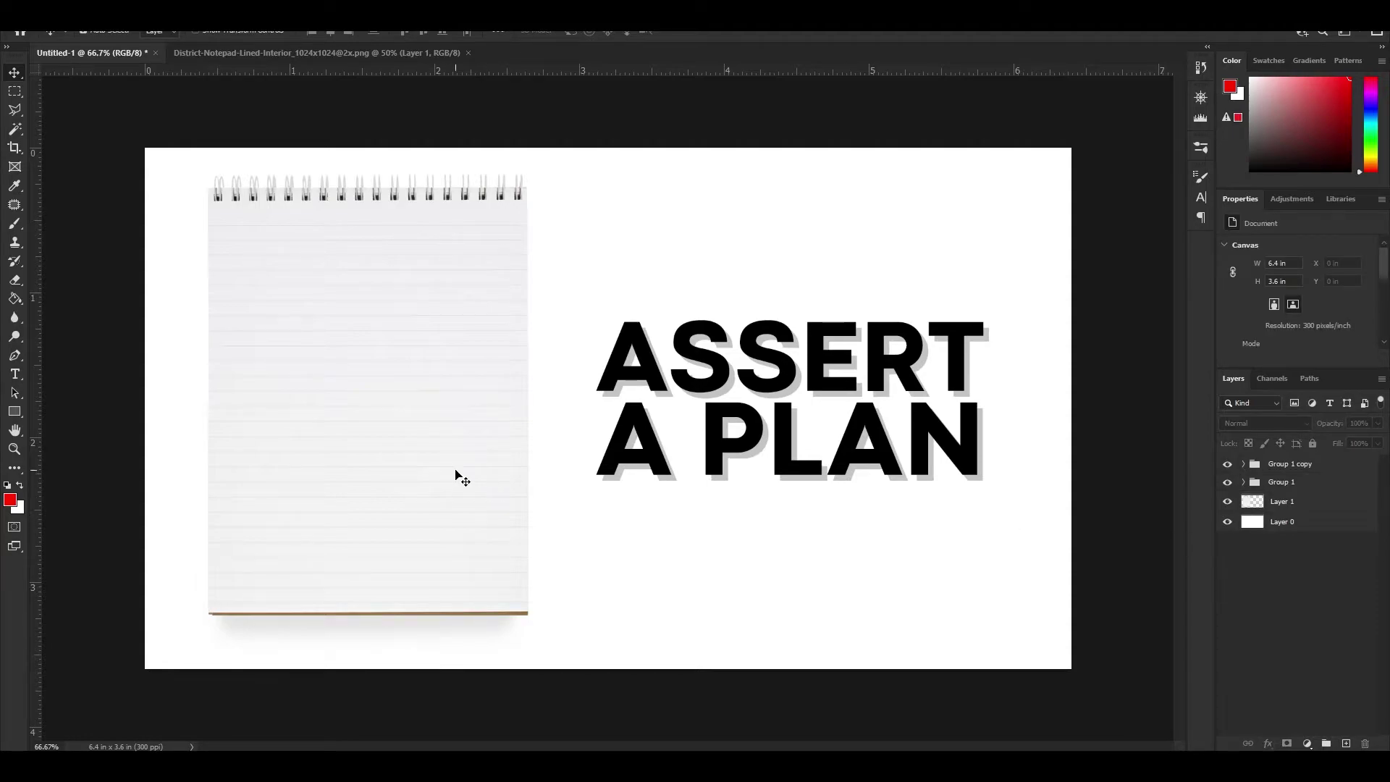
# Step: Lower the notepad slightly, duplicate it and enlarge the copy to about 6.91 by 10.09 in so its lined paper covers the canvas
pyautogui.moveTo(456, 476); pyautogui.dragTo(448, 472)
pyautogui.hotkey('ctrl', 'j')
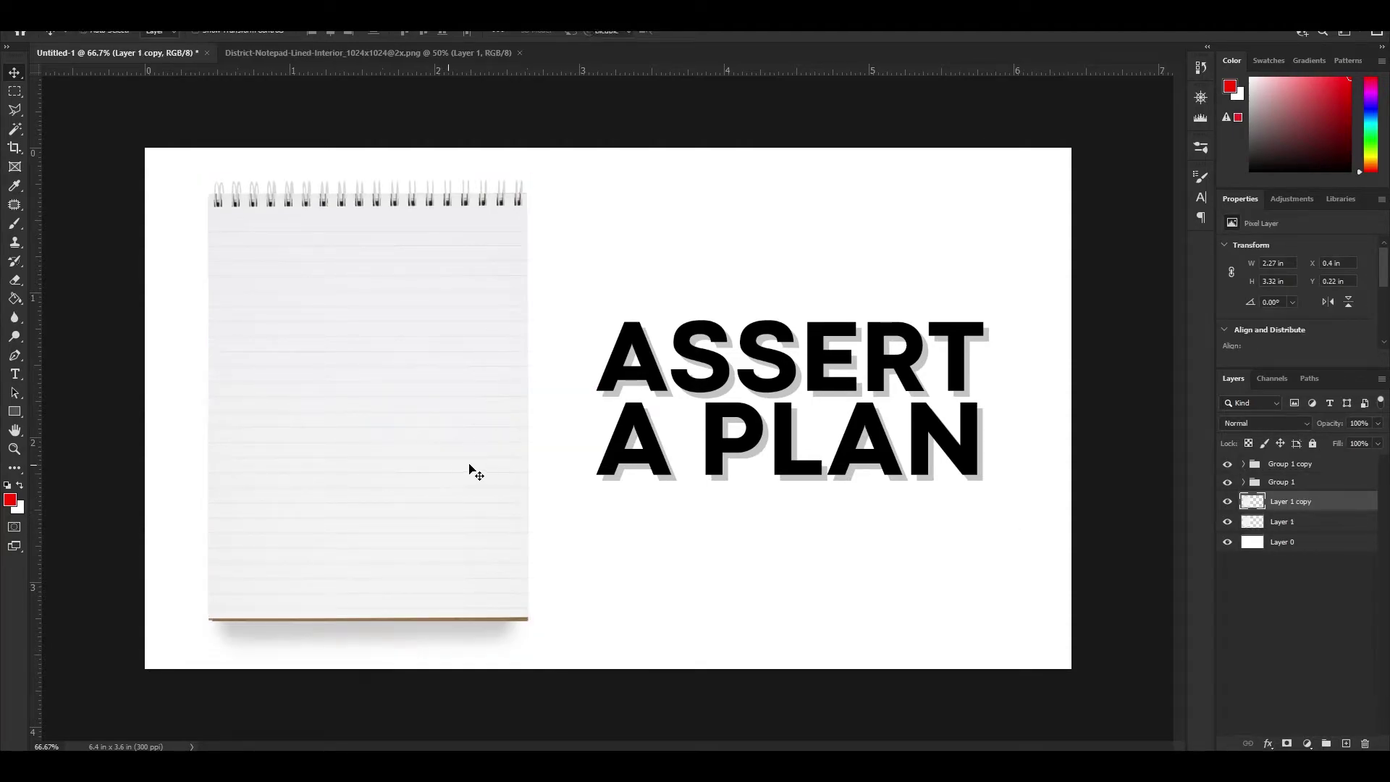
pyautogui.hotkey('ctrl', 't')
pyautogui.moveTo(527, 401); pyautogui.dragTo(905, 403)
pyautogui.moveTo(802, 413); pyautogui.dragTo(667, 410)
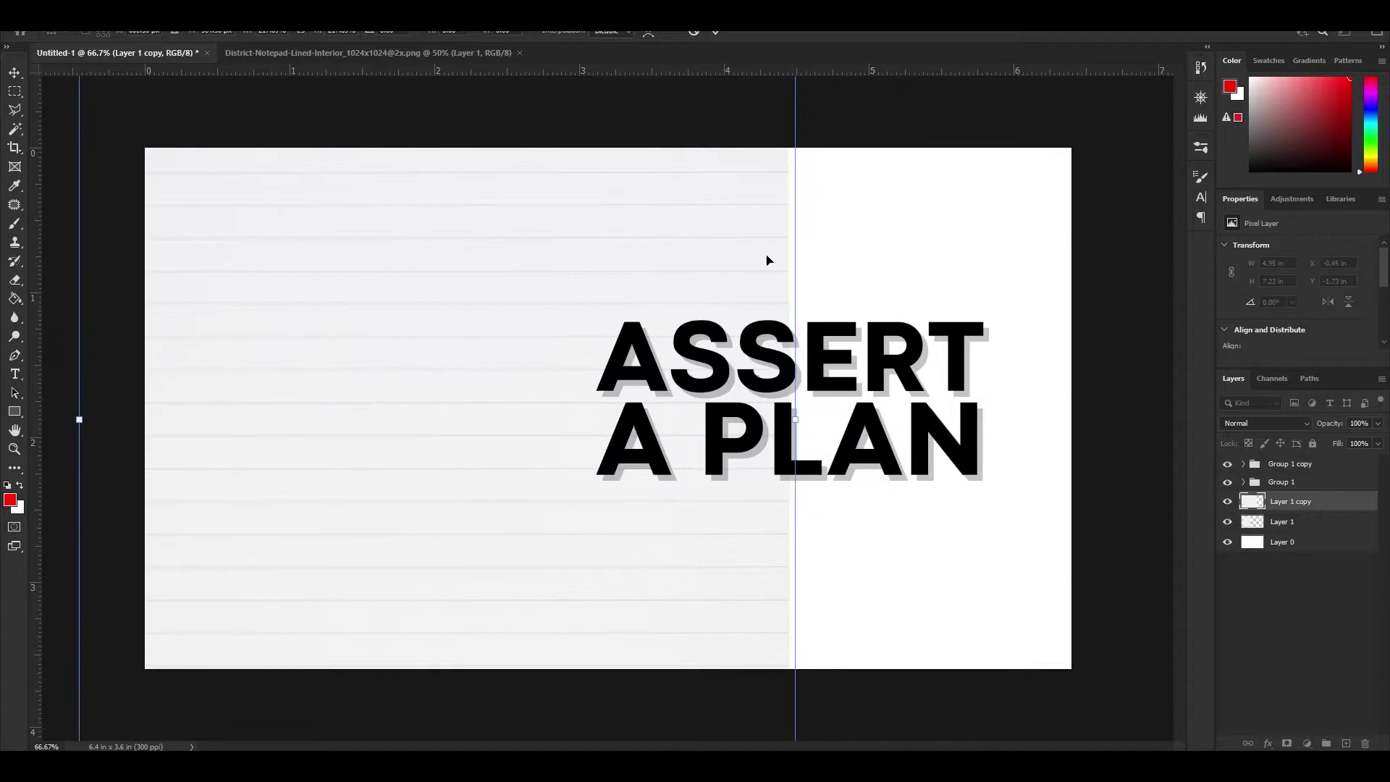
pyautogui.moveTo(795, 420); pyautogui.dragTo(1082, 423)
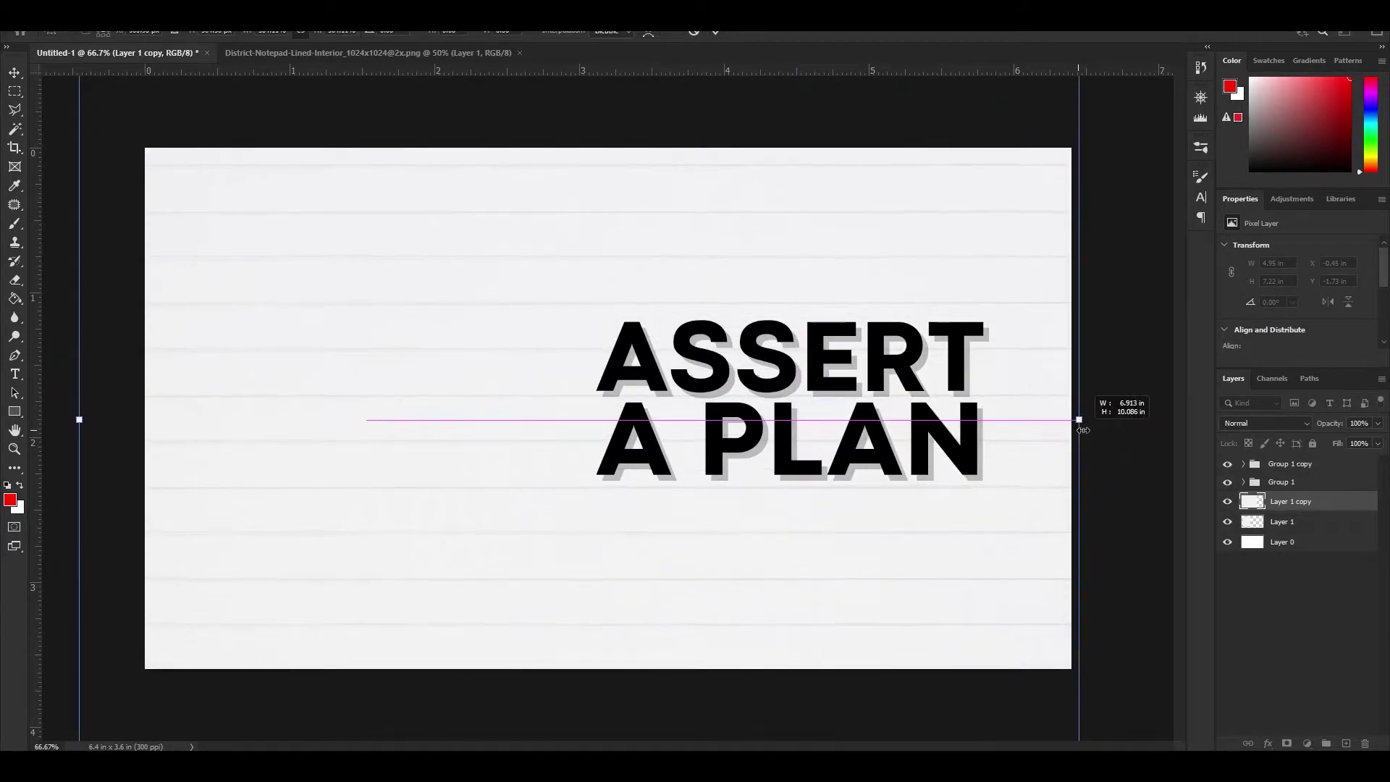
pyautogui.moveTo(954, 393); pyautogui.dragTo(972, 397)
pyautogui.click(715, 31)
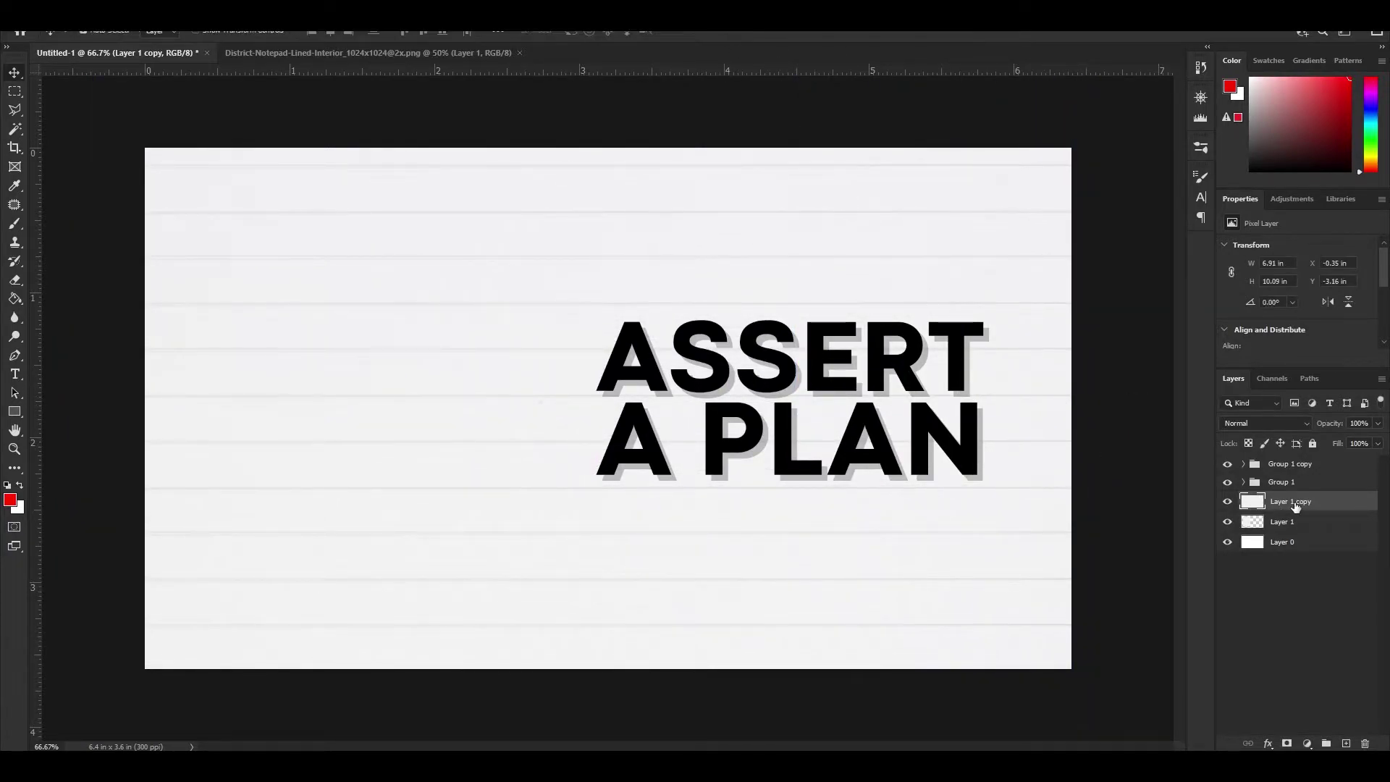
# Step: Move the enlarged paper copy beneath the original notepad layer and add a Hue/Saturation adjustment directly above the copy
pyautogui.moveTo(1296, 507); pyautogui.dragTo(1291, 527)
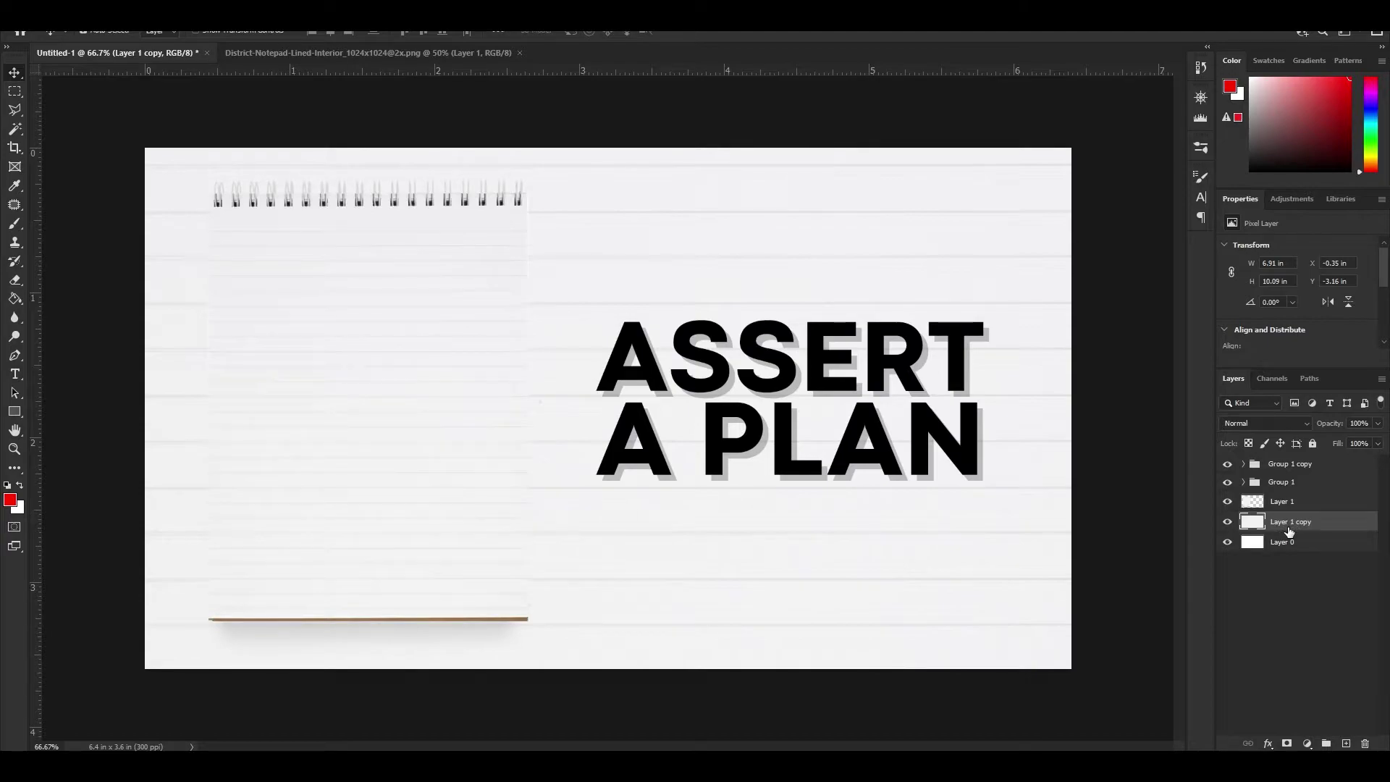
pyautogui.click(1291, 198)
pyautogui.click(1239, 251)
pyautogui.moveTo(1297, 341)
pyautogui.mouseDown()
pyautogui.moveTo(1266, 345)
pyautogui.moveTo(1278, 345)
pyautogui.mouseUp()
pyautogui.hotkey('ctrl', 'z')
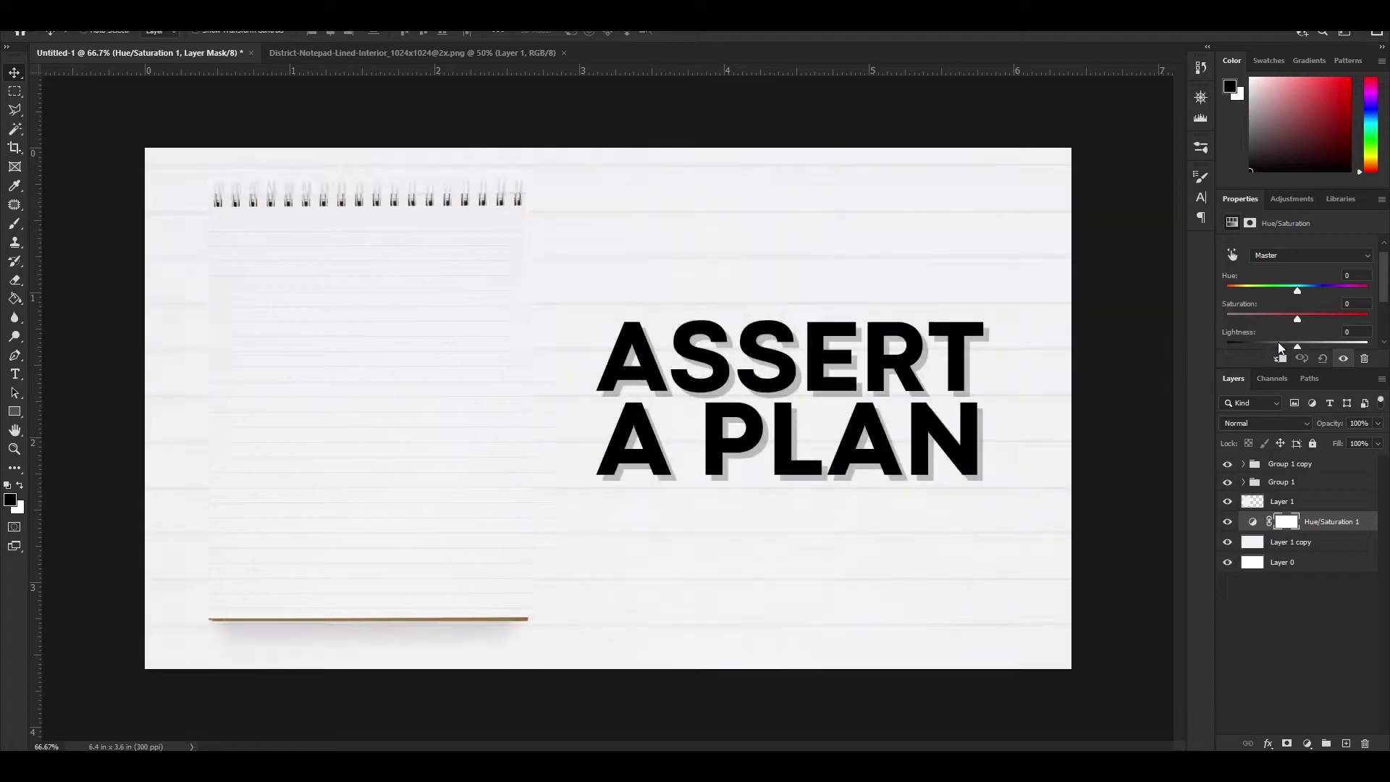
# Step: Add a drop shadow to the notepad layer with 78% opacity, 120° angle, 65 px distance and 81 px size
pyautogui.click(1296, 501)
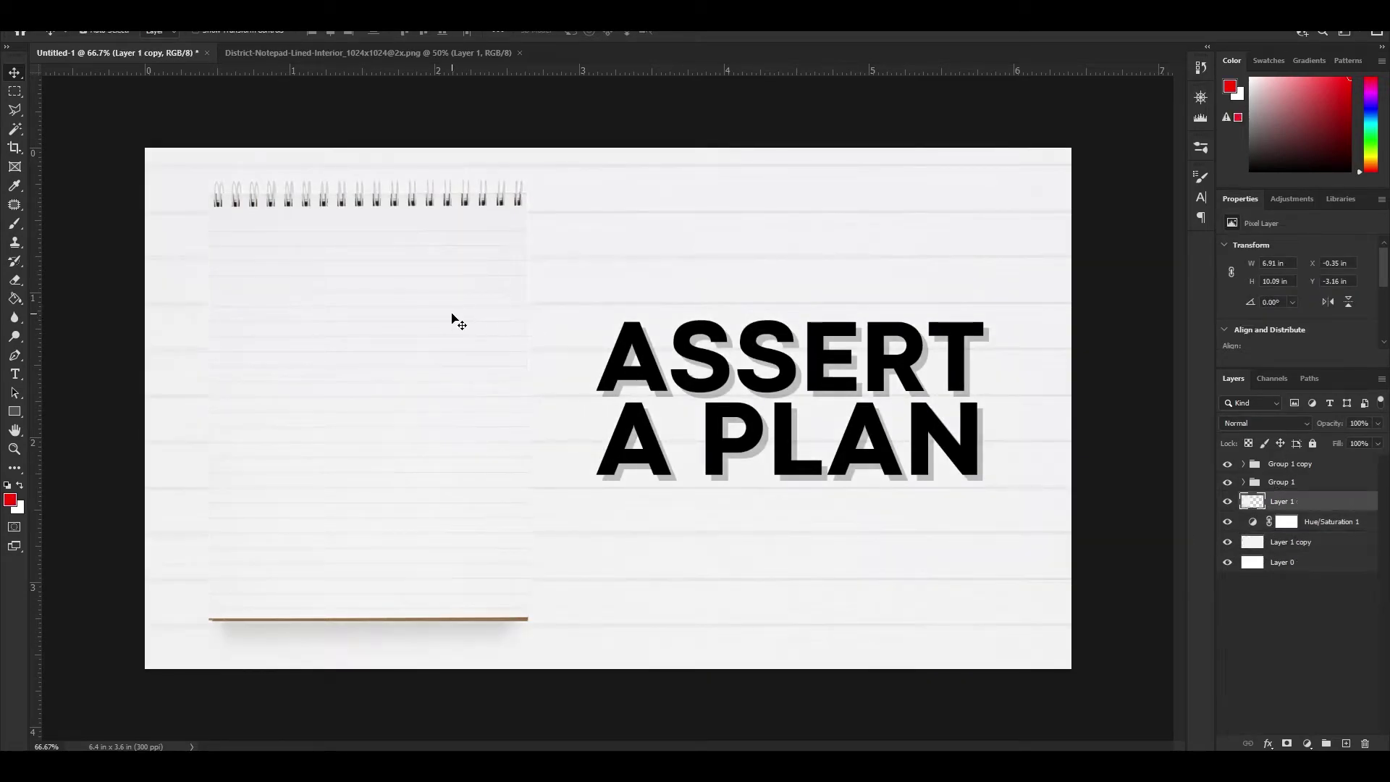
pyautogui.doubleClick(1332, 501)
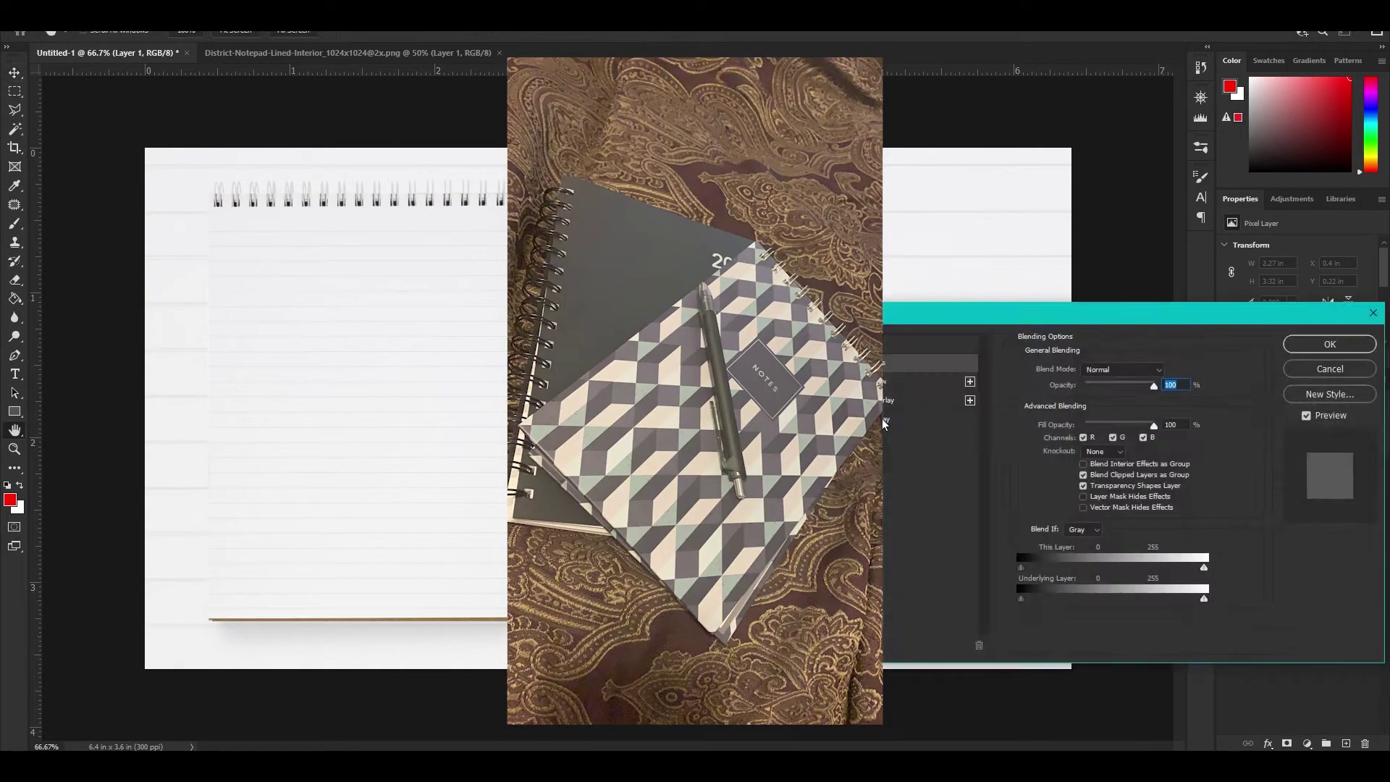
pyautogui.click(827, 645)
pyautogui.click(868, 599)
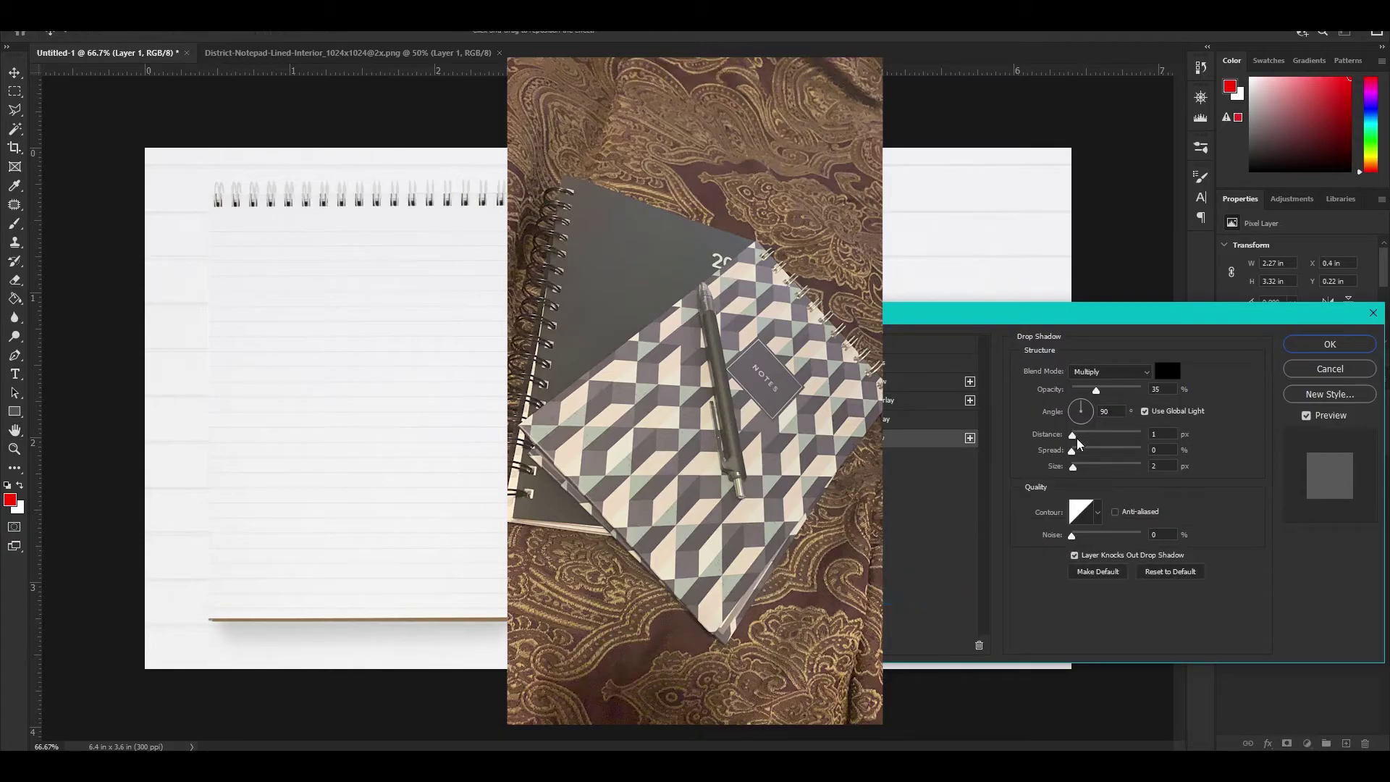
pyautogui.moveTo(1075, 437); pyautogui.dragTo(1126, 394)
pyautogui.moveTo(1073, 466); pyautogui.dragTo(1080, 405)
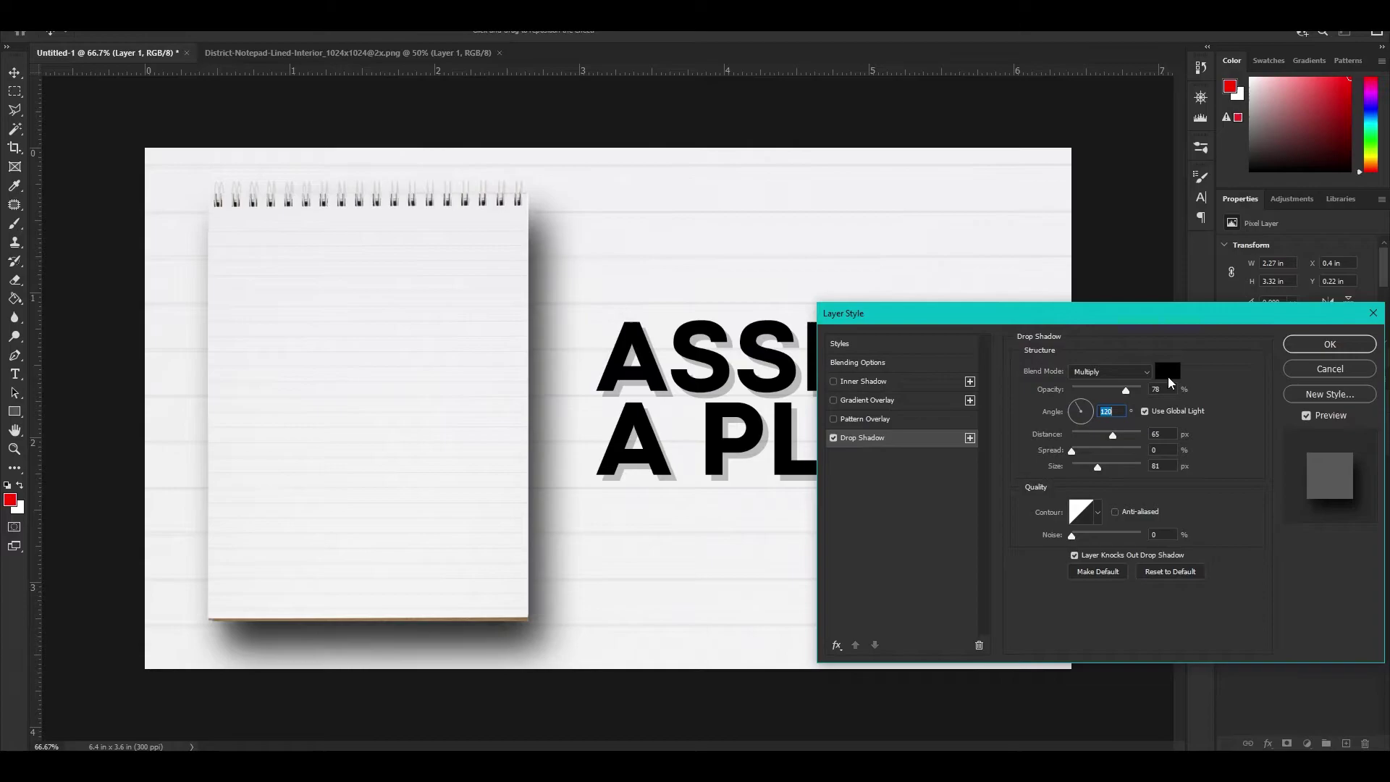
# Step: Change the notepad's drop shadow colour to grey #a2a2a2 and apply the layer style
pyautogui.click(1166, 376)
pyautogui.moveTo(1046, 320); pyautogui.dragTo(853, 265)
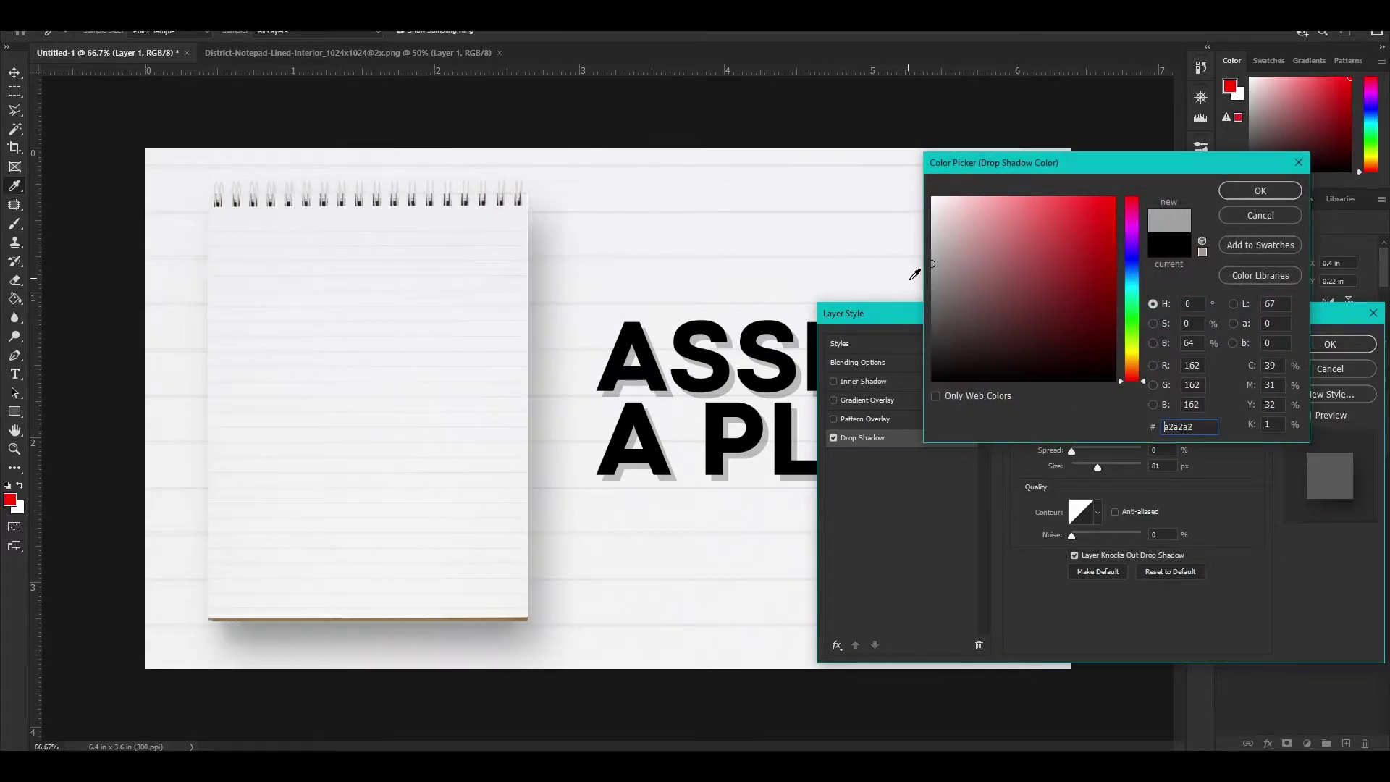
pyautogui.click(1258, 190)
pyautogui.click(1329, 343)
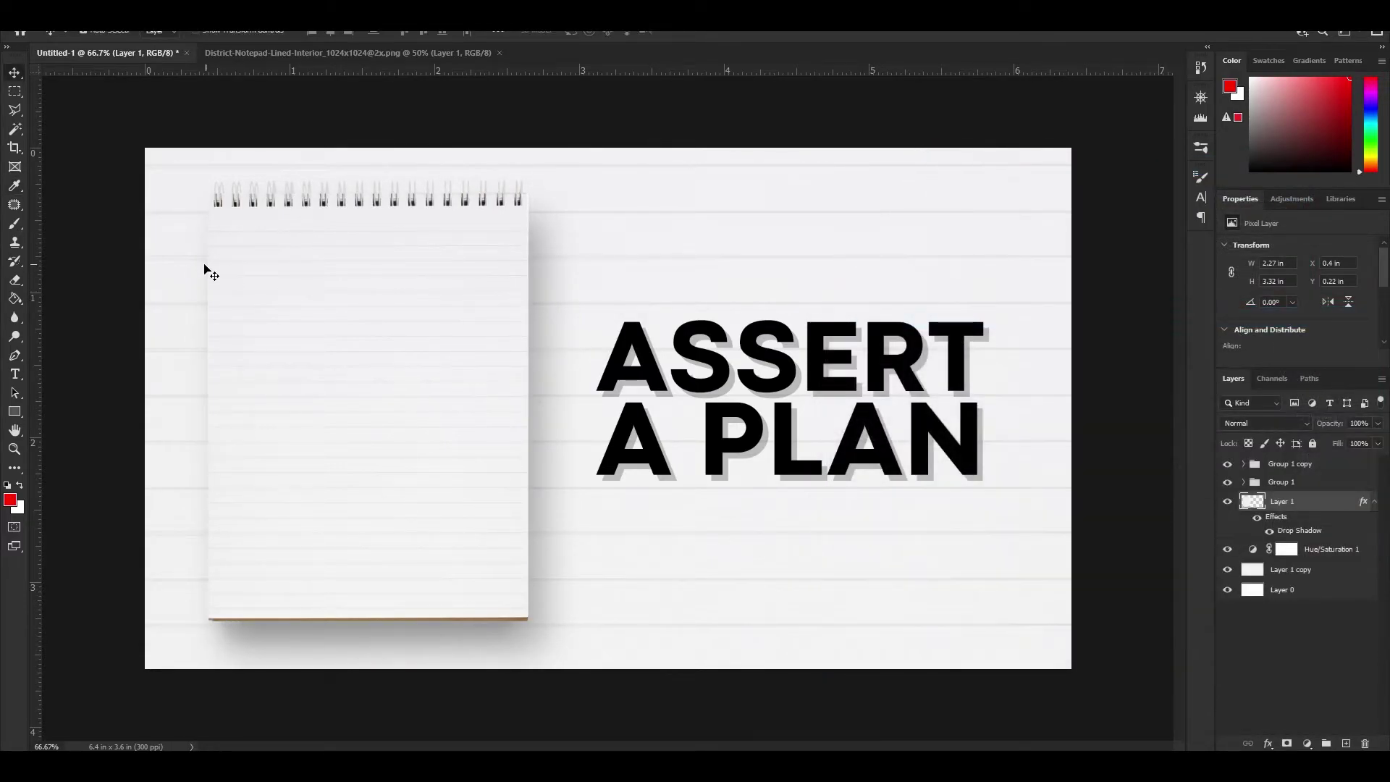
# Step: Add a text line on the upper notepad page beginning "THIS IS MY PLAN. I AM GO"
pyautogui.click(23, 376)
pyautogui.click(320, 340)
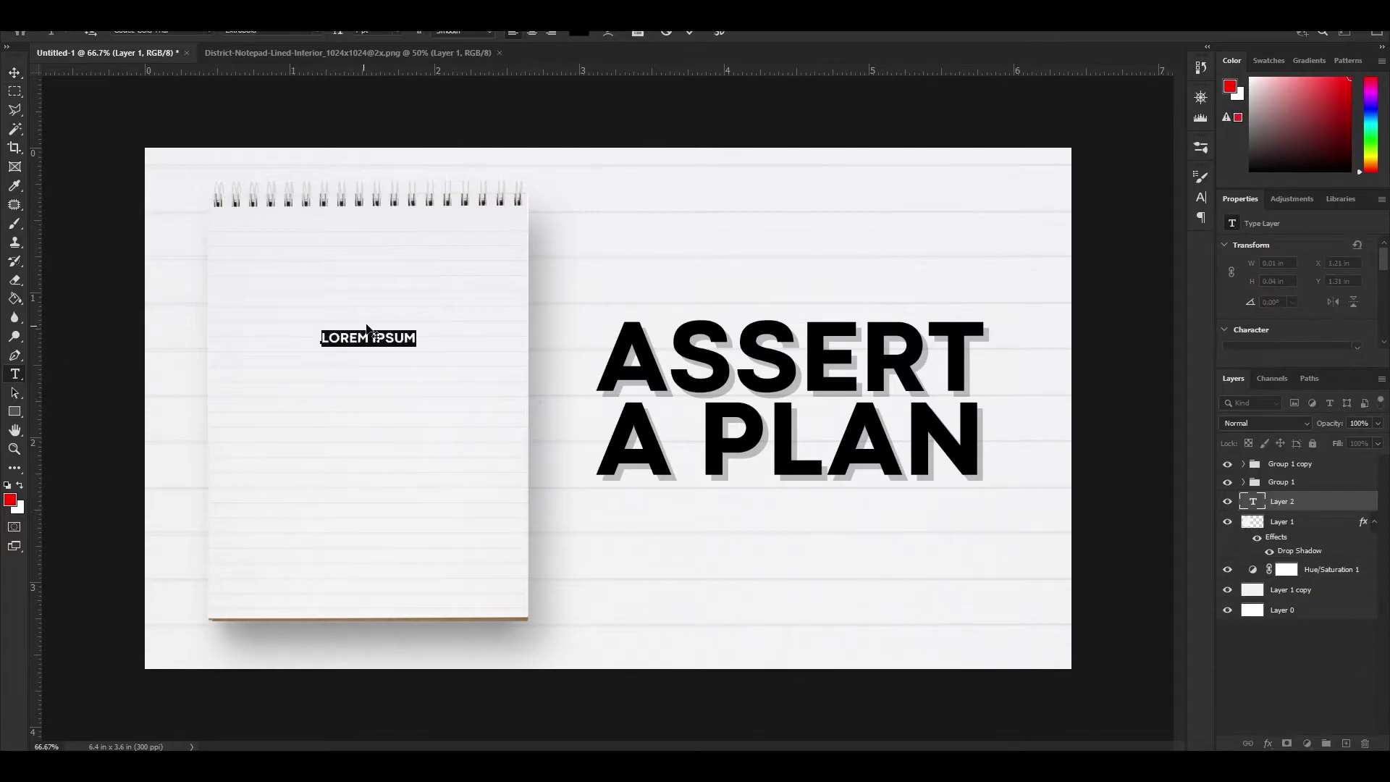
pyautogui.write('THIS IS MY PLAN. I AM GO')
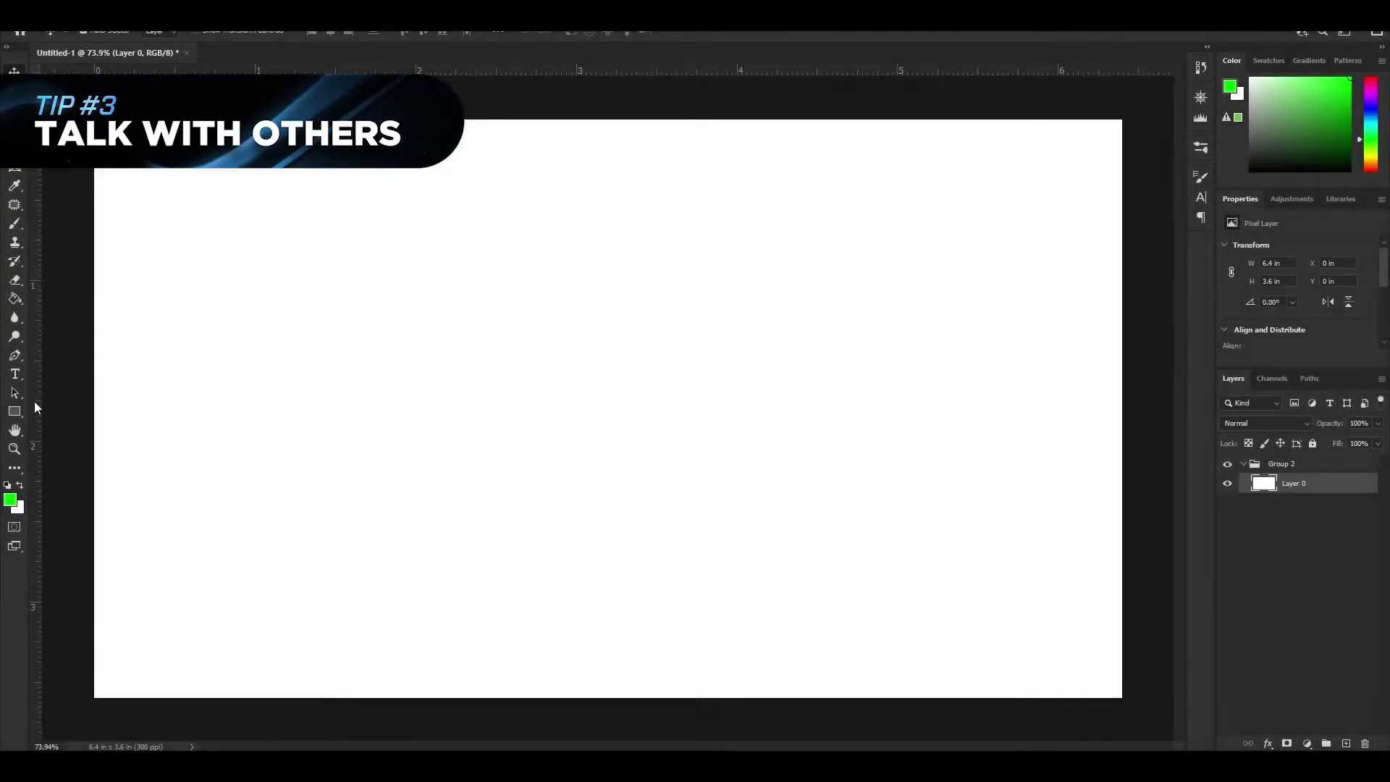
# Step: Add the green two-line text "BUILD OFF OF IDEAS" to the blank white canvas
pyautogui.click(15, 373)
pyautogui.click(295, 317)
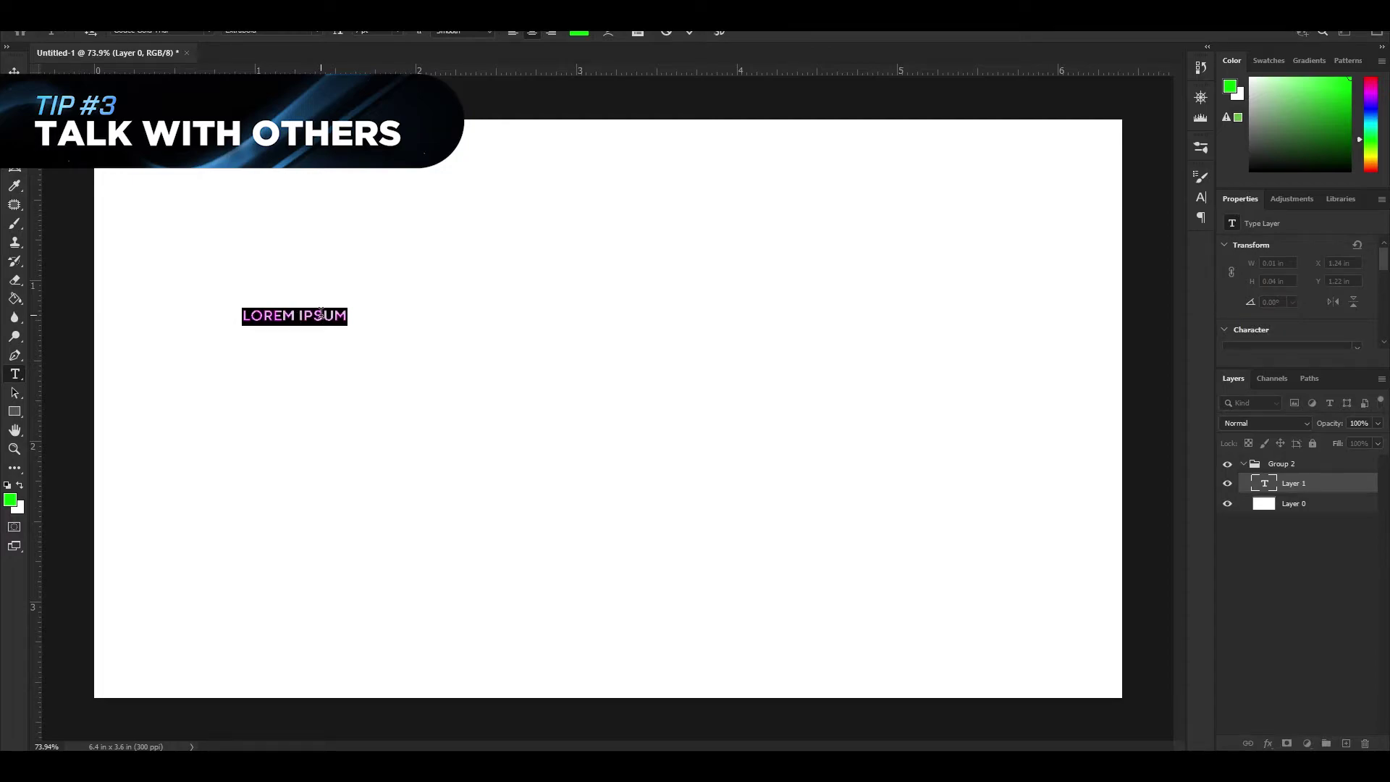
pyautogui.write('BUILD OFF ')
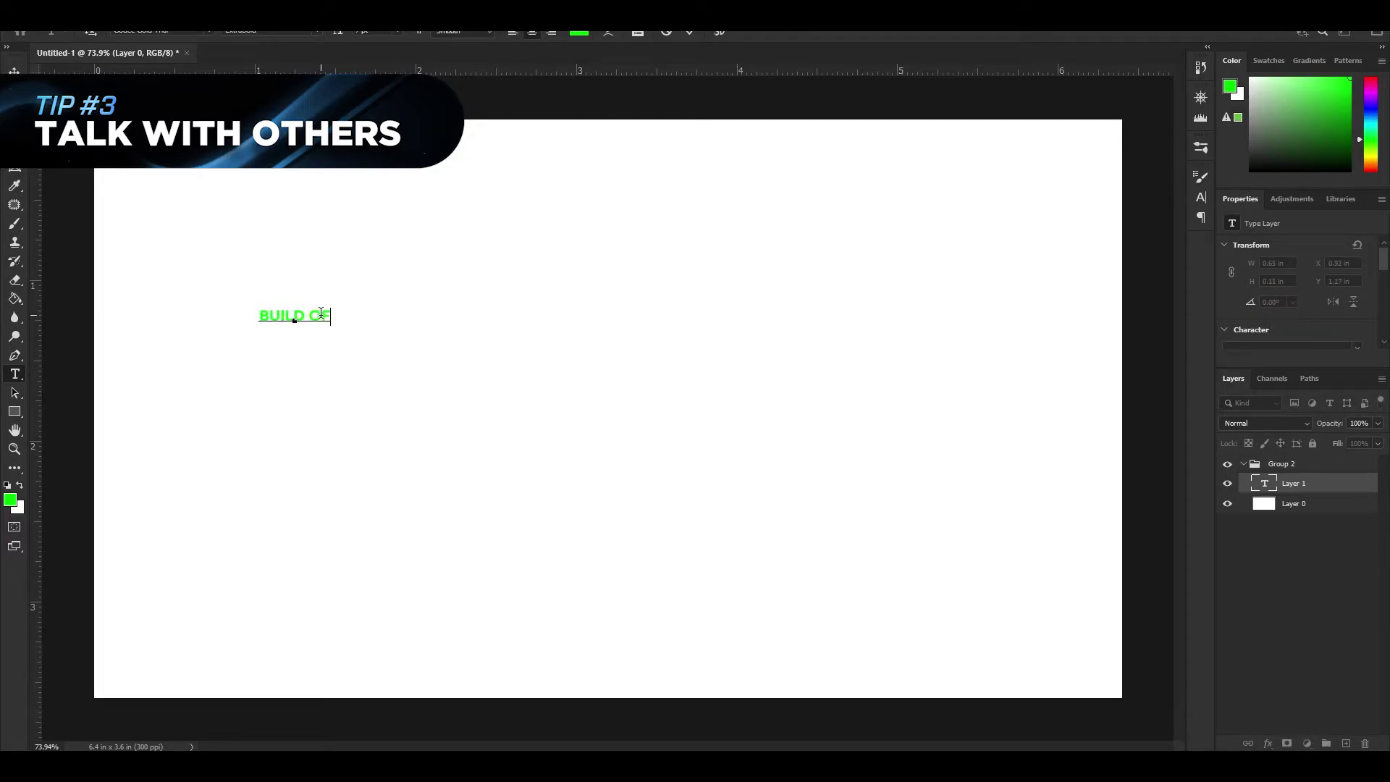
pyautogui.write('OF')
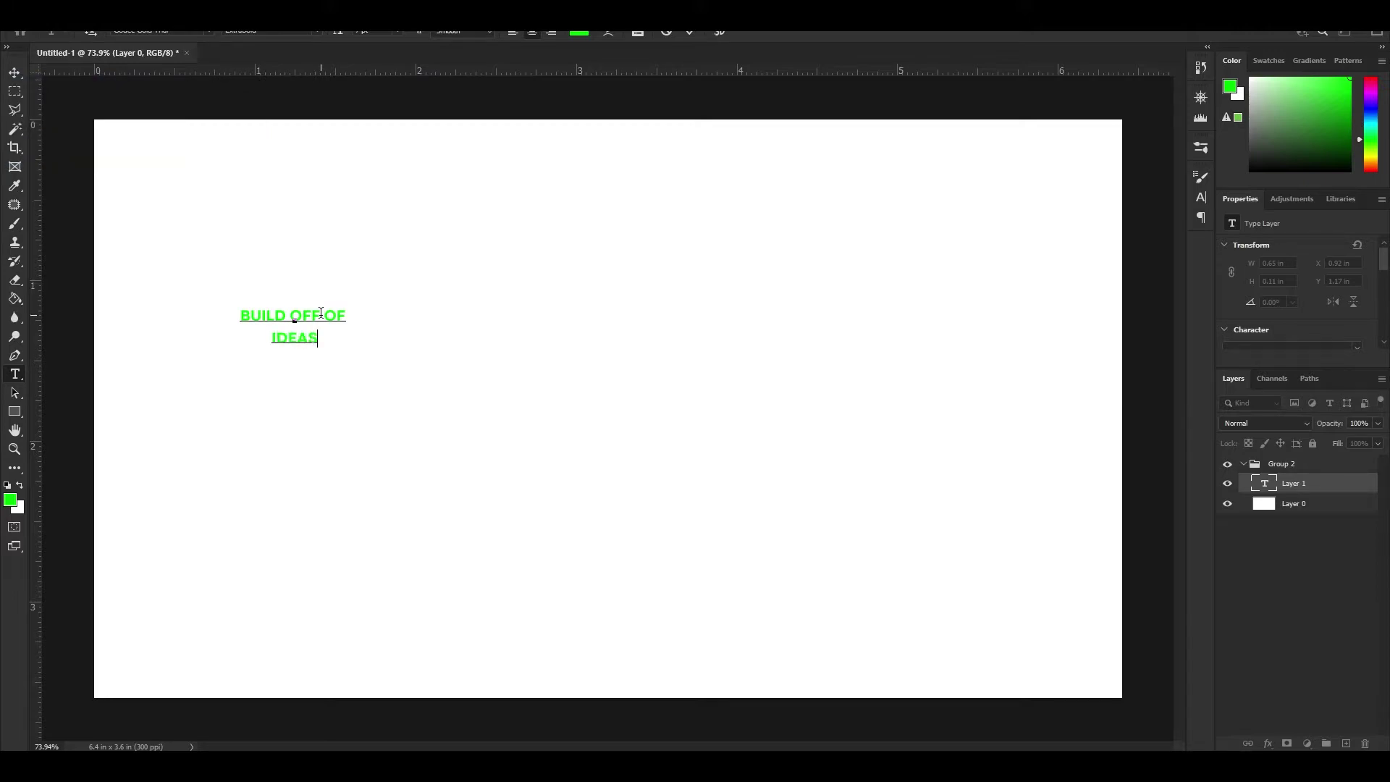
# Step: Enlarge the "BUILD OFF OF IDEAS" text to about 3.78 by 1.38 in and centre it on the canvas
pyautogui.click(13, 78)
pyautogui.hotkey('ctrl', 't')
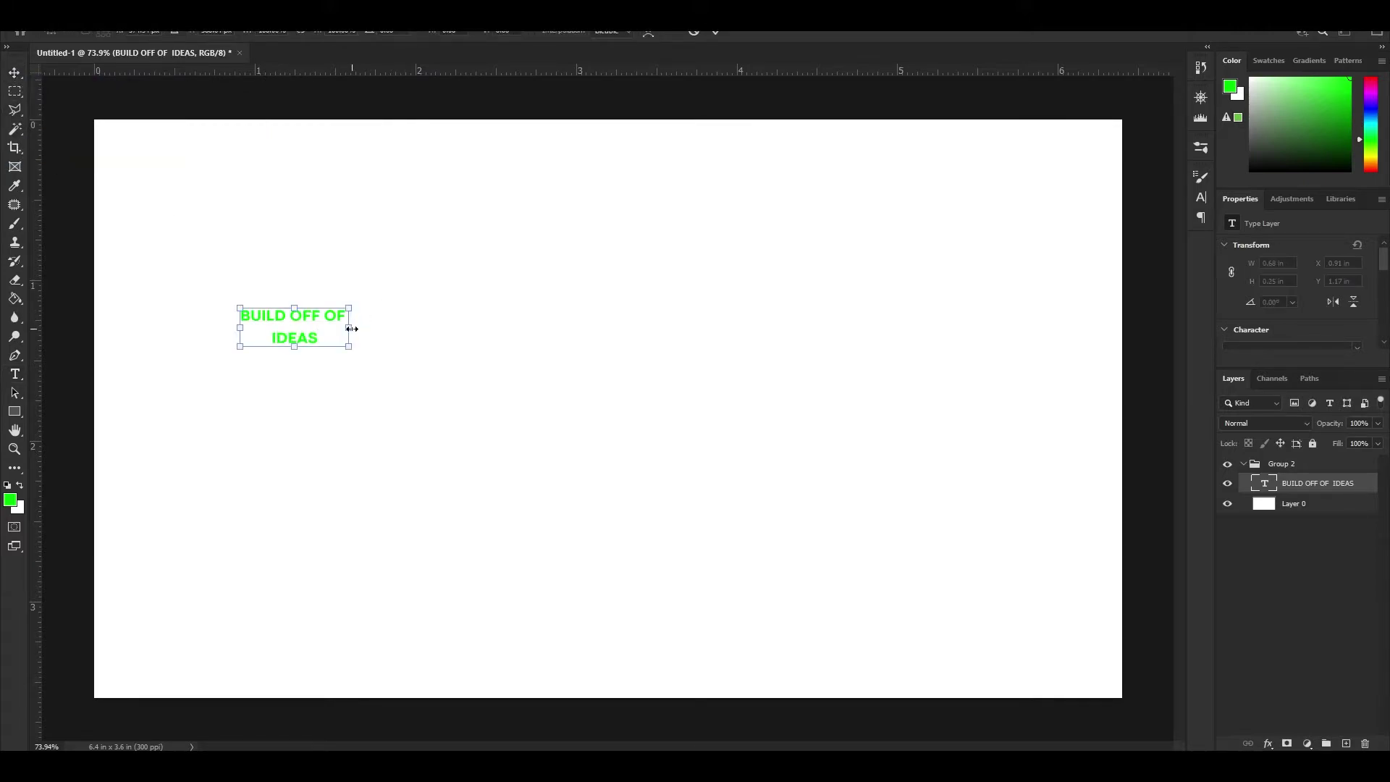
pyautogui.moveTo(351, 323); pyautogui.dragTo(846, 380)
pyautogui.click(721, 31)
pyautogui.hotkey('ctrl', 'a')
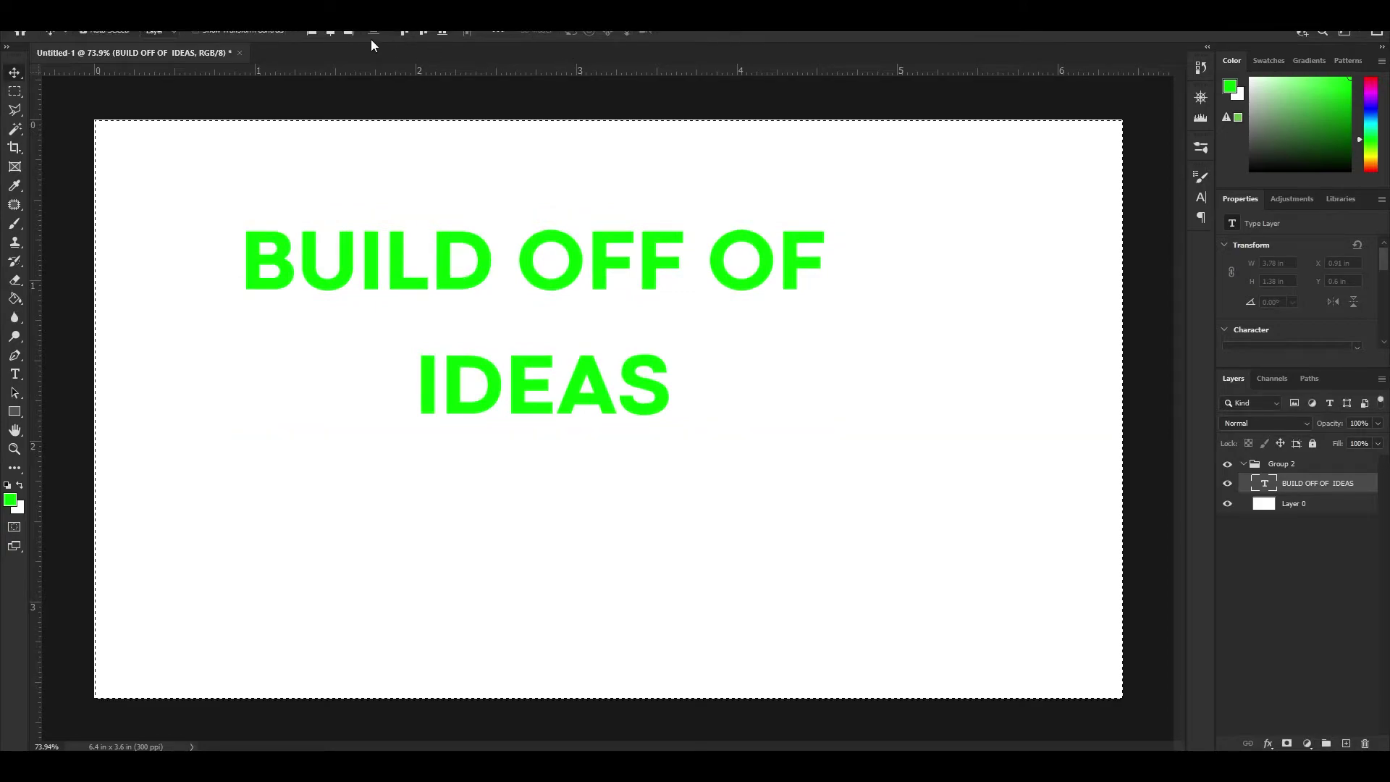
pyautogui.click(329, 33)
pyautogui.click(426, 33)
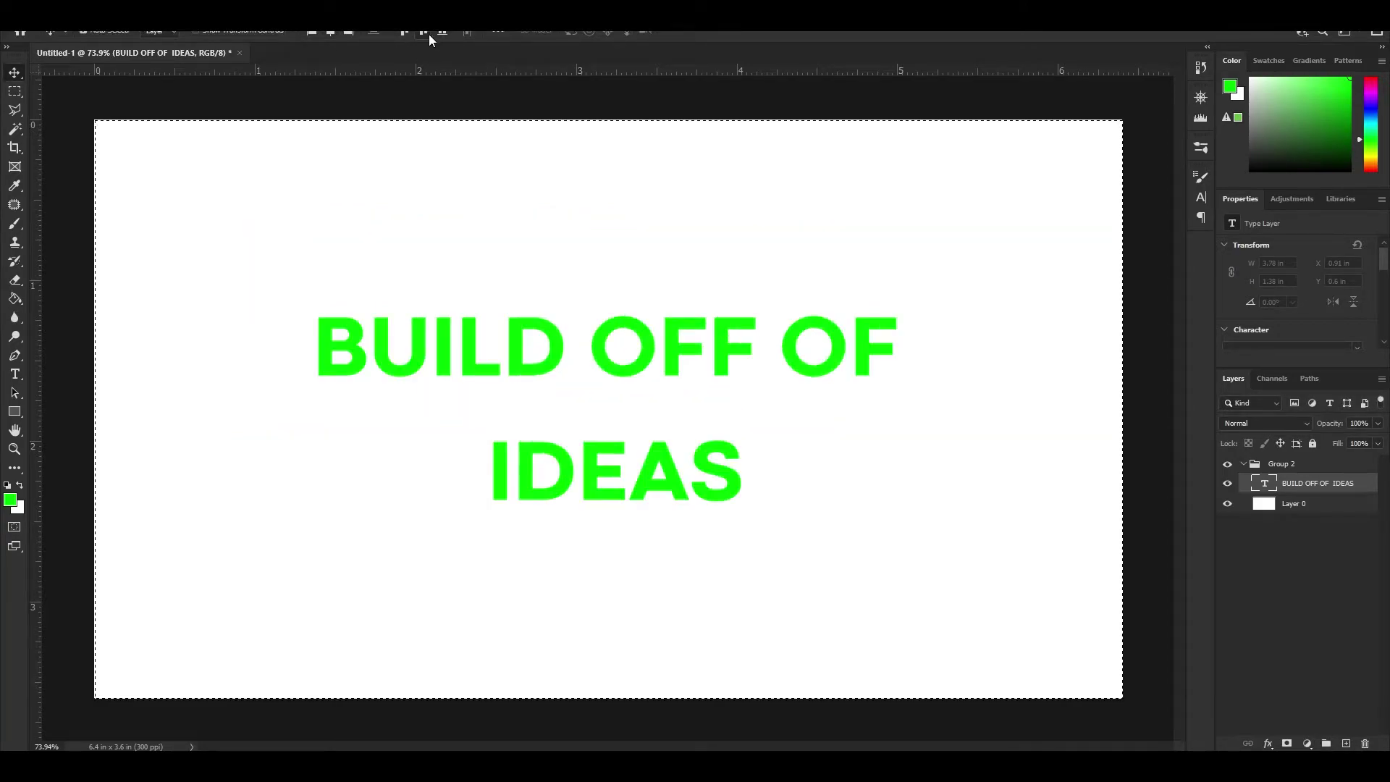
pyautogui.hotkey('ctrl', 'd')
# Step: Draw a line shape about 1.12 in long, rising at about 19°, above the word "OF" with the Line tool
pyautogui.rightClick(15, 412)
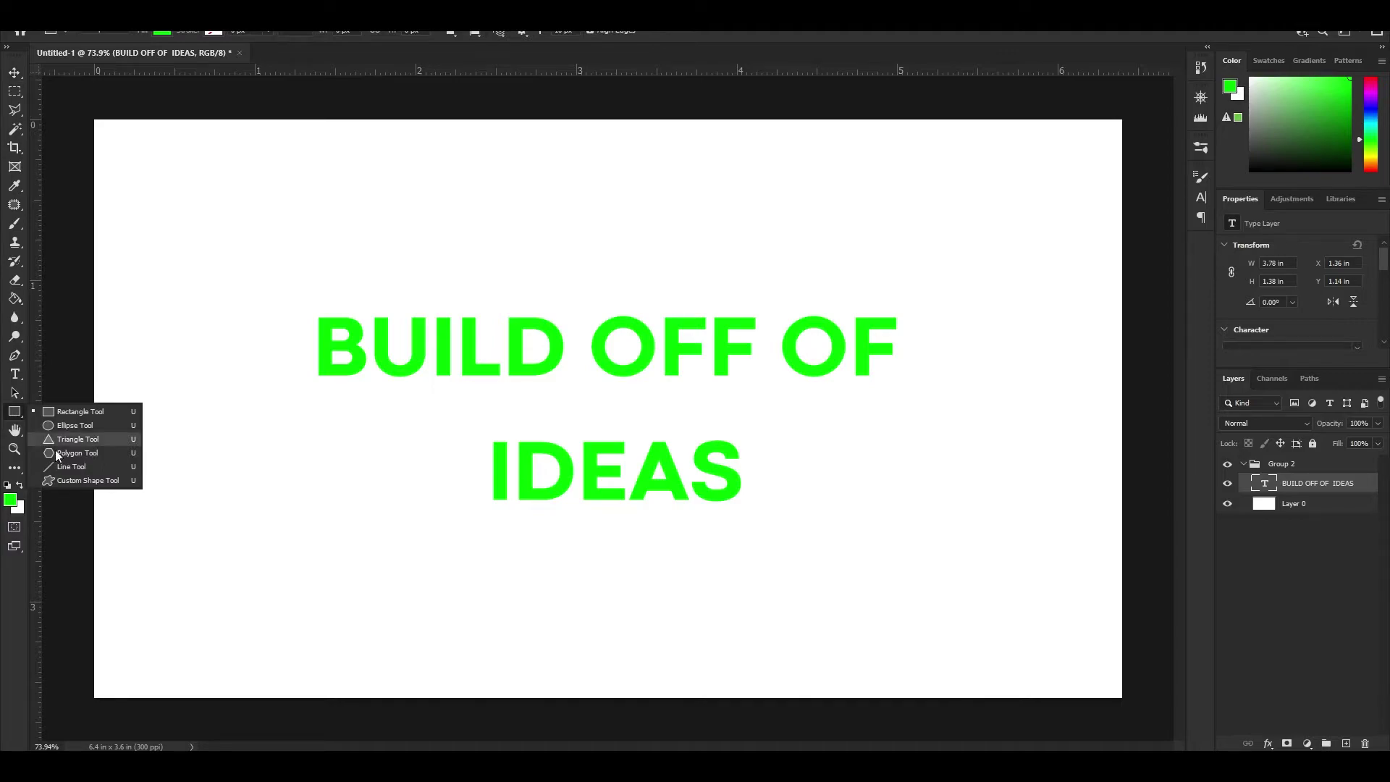
pyautogui.click(72, 480)
pyautogui.rightClick(18, 413)
pyautogui.click(73, 474)
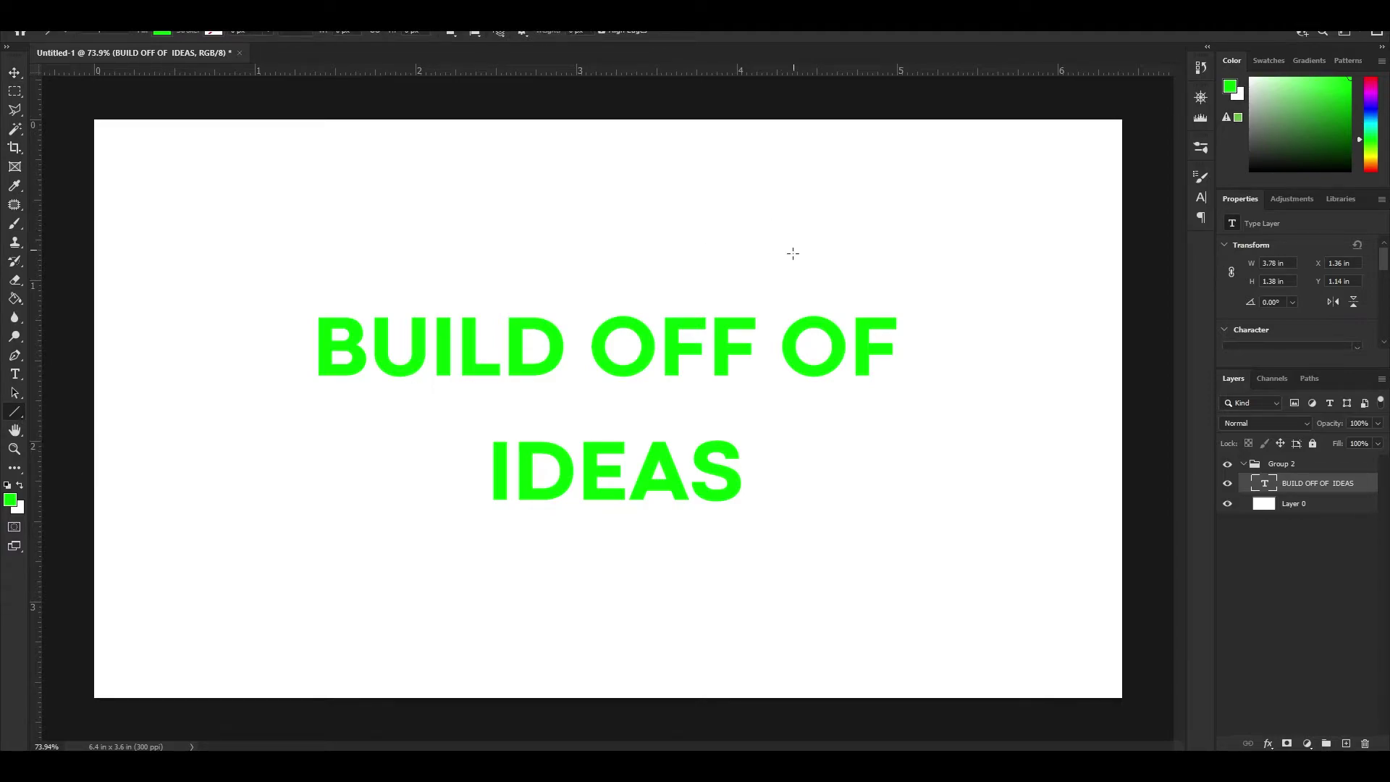
pyautogui.moveTo(787, 268); pyautogui.dragTo(956, 210)
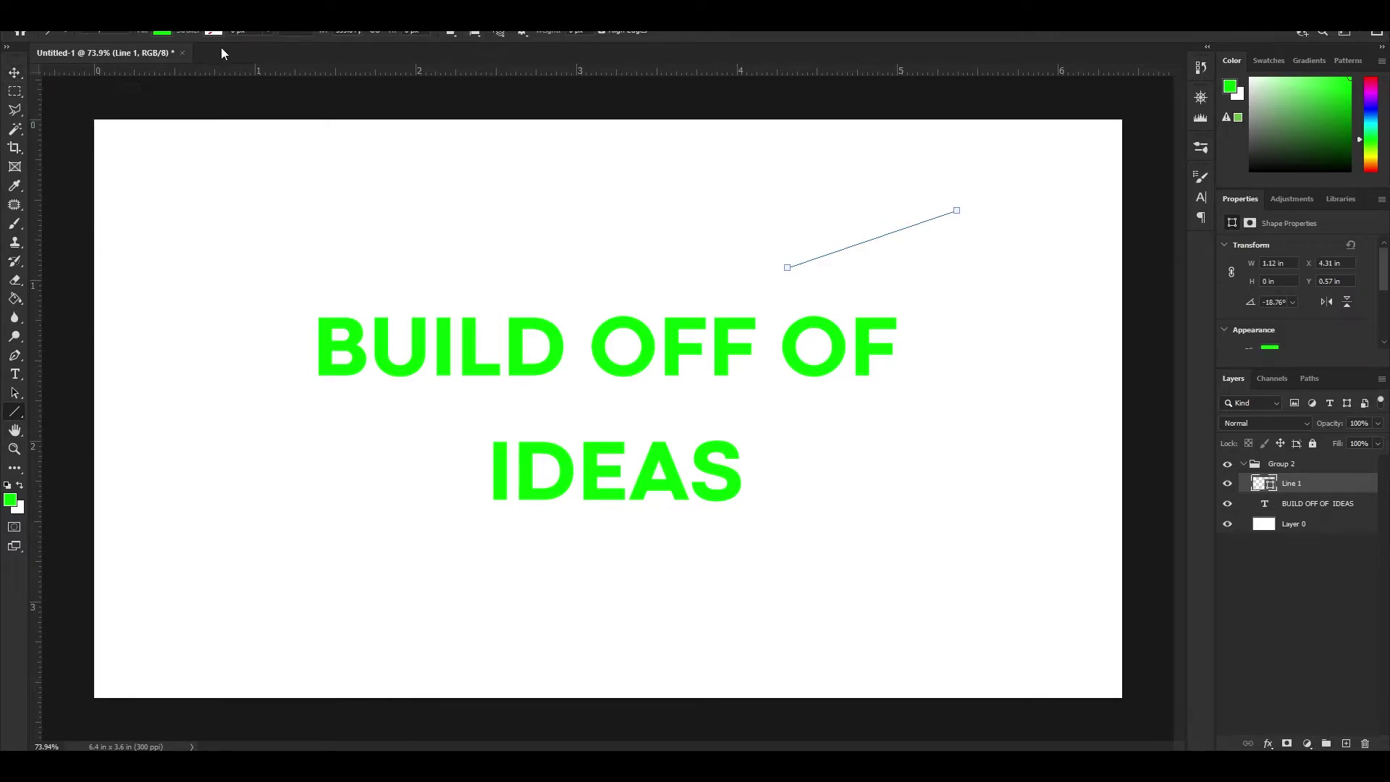
# Step: Try a black fill and black stroke on the line shape and look through the line drawing modes
pyautogui.moveTo(272, 46); pyautogui.dragTo(281, 48)
pyautogui.click(161, 32)
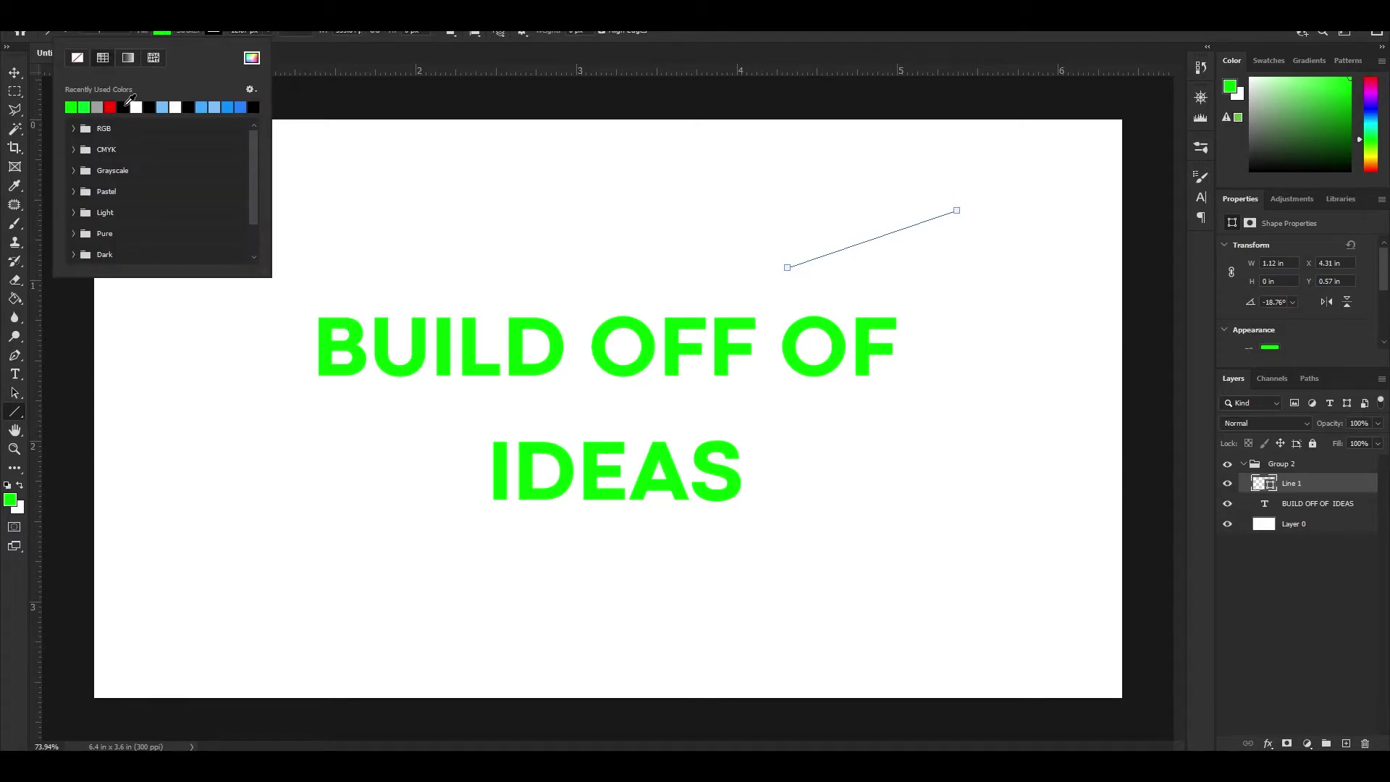
pyautogui.click(144, 32)
pyautogui.click(120, 32)
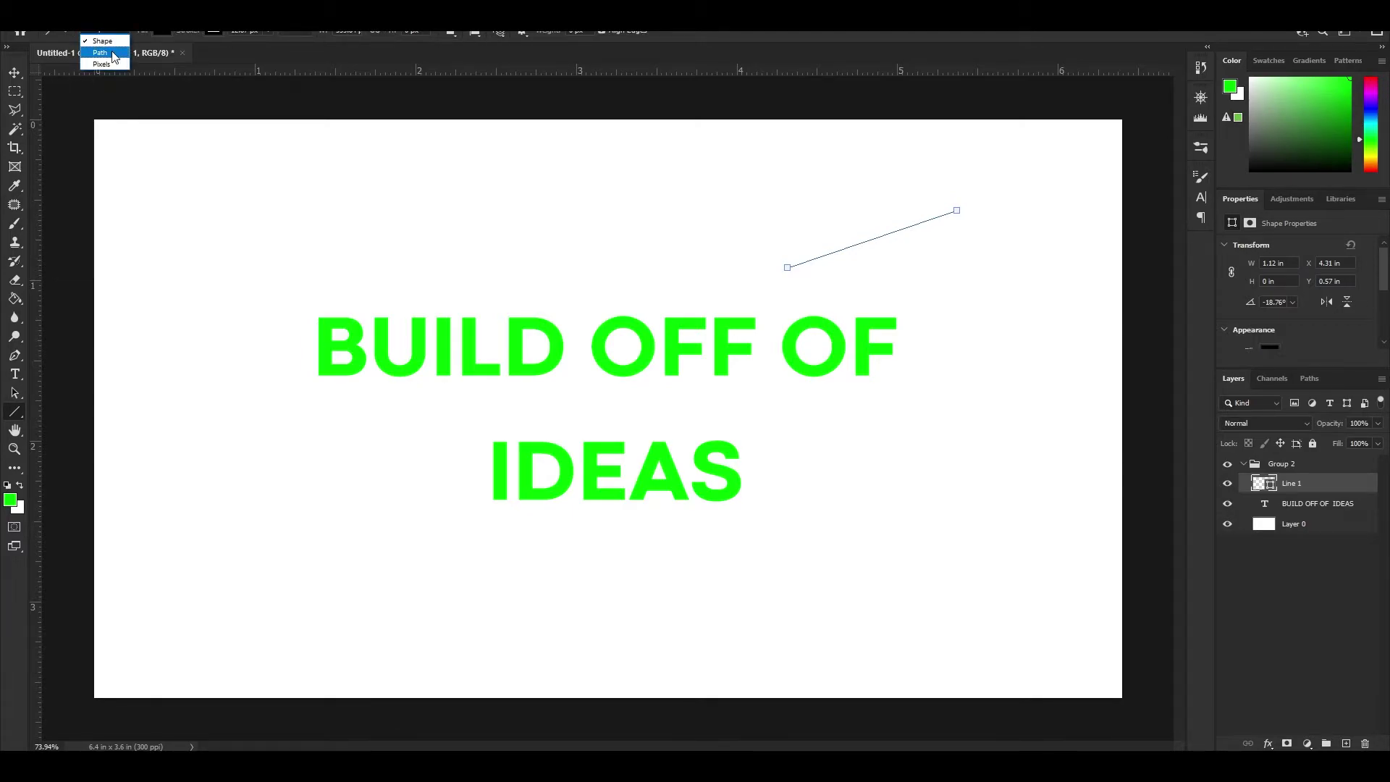
pyautogui.click(106, 53)
pyautogui.click(110, 37)
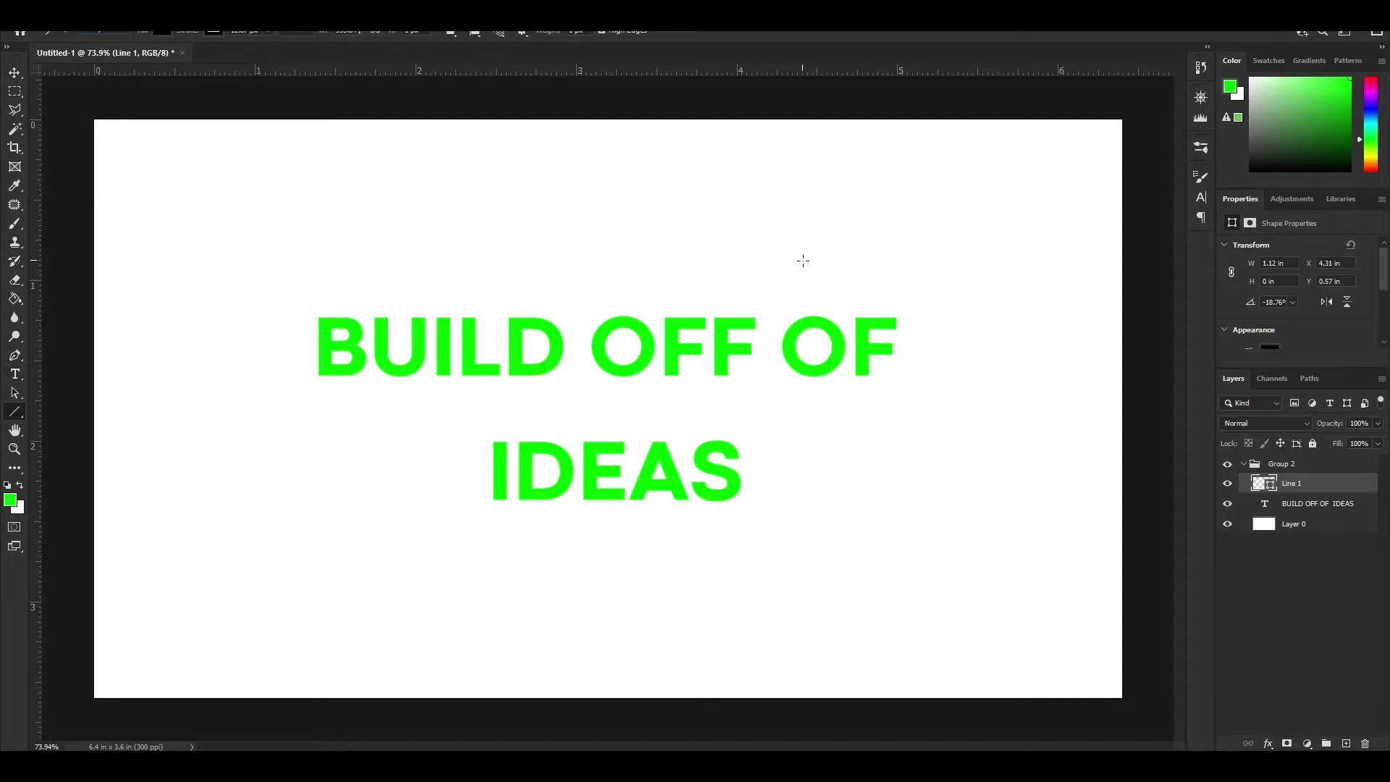
# Step: Try a second line about 1.44 in long, rising at about 26° above "OF", and remove it
pyautogui.moveTo(812, 267); pyautogui.dragTo(1019, 167)
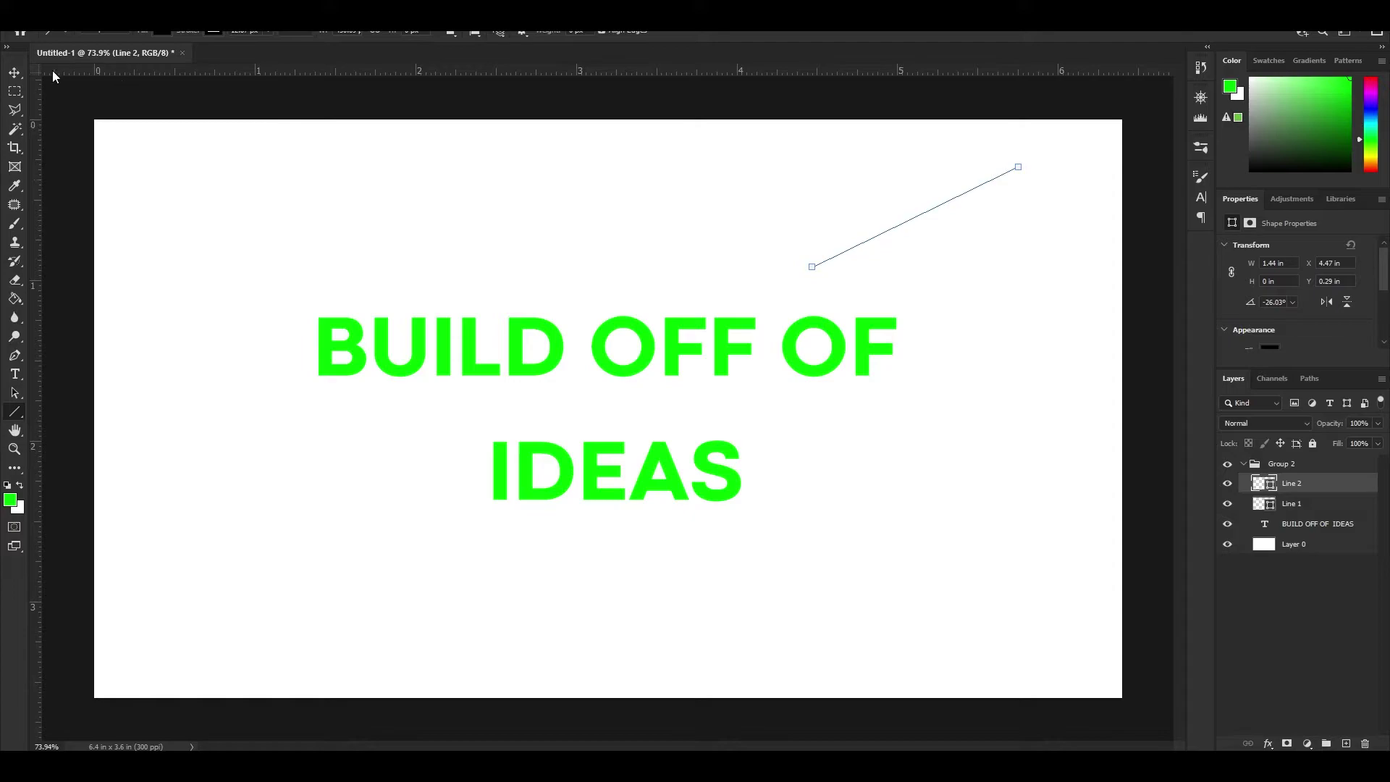
pyautogui.click(14, 72)
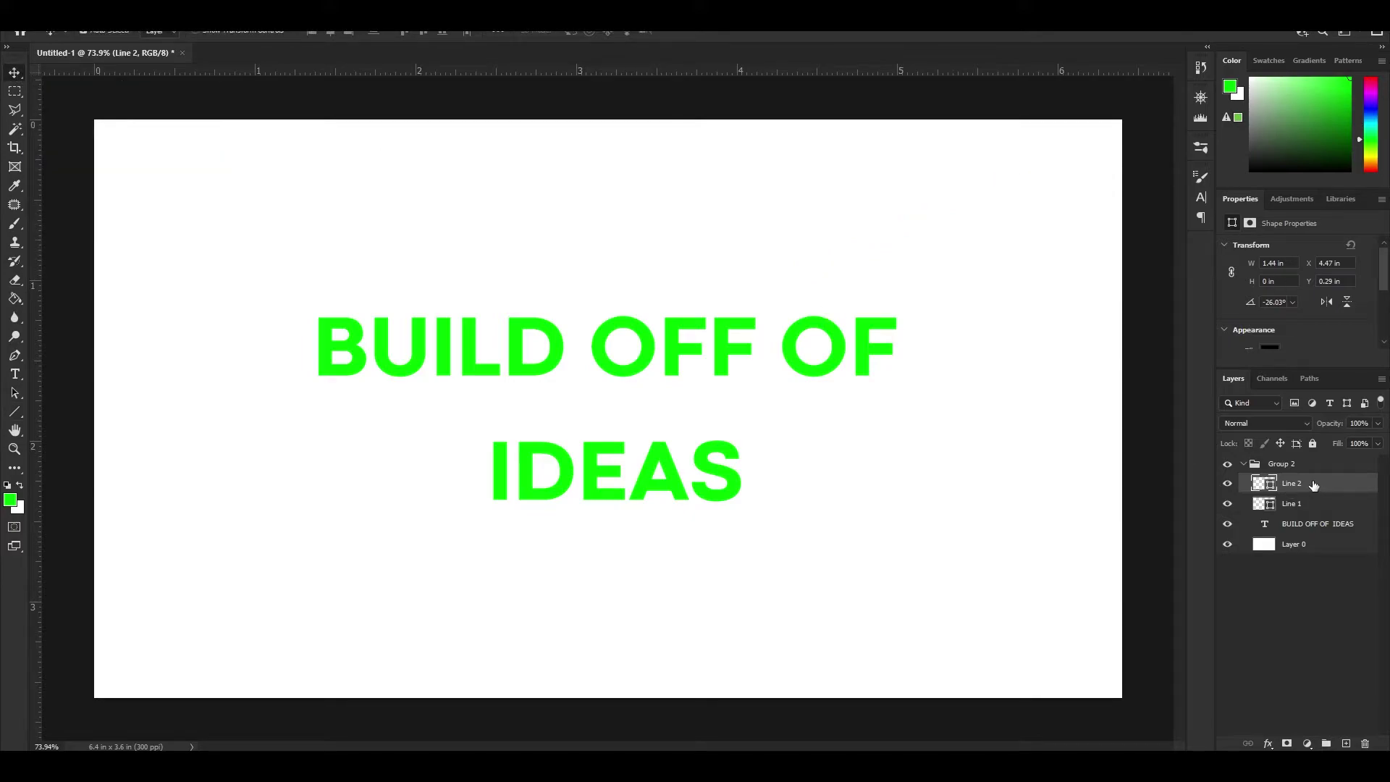
pyautogui.press('ctrl')
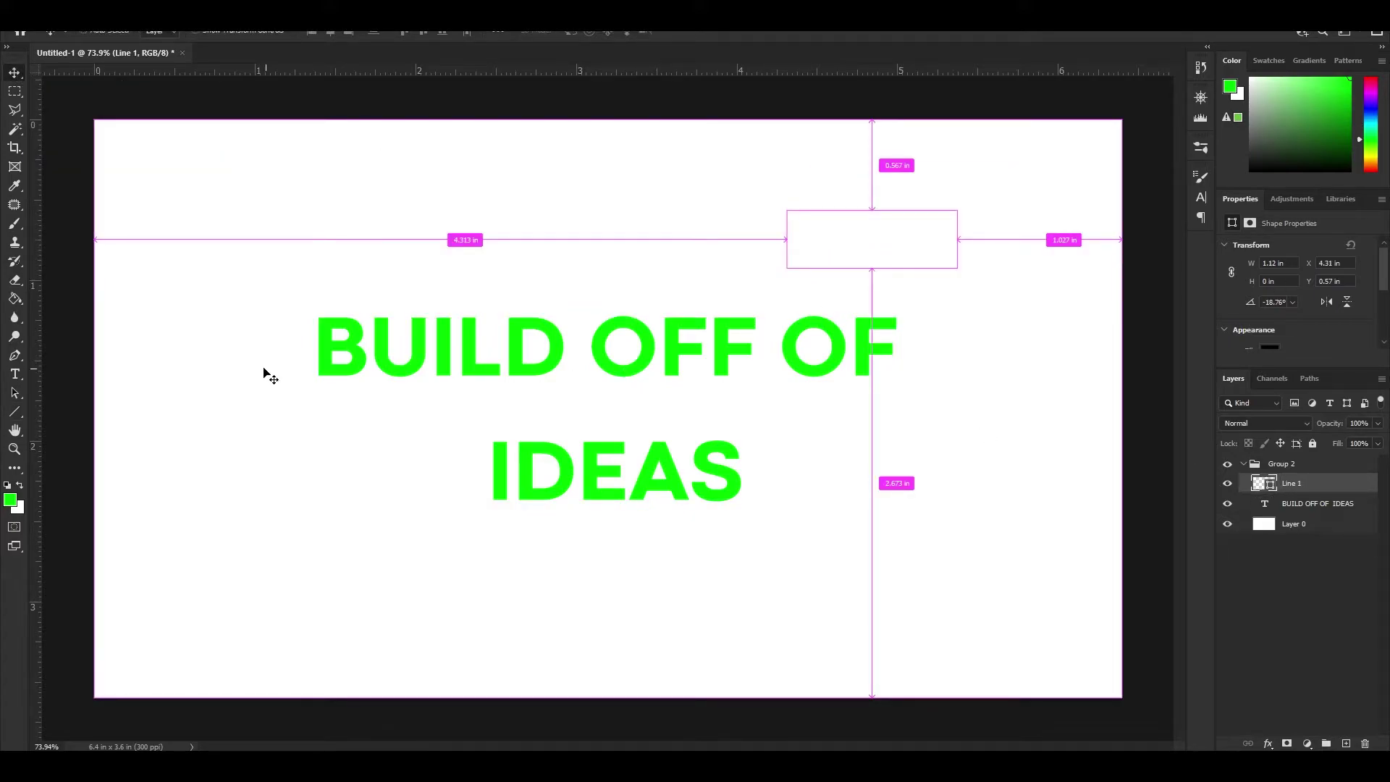
pyautogui.press('Delete')
# Step: Prepare the Brush tool on a new empty layer with foreground colour #000000 and a smaller brush size
pyautogui.click(15, 223)
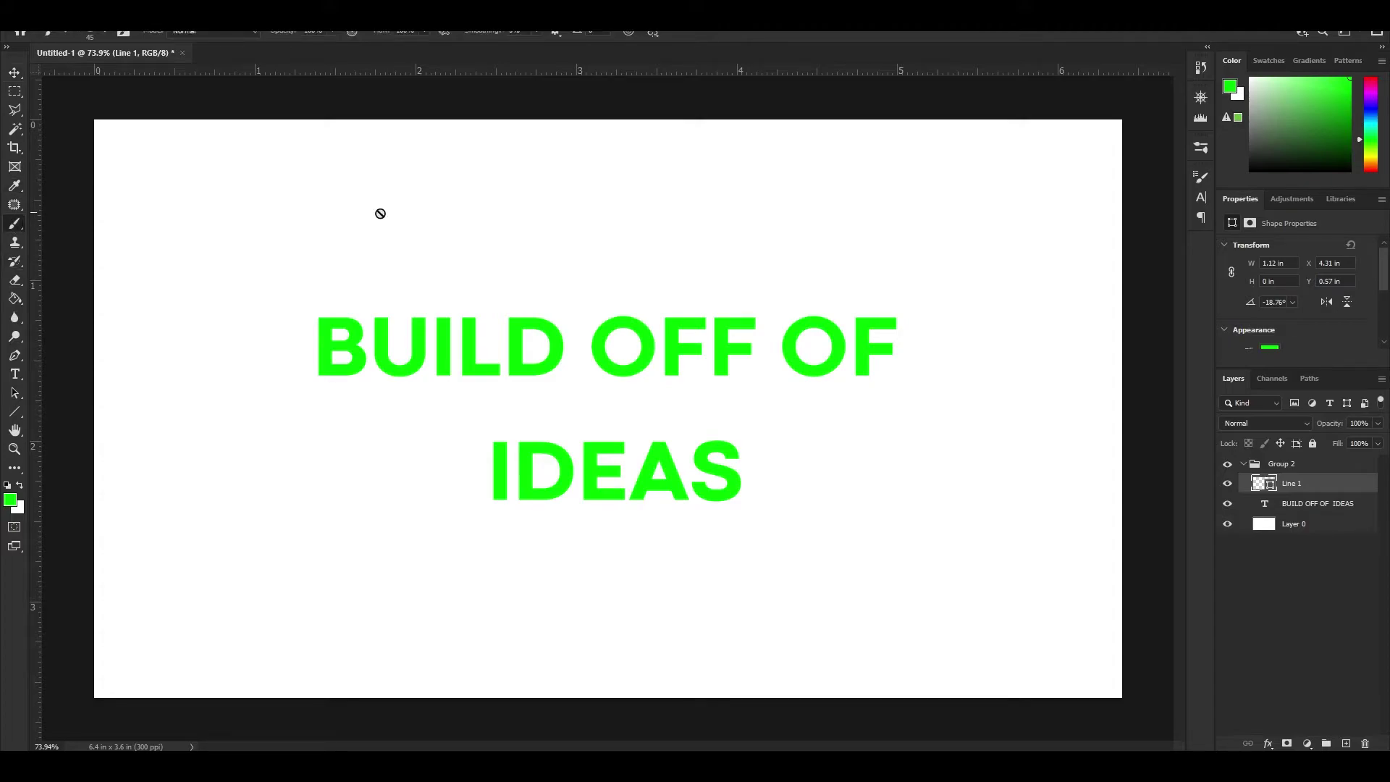
pyautogui.click(1347, 744)
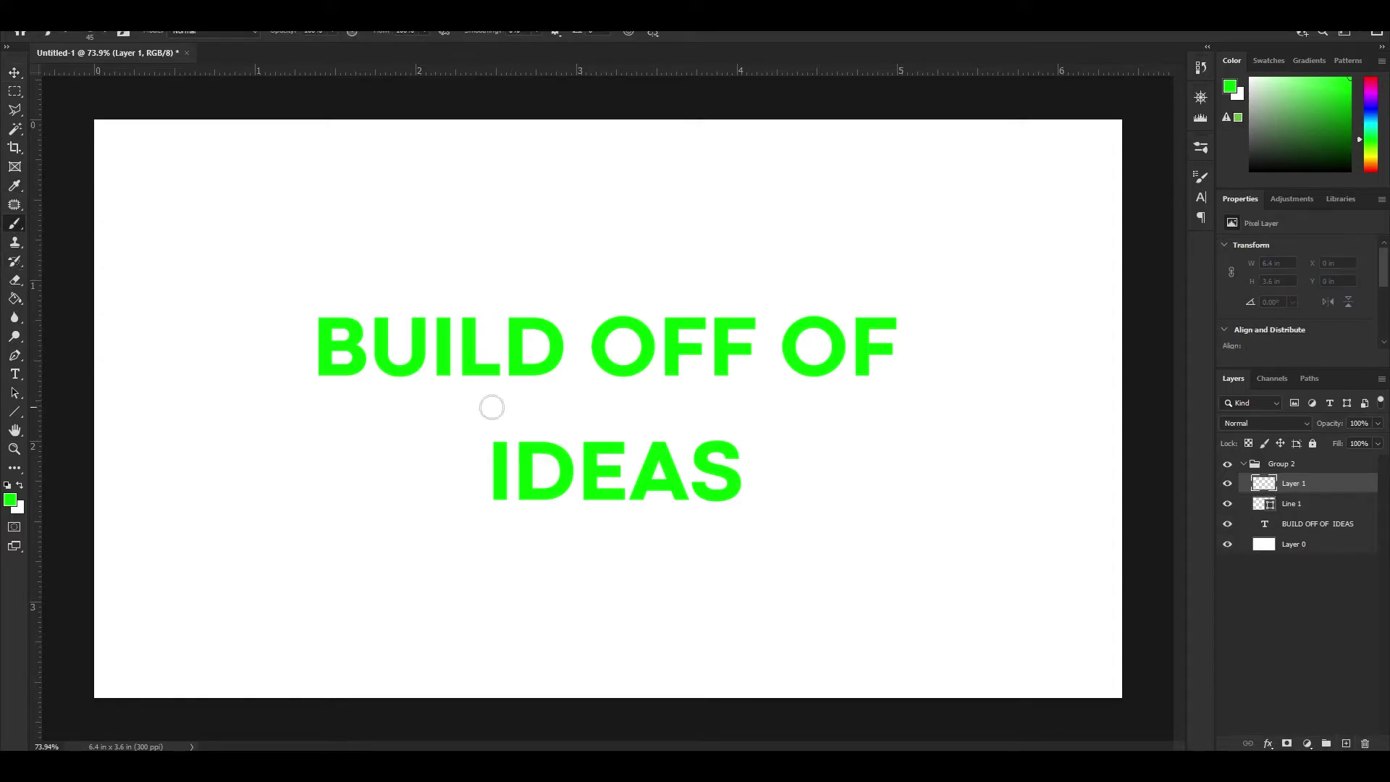
pyautogui.click(5, 504)
pyautogui.write('000000')
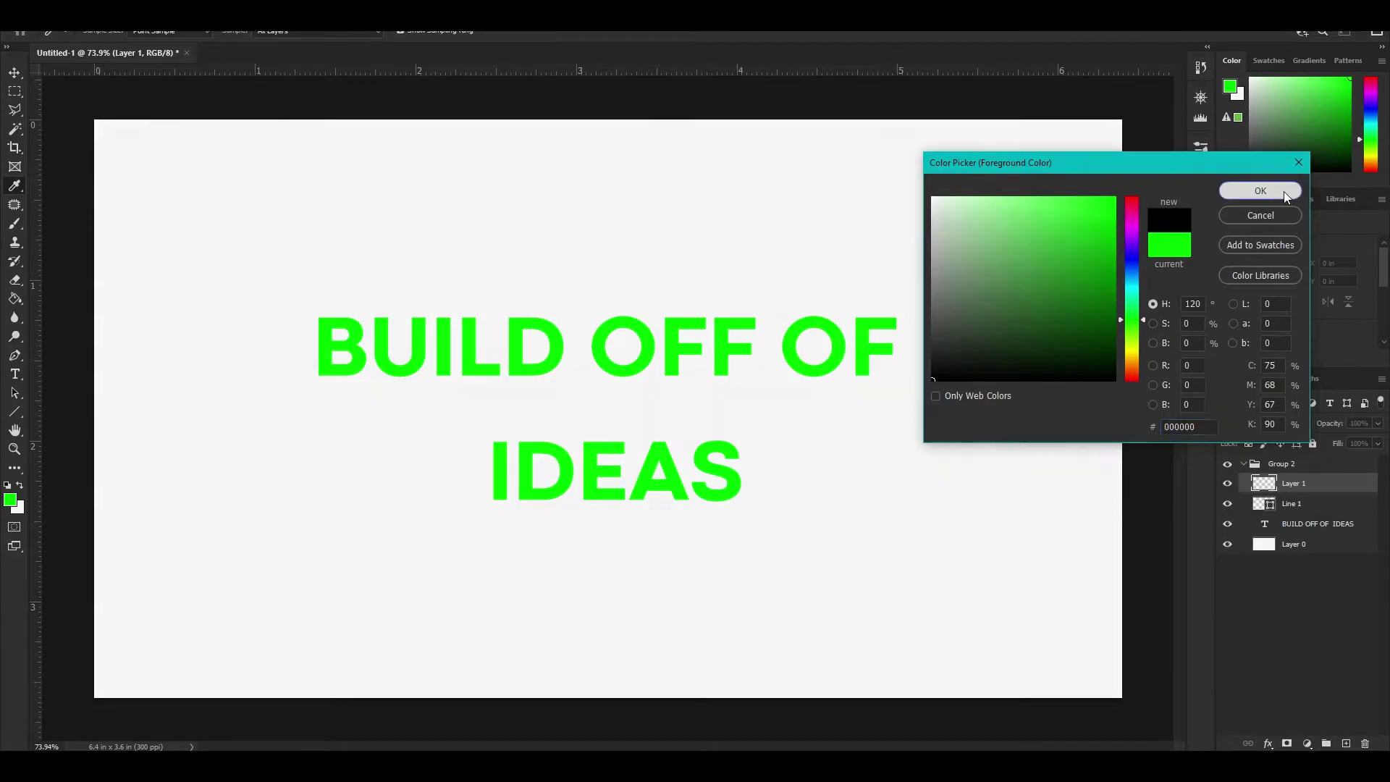
pyautogui.click(1284, 191)
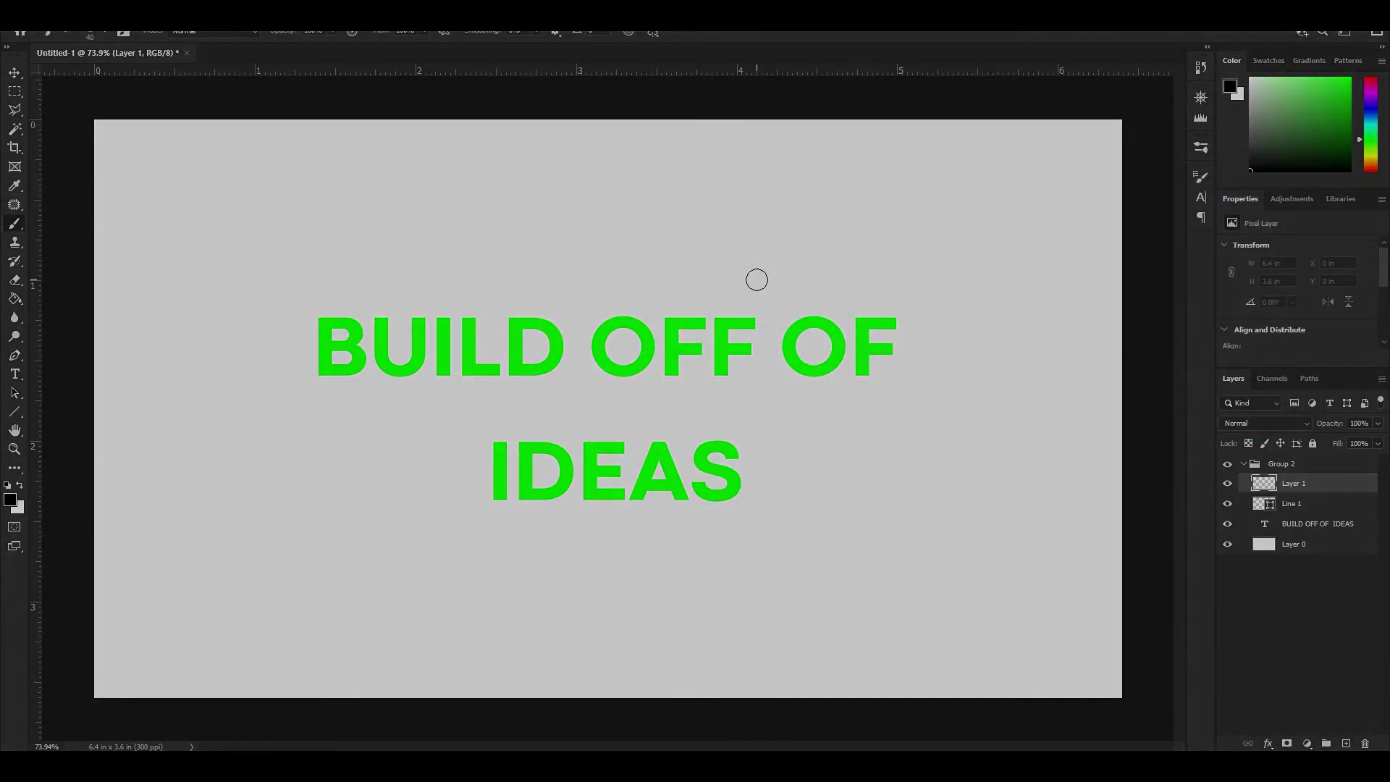
pyautogui.press('[')
pyautogui.press('[')
pyautogui.press('[')
pyautogui.press('[')
pyautogui.press('[')
pyautogui.press('[')
pyautogui.press('[')
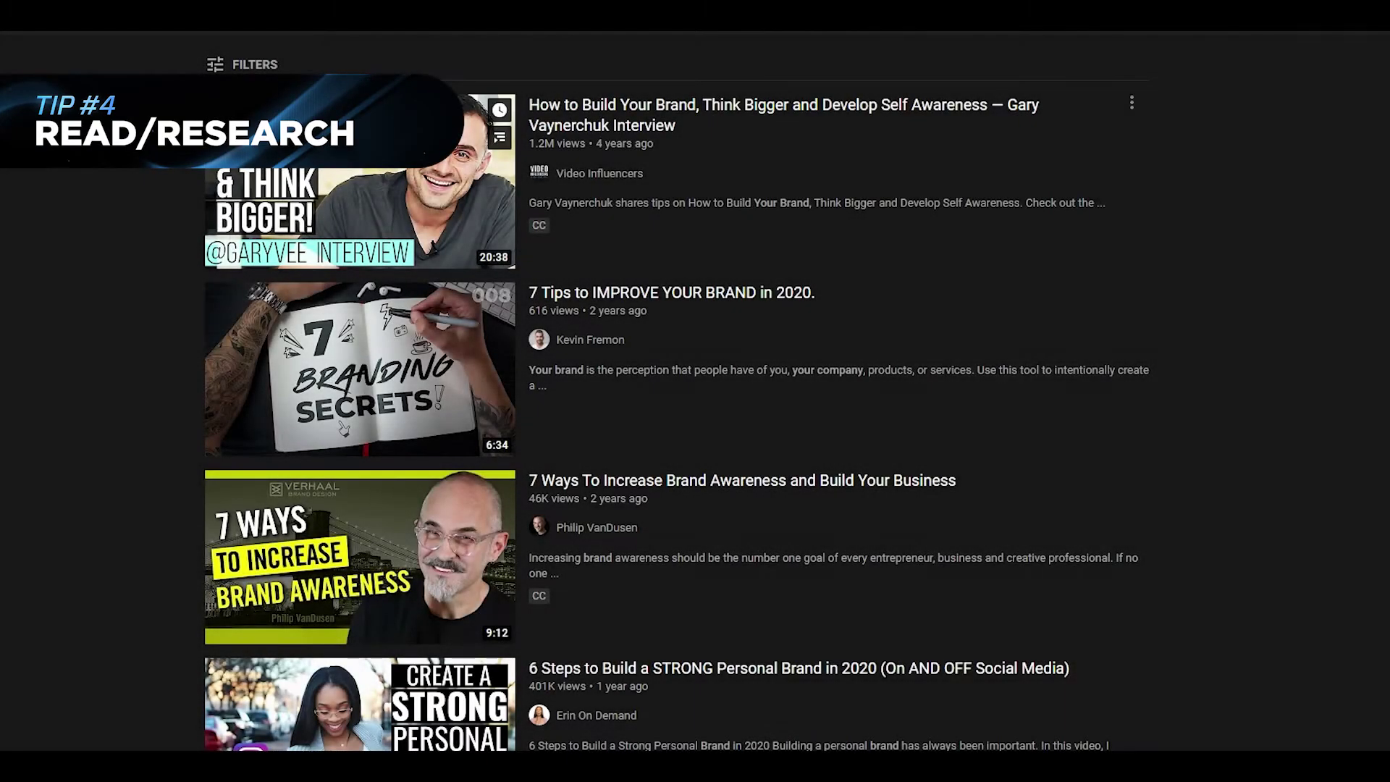
# Step: Switch to YouTube, open the "How to Build Your Brand, Think Bigger and Develop Self Awareness" interview and mute its playback
pyautogui.click(524, 174)
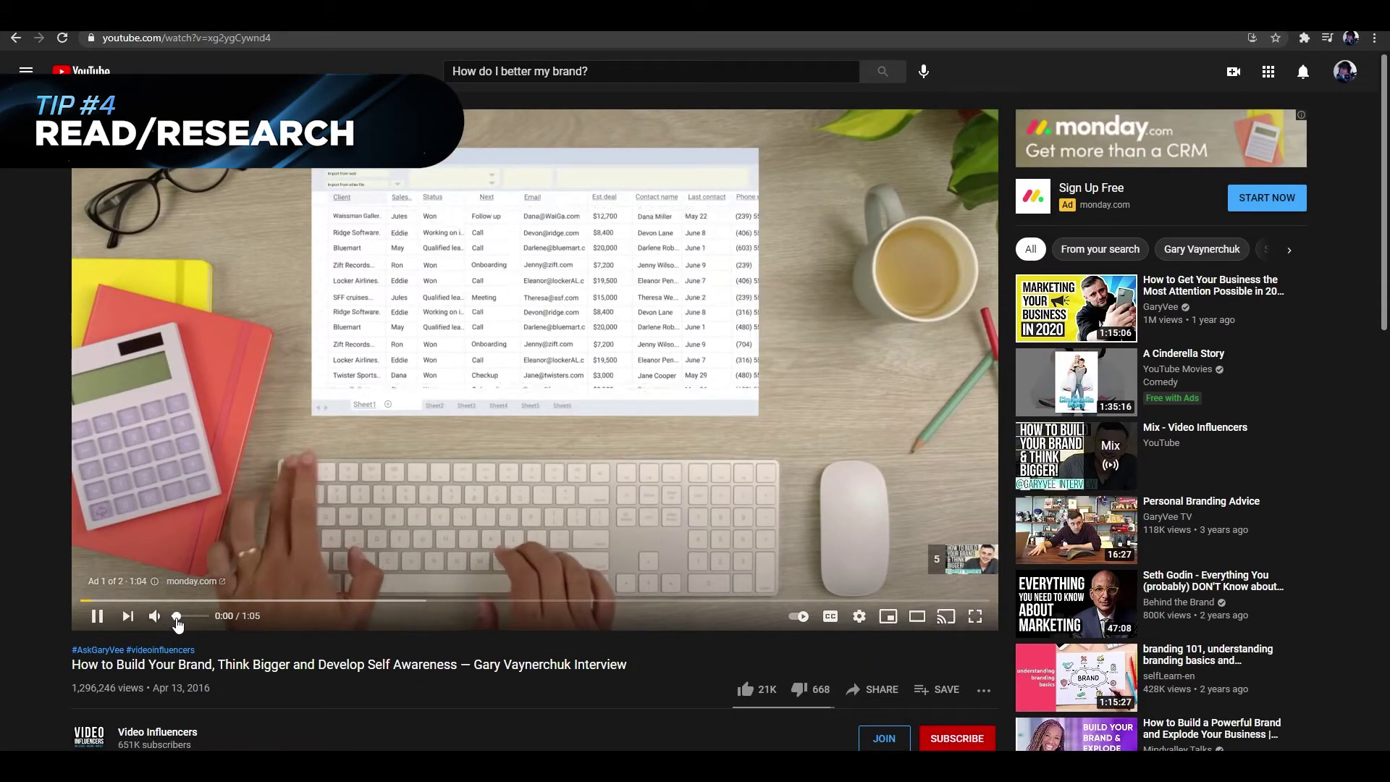
pyautogui.moveTo(176, 617); pyautogui.dragTo(171, 619)
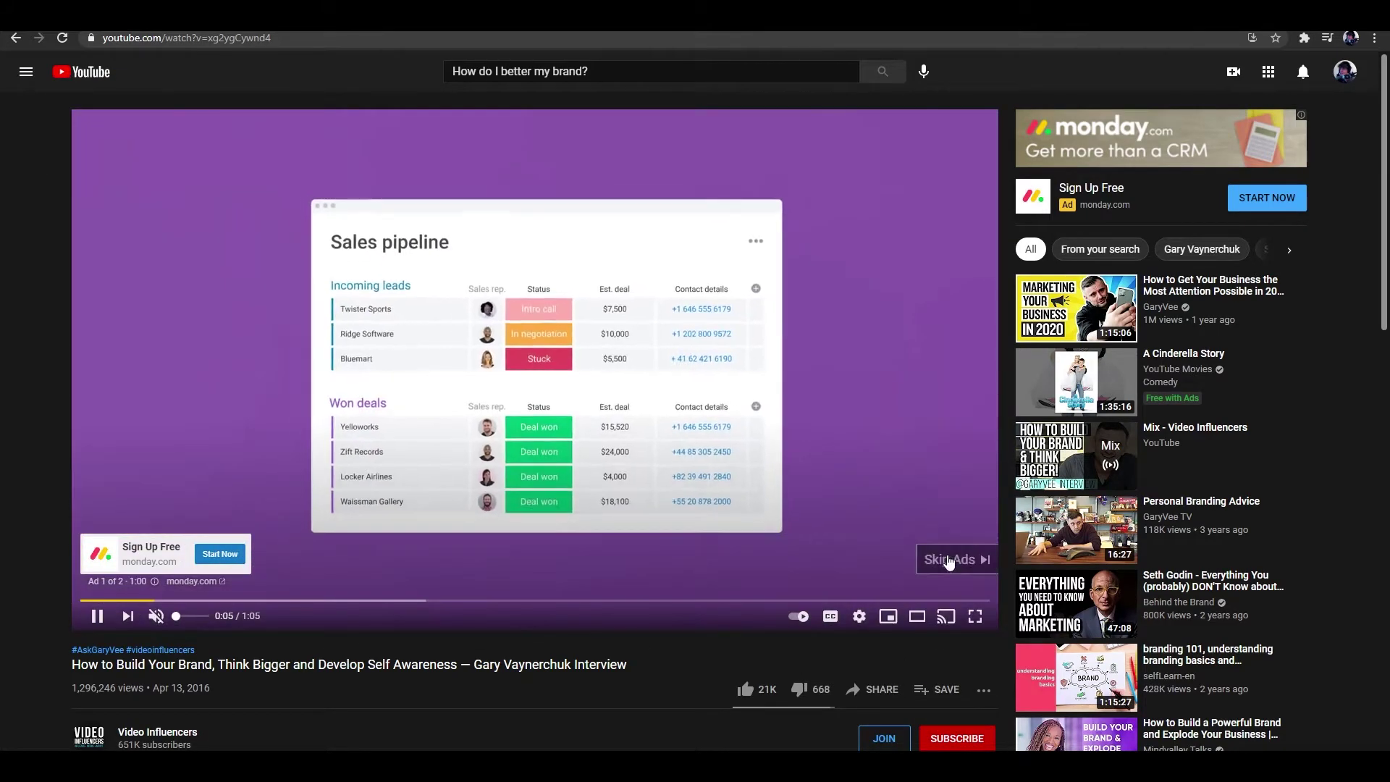
pyautogui.click(949, 561)
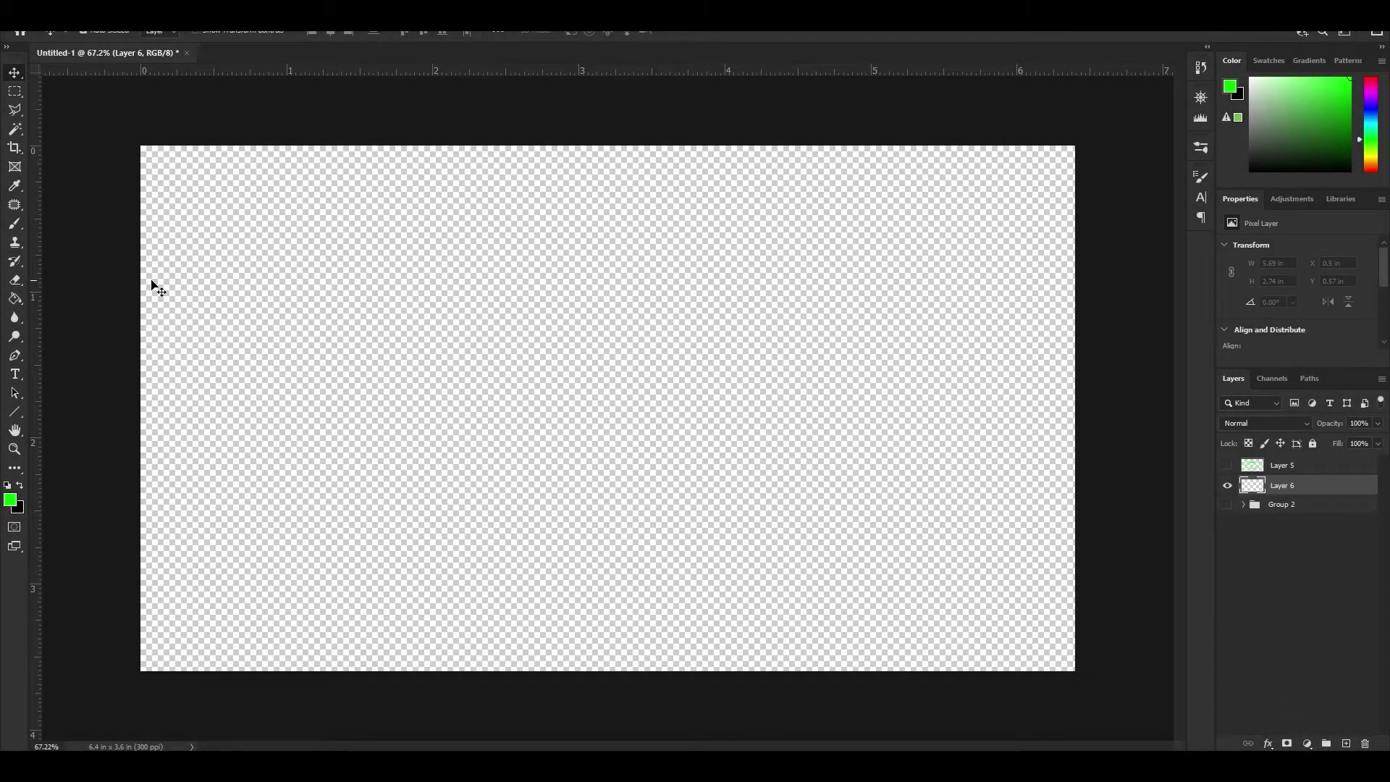
# Step: Add the green text "TAKING A BREAK" to the empty canvas in the Photoshop document
pyautogui.click(18, 376)
pyautogui.click(357, 328)
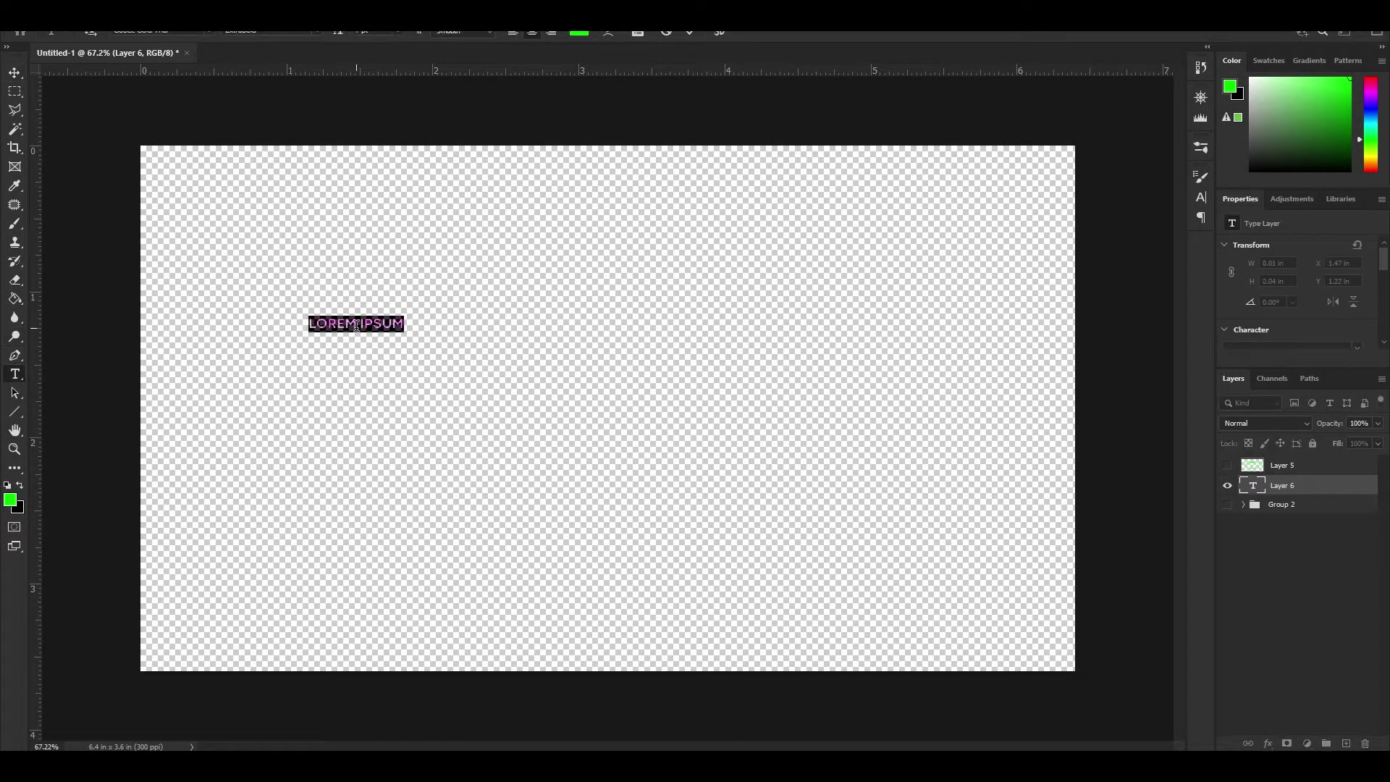
pyautogui.click(14, 71)
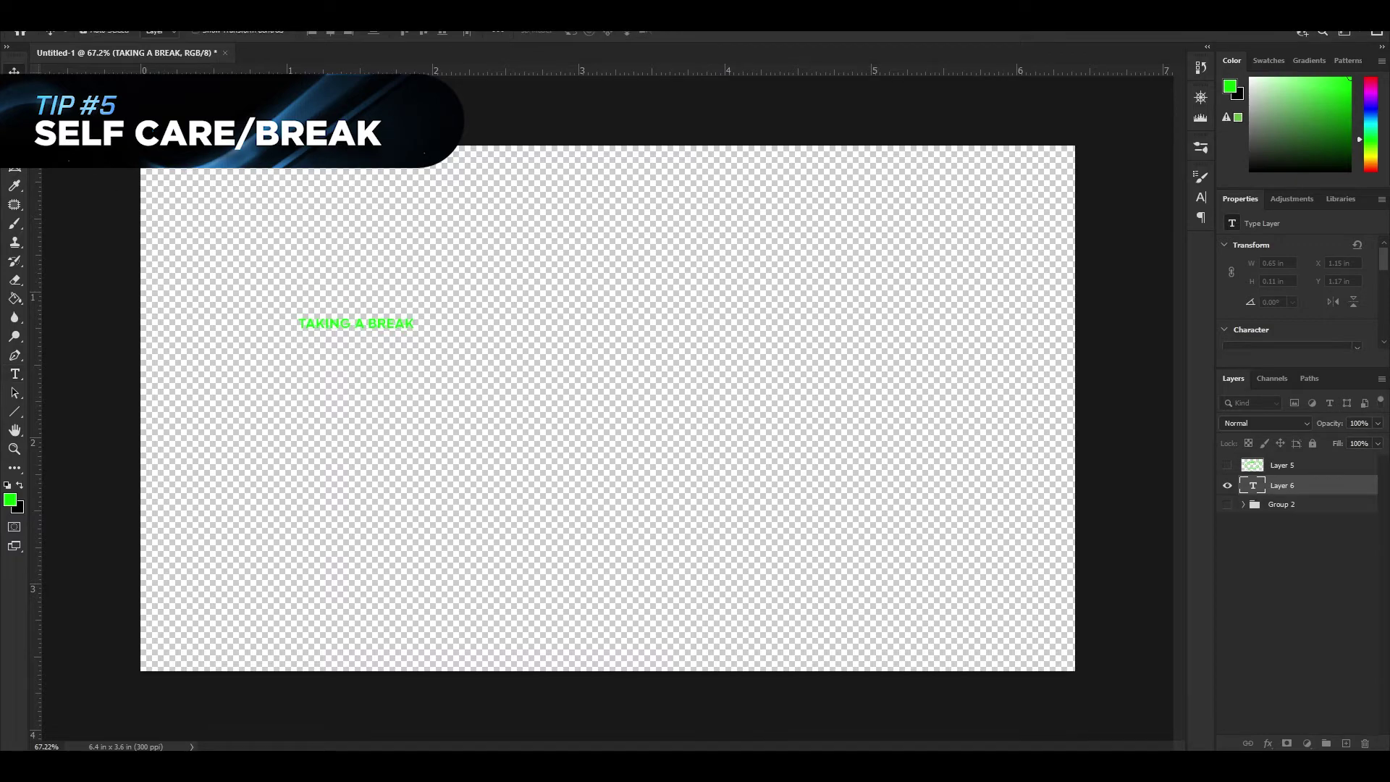
# Step: Enlarge the "TAKING A BREAK" text to about 4.24 by 0.58 in and centre it on the canvas
pyautogui.hotkey('ctrl', 't')
pyautogui.moveTo(415, 323); pyautogui.dragTo(916, 354)
pyautogui.click(716, 32)
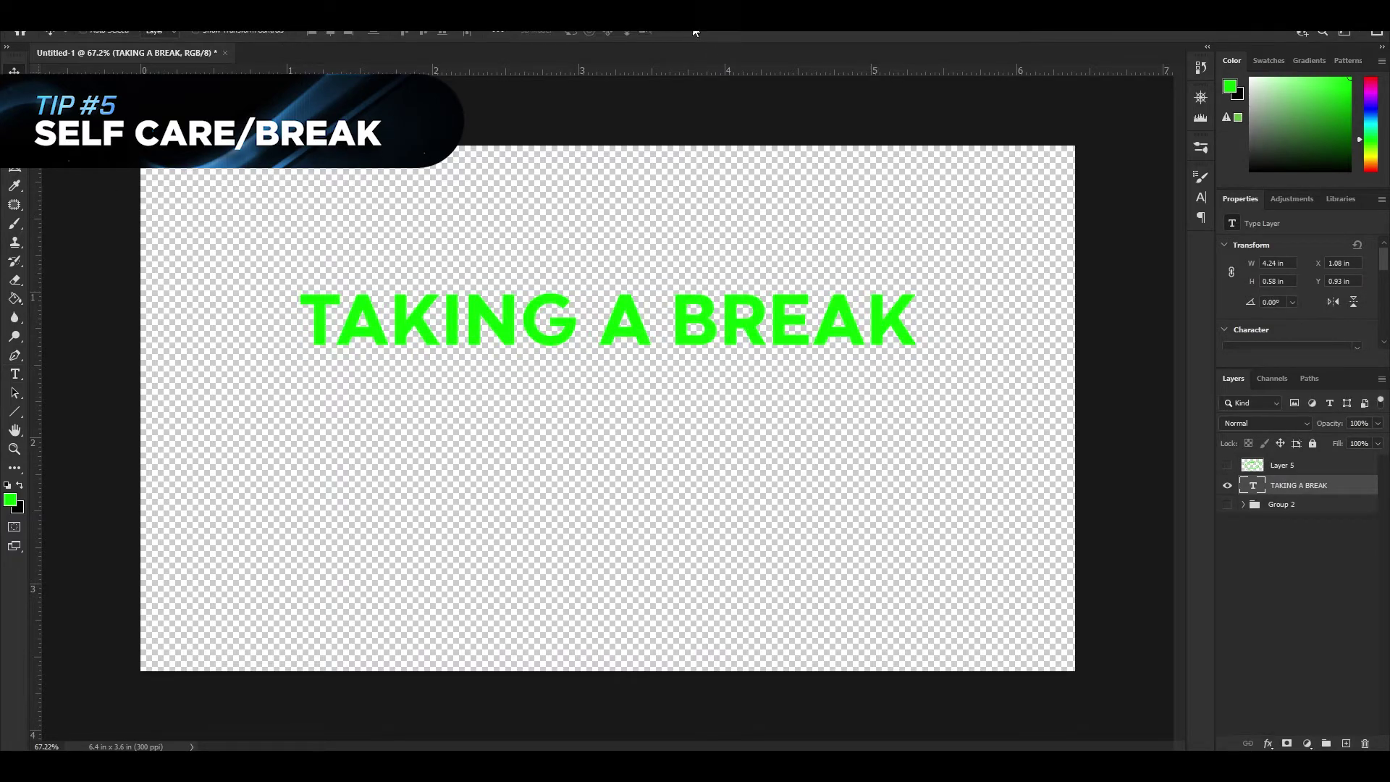
pyautogui.press('v')
pyautogui.hotkey('ctrl', 'a')
pyautogui.click(423, 32)
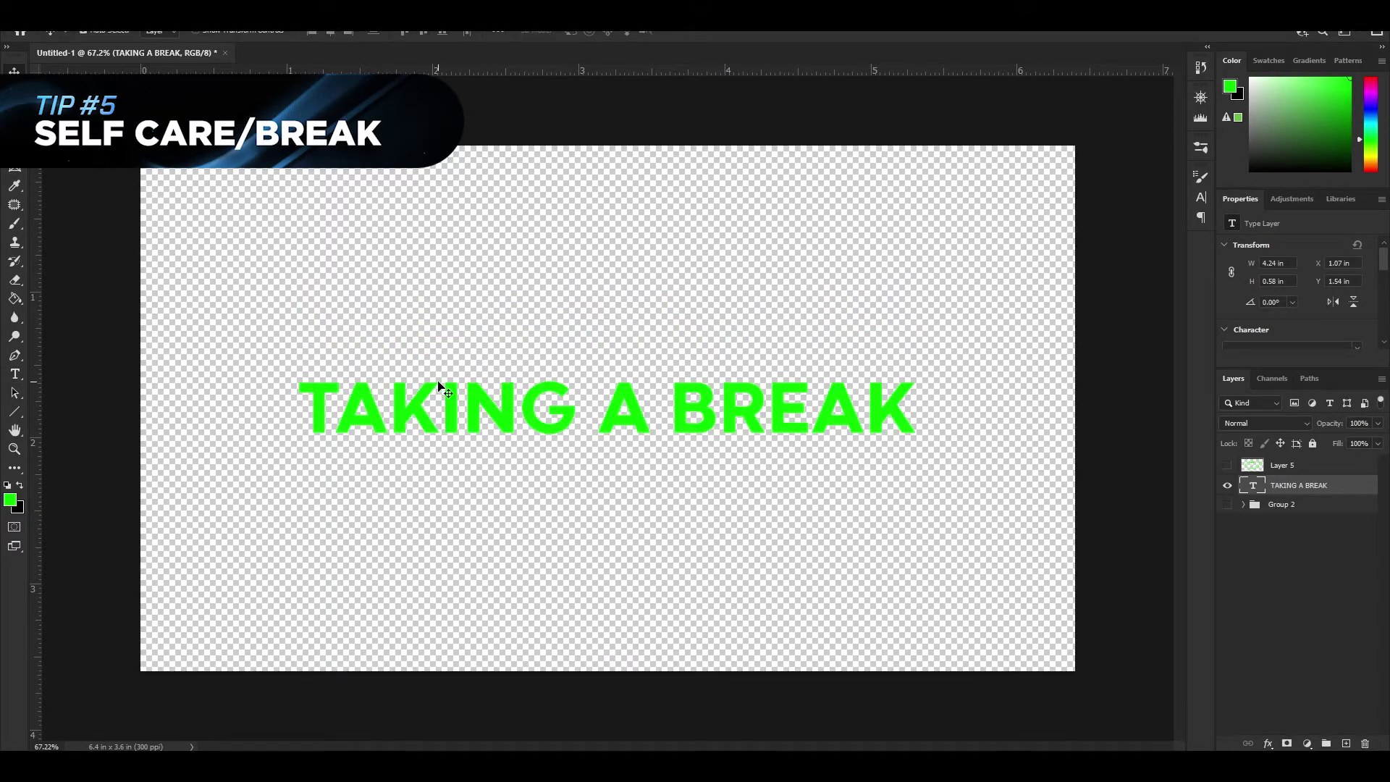
# Step: Set the colour of the "TAKING A BREAK" text to black
pyautogui.scroll(-3, 1280, 321)
pyautogui.click(1334, 335)
pyautogui.moveTo(1017, 362); pyautogui.dragTo(932, 380)
pyautogui.click(1238, 191)
# Step: Create a new layer beneath the text and fill it with a magenta-to-orange gradient across the canvas width
pyautogui.click(1308, 509)
pyautogui.hotkey('ctrl', 'shift', 'alt', 'n')
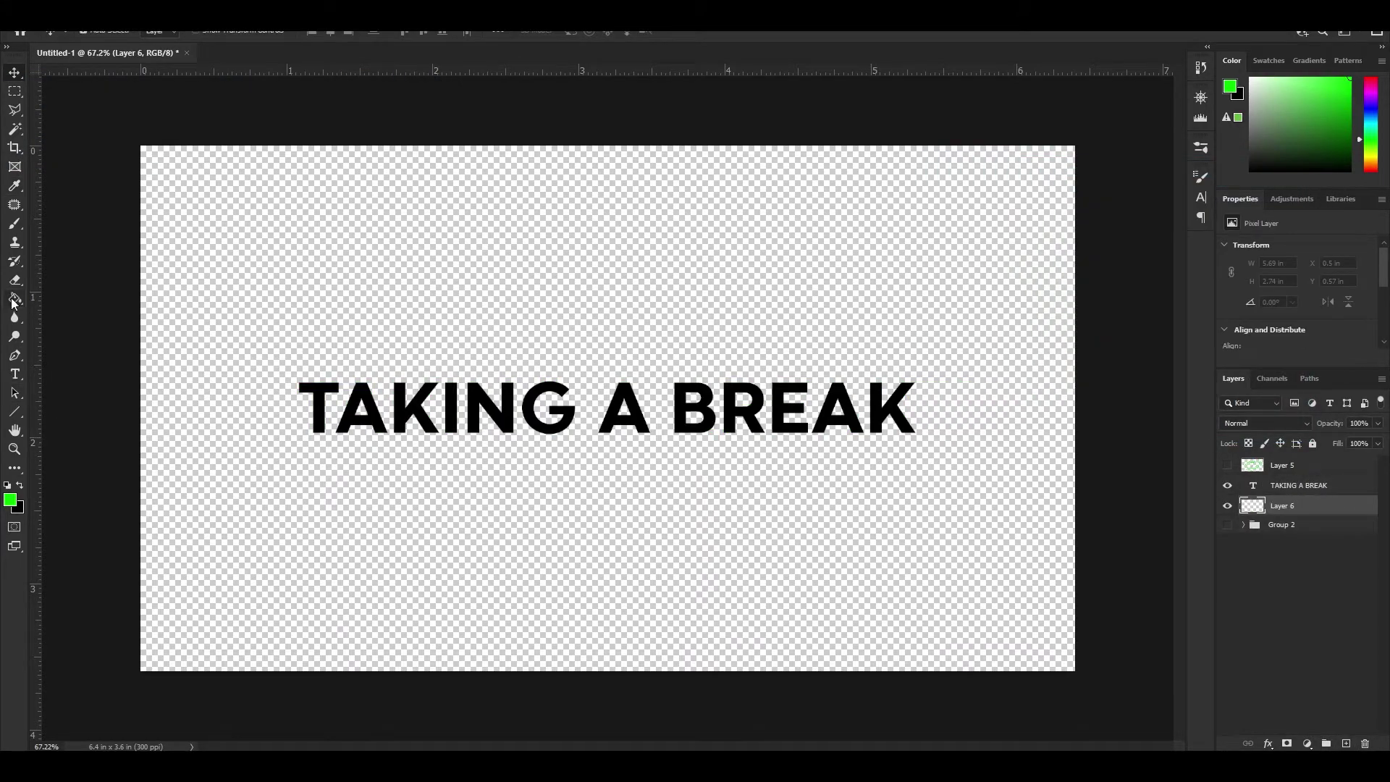
pyautogui.rightClick(15, 298)
pyautogui.click(80, 298)
pyautogui.moveTo(115, 367); pyautogui.dragTo(1152, 385)
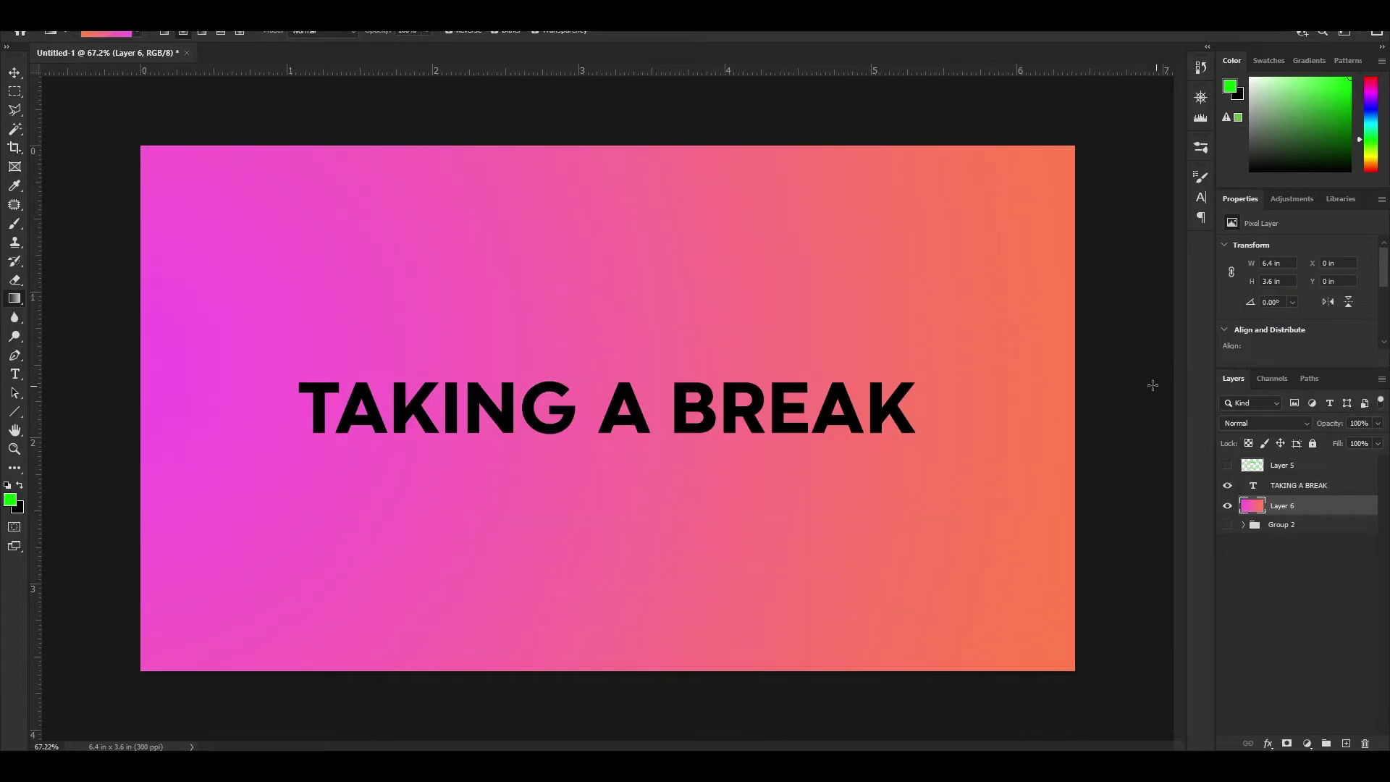
# Step: Try a lower fill on the "TAKING A BREAK" layer with Normal blending, and return the fill to 100%
pyautogui.click(16, 73)
pyautogui.click(501, 418)
pyautogui.scroll(1, 500, 418)
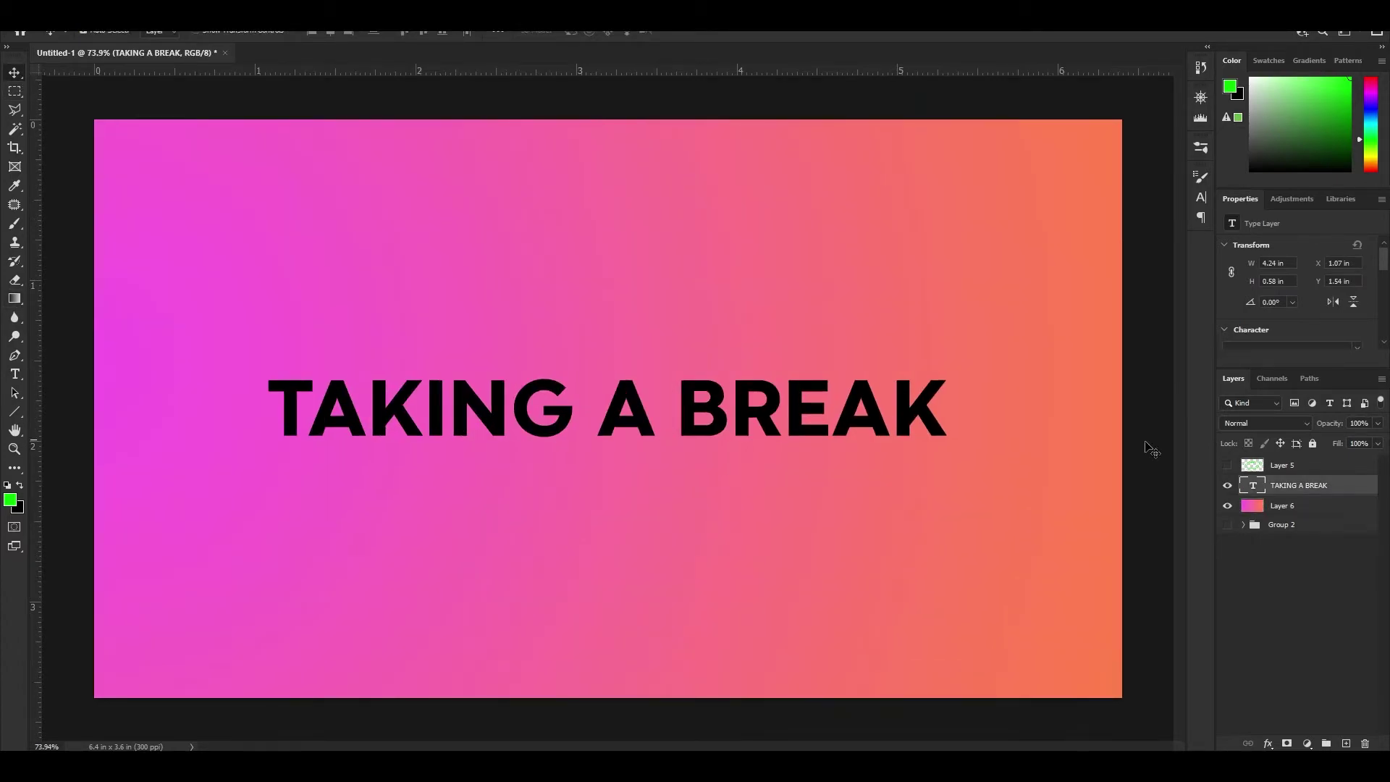
pyautogui.click(1264, 423)
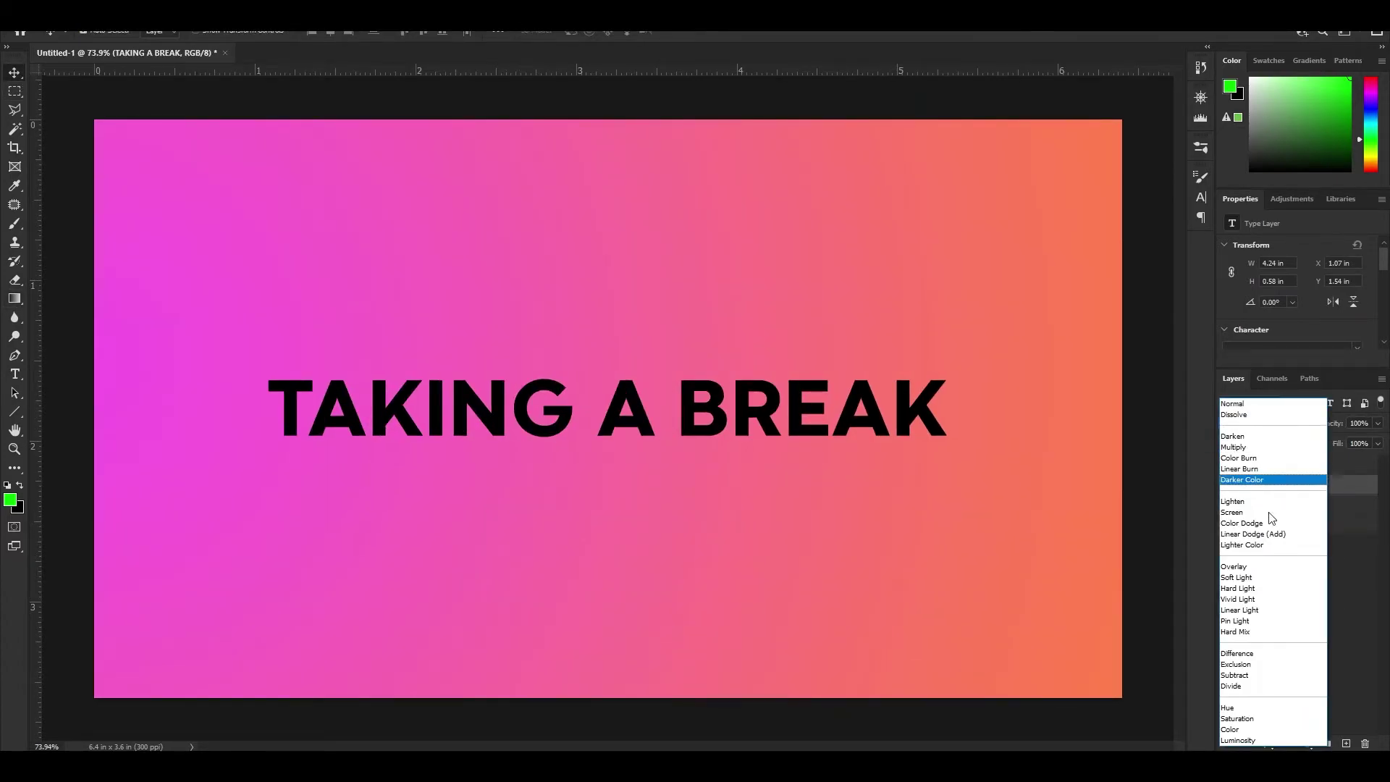
pyautogui.click(1252, 404)
pyautogui.moveTo(1352, 465); pyautogui.dragTo(1378, 462)
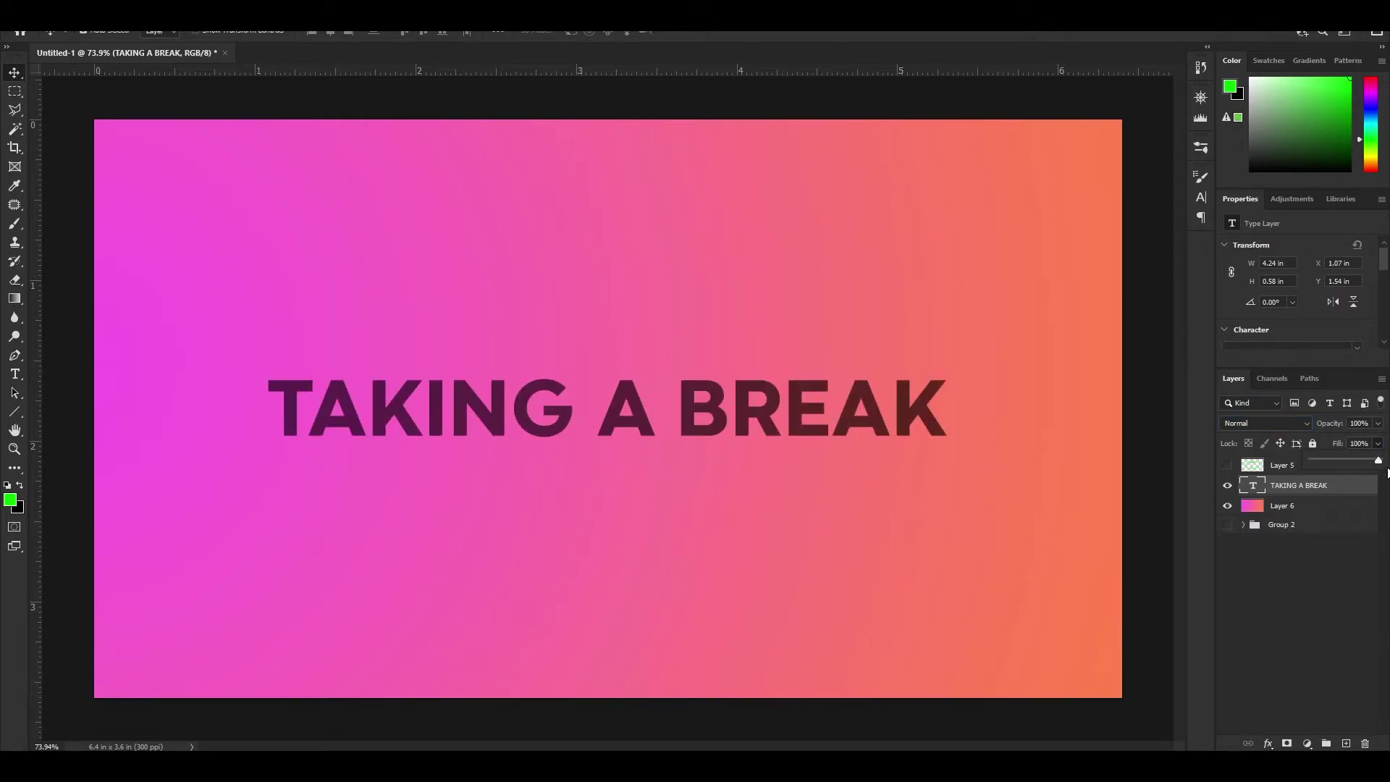
# Step: Add an Inner Shadow effect to the "TAKING A BREAK" text layer and apply the layer style
pyautogui.doubleClick(1349, 485)
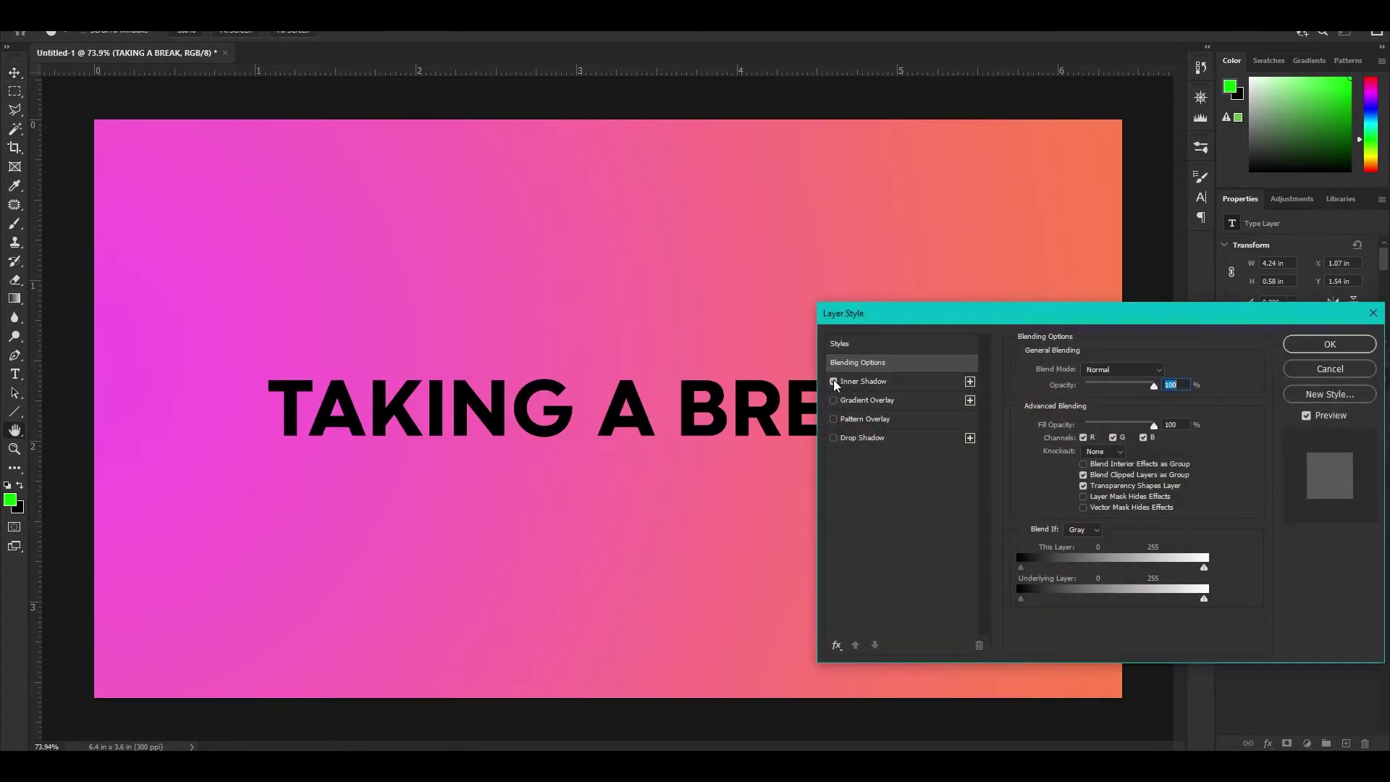
pyautogui.click(834, 382)
pyautogui.click(1330, 344)
# Step: Try a near-black colour with a slight red tint on the "TAKING A BREAK" text
pyautogui.click(1340, 293)
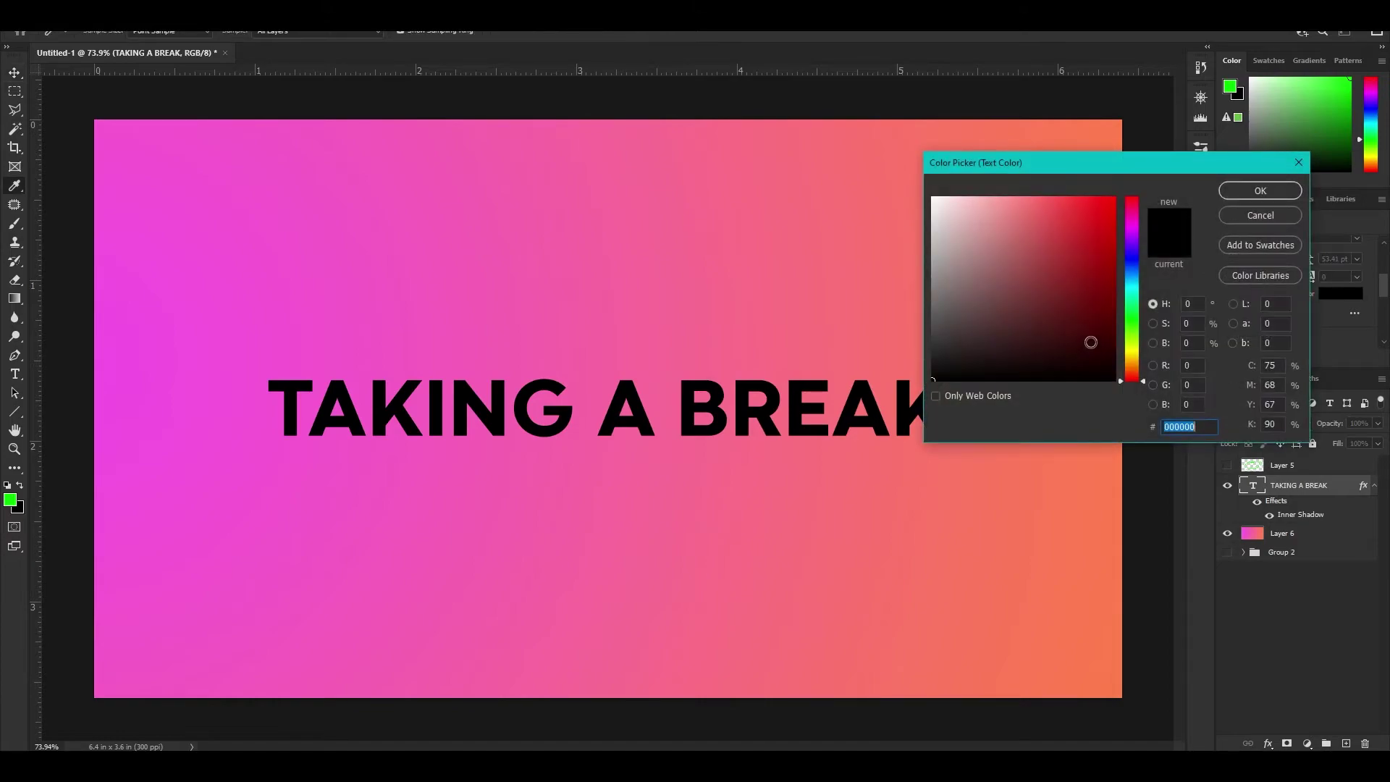
pyautogui.click(1023, 366)
pyautogui.click(1243, 192)
pyautogui.moveTo(684, 416); pyautogui.dragTo(1195, 498)
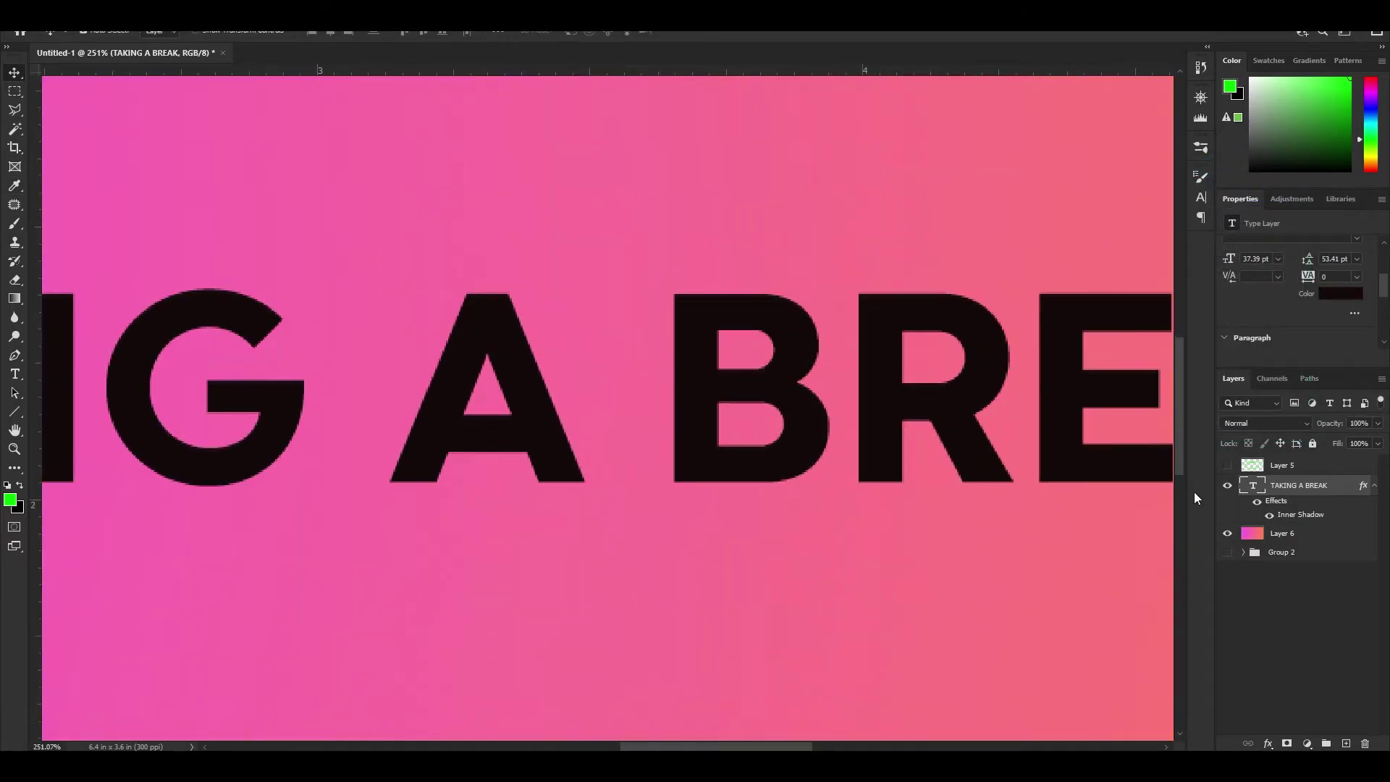
# Step: Set the text's Inner Shadow to black in Normal blend mode with an 18 px size and 100% opacity, and apply it
pyautogui.doubleClick(1350, 492)
pyautogui.click(868, 382)
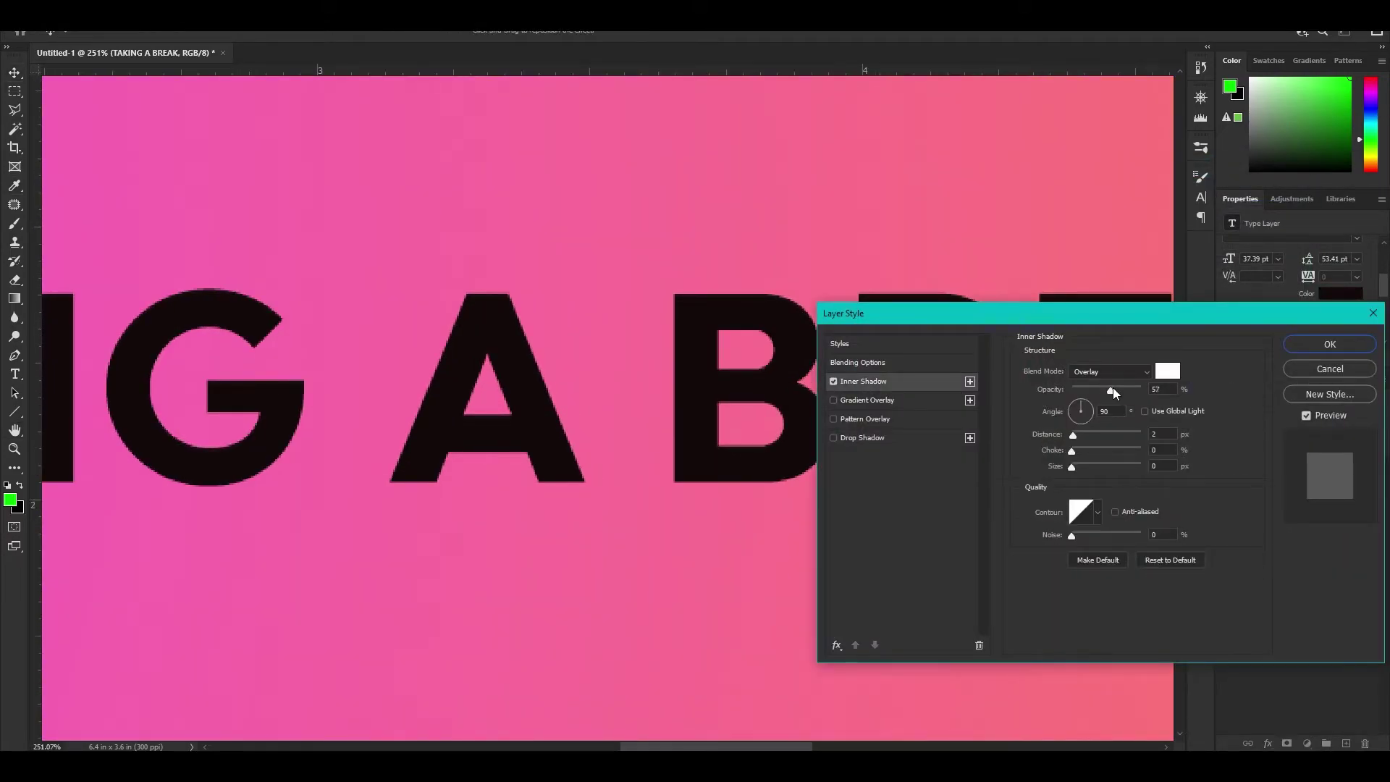
pyautogui.click(1107, 371)
pyautogui.click(1104, 375)
pyautogui.moveTo(1071, 467); pyautogui.dragTo(1083, 470)
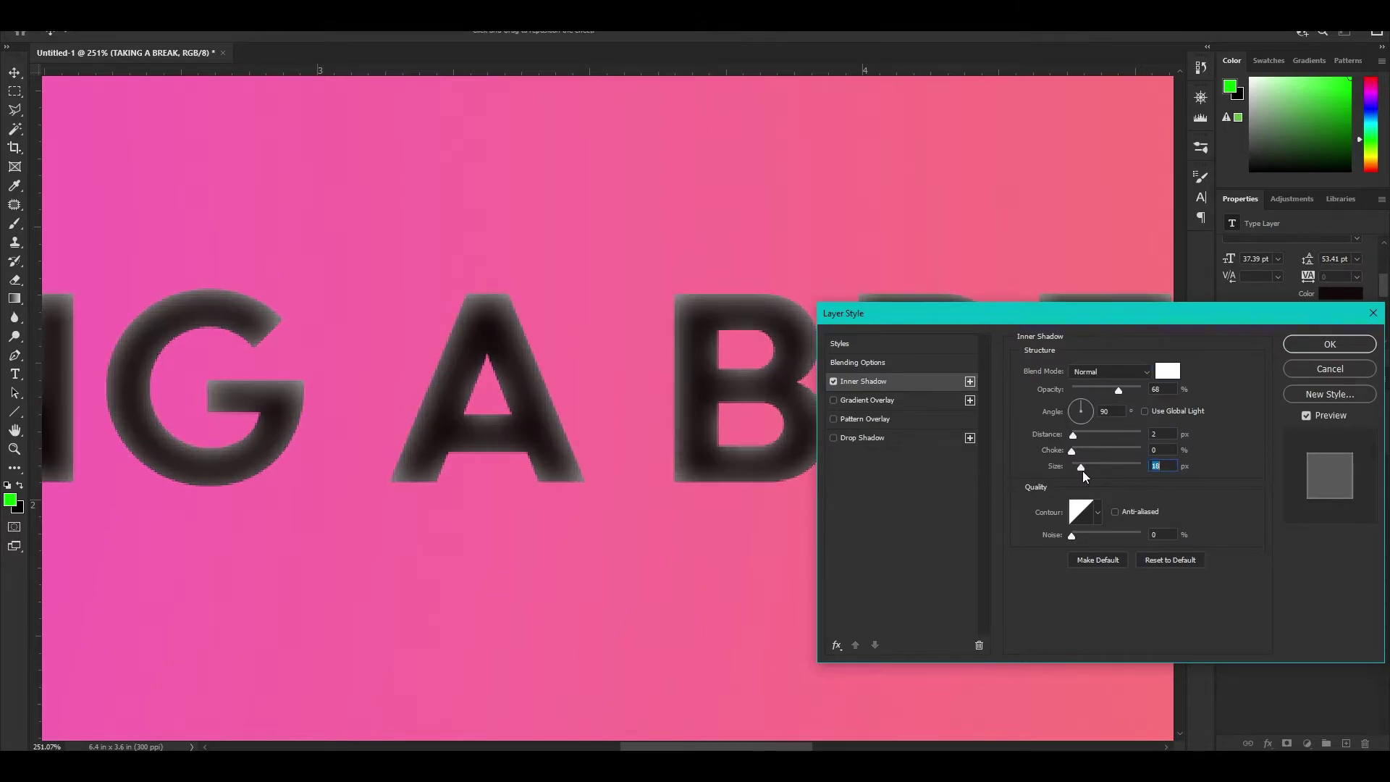
pyautogui.click(1166, 371)
pyautogui.moveTo(1014, 333); pyautogui.dragTo(864, 490)
pyautogui.click(1260, 191)
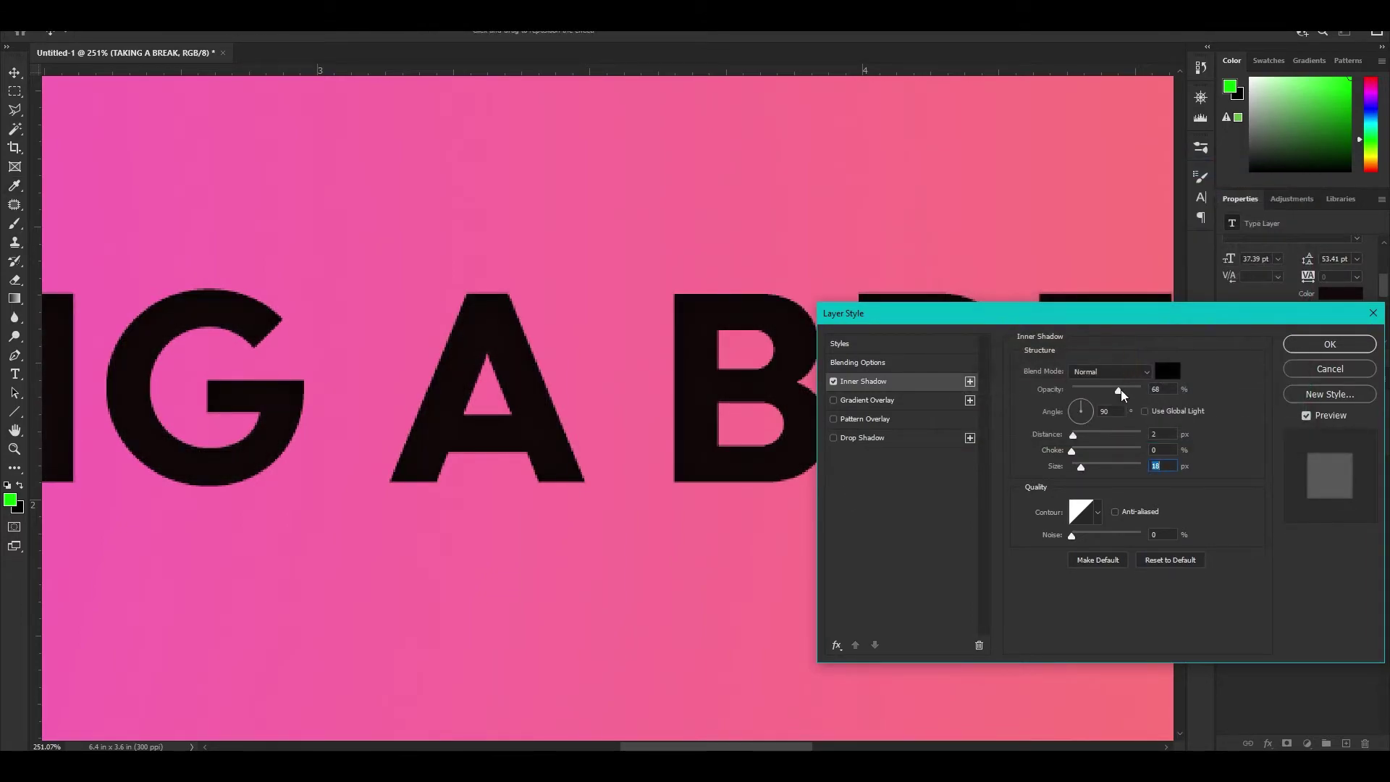
pyautogui.click(1301, 349)
# Step: Try a dark red colour on the "TAKING A BREAK" text
pyautogui.click(1340, 293)
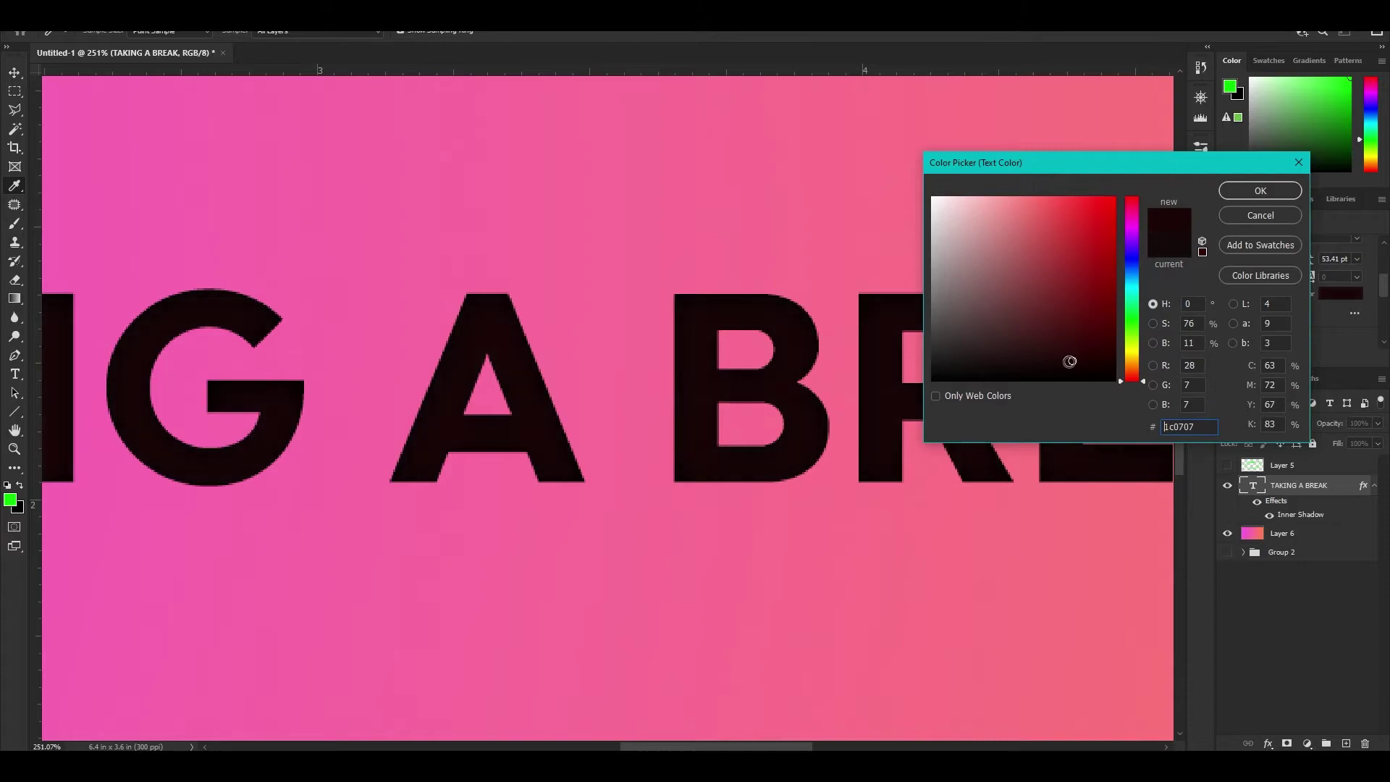
pyautogui.moveTo(1070, 361)
pyautogui.mouseDown()
pyautogui.moveTo(1063, 312)
pyautogui.moveTo(1071, 341)
pyautogui.mouseUp()
pyautogui.click(1260, 190)
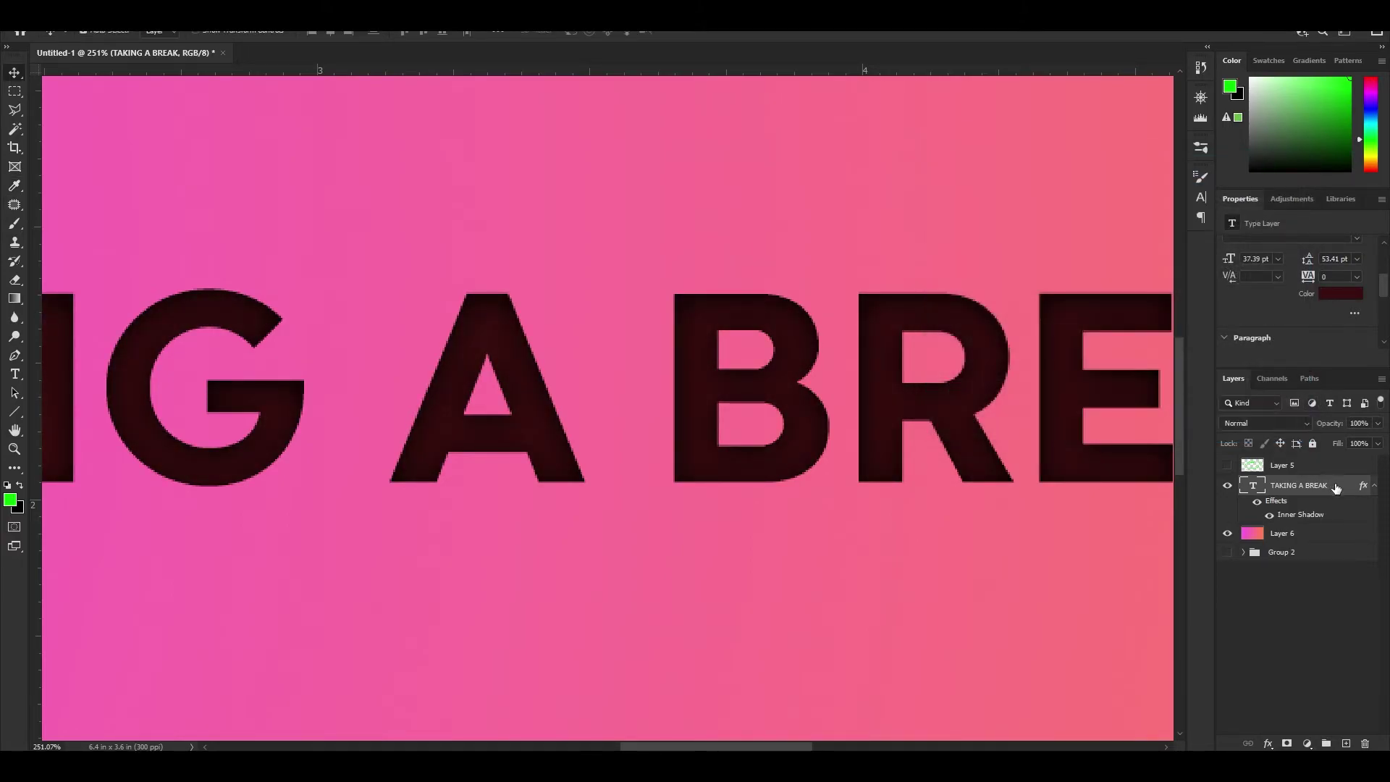
# Step: Set the text's Inner Shadow distance to 21 px and size to 27 px, and apply the layer style
pyautogui.doubleClick(1340, 492)
pyautogui.click(864, 381)
pyautogui.moveTo(1074, 435); pyautogui.dragTo(1089, 473)
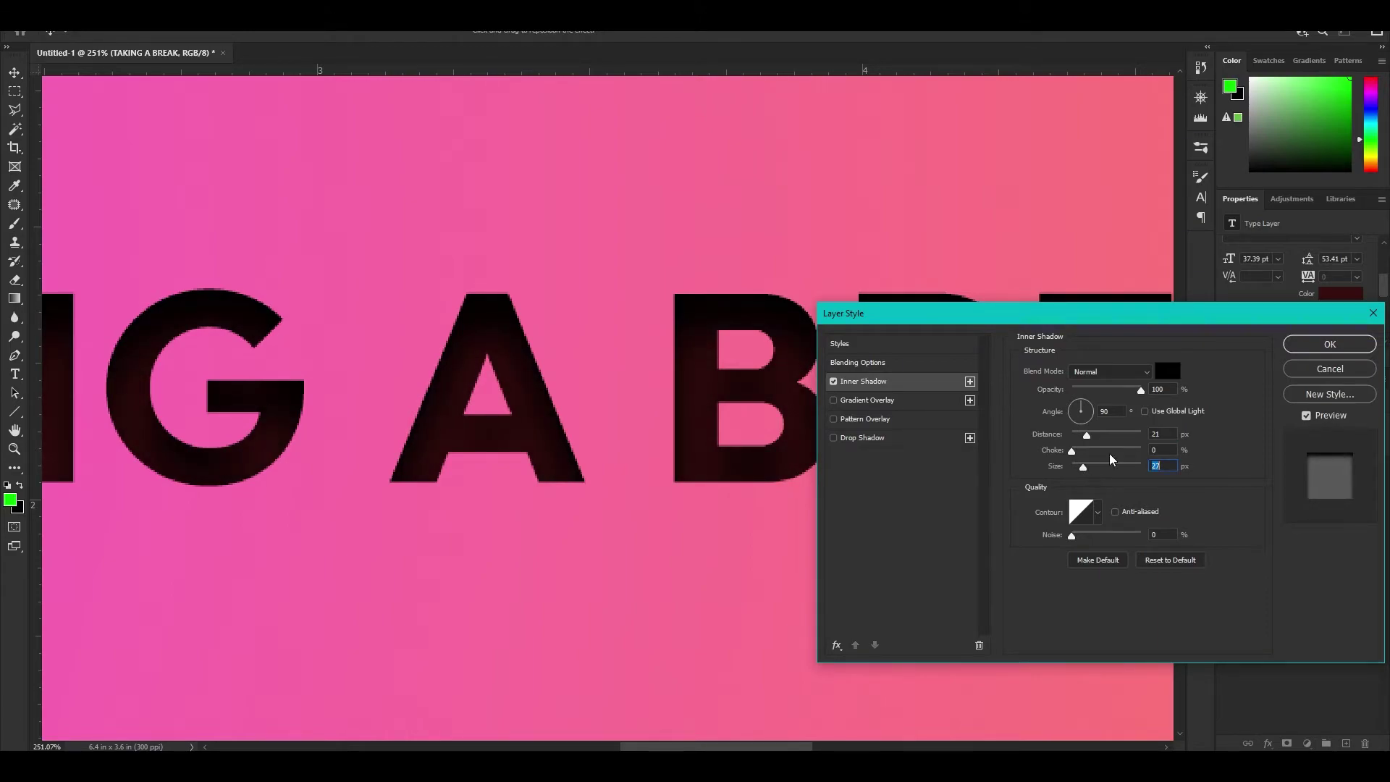
pyautogui.click(1324, 350)
# Step: Change the "TAKING A BREAK" text colour to a very dark navy blue
pyautogui.moveTo(1128, 347); pyautogui.dragTo(1128, 270)
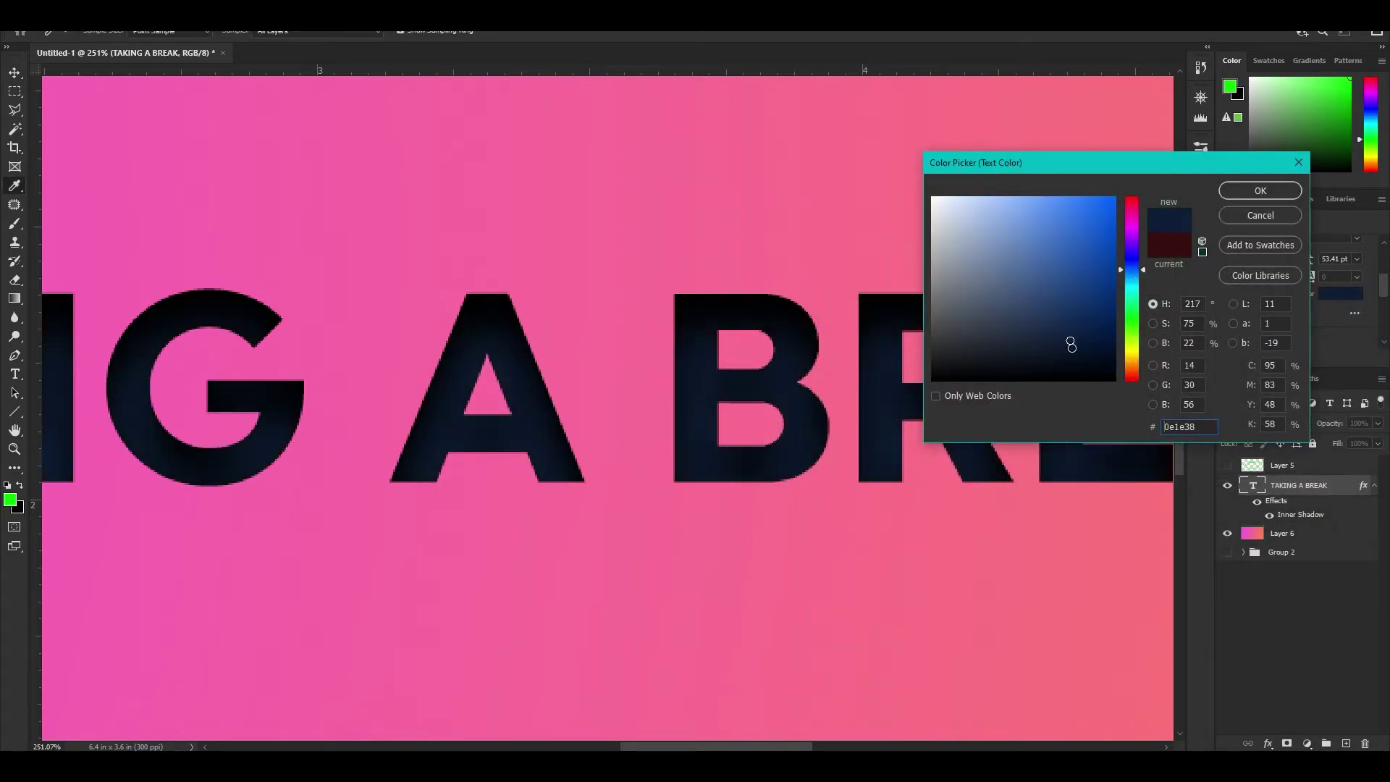
pyautogui.click(1068, 369)
pyautogui.click(1223, 194)
pyautogui.scroll(-12, 652, 430)
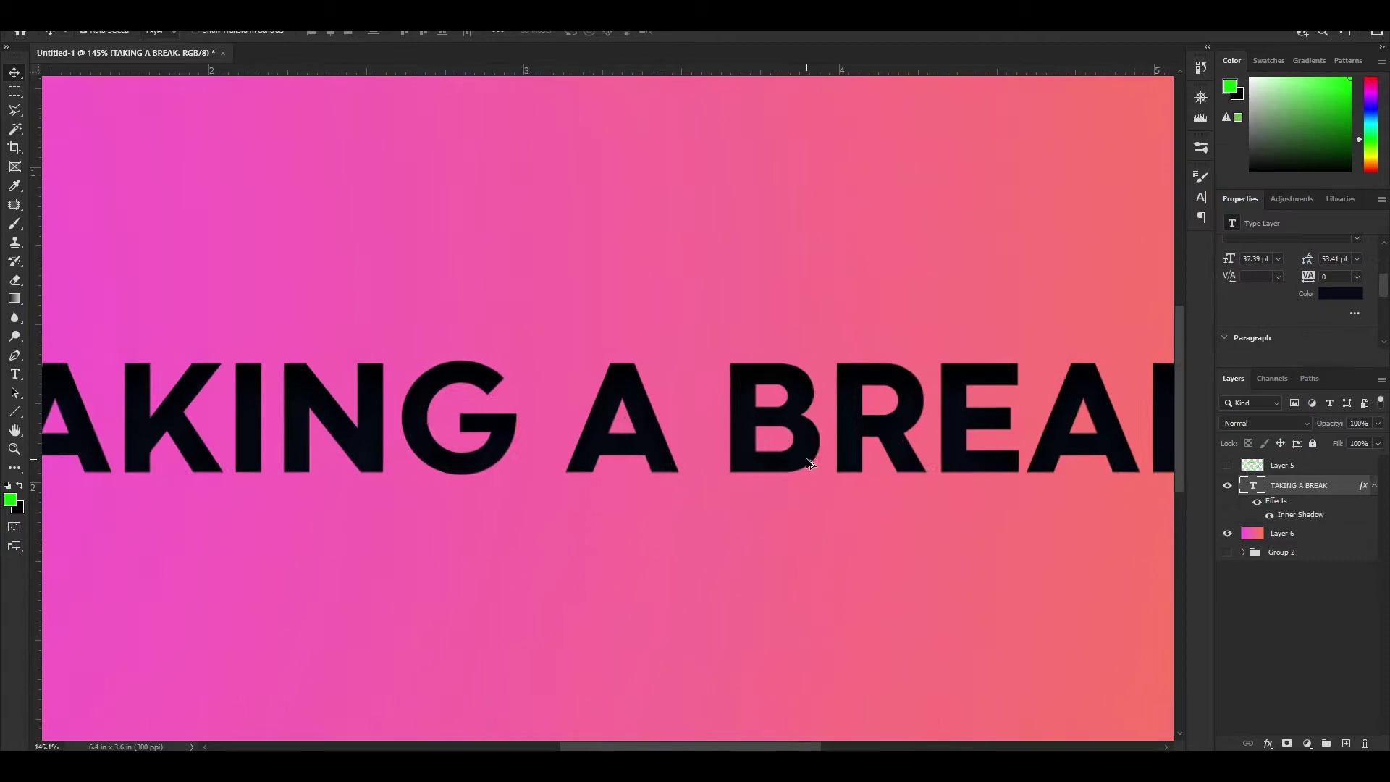
pyautogui.scroll(1, 652, 430)
# Step: Add a white Drop Shadow to the "TAKING A BREAK" text with a 90° angle and a 5 px distance
pyautogui.doubleClick(1340, 494)
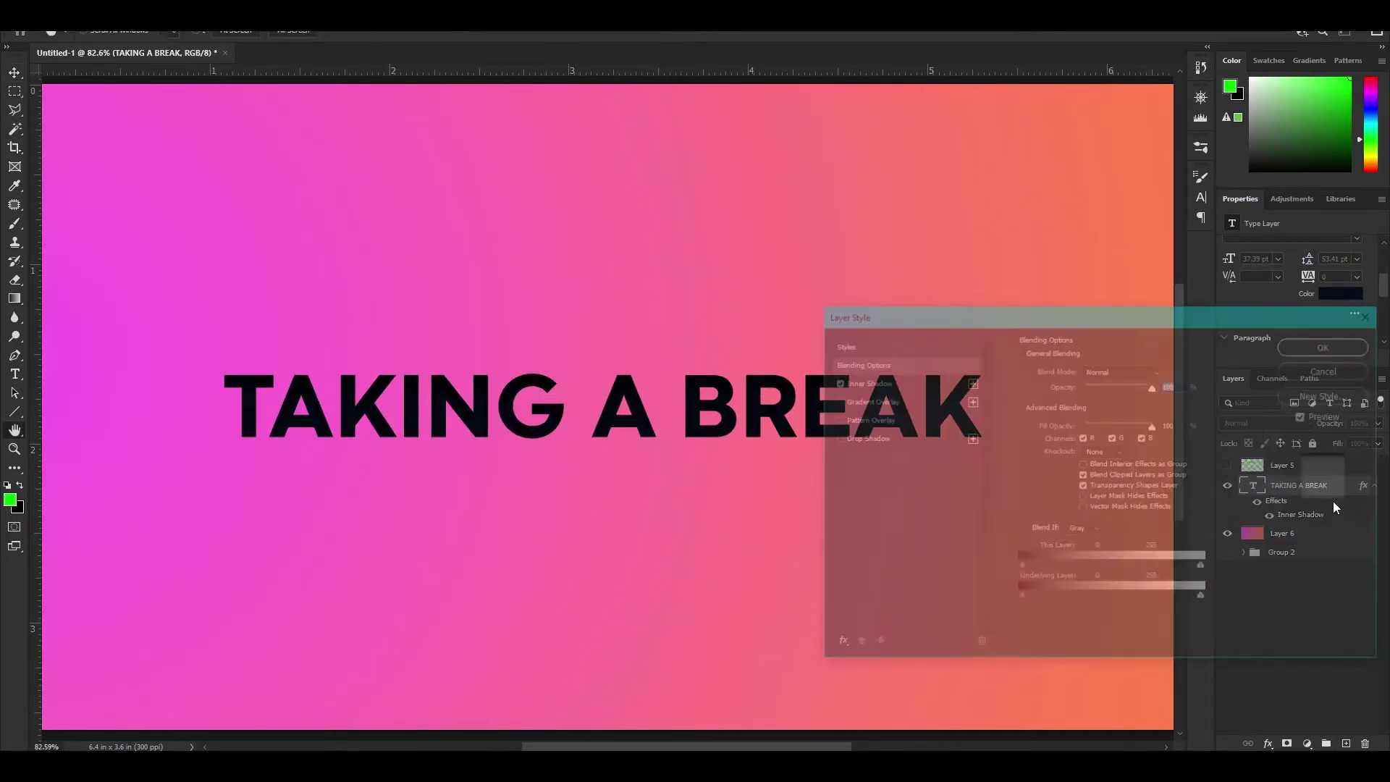
pyautogui.click(862, 437)
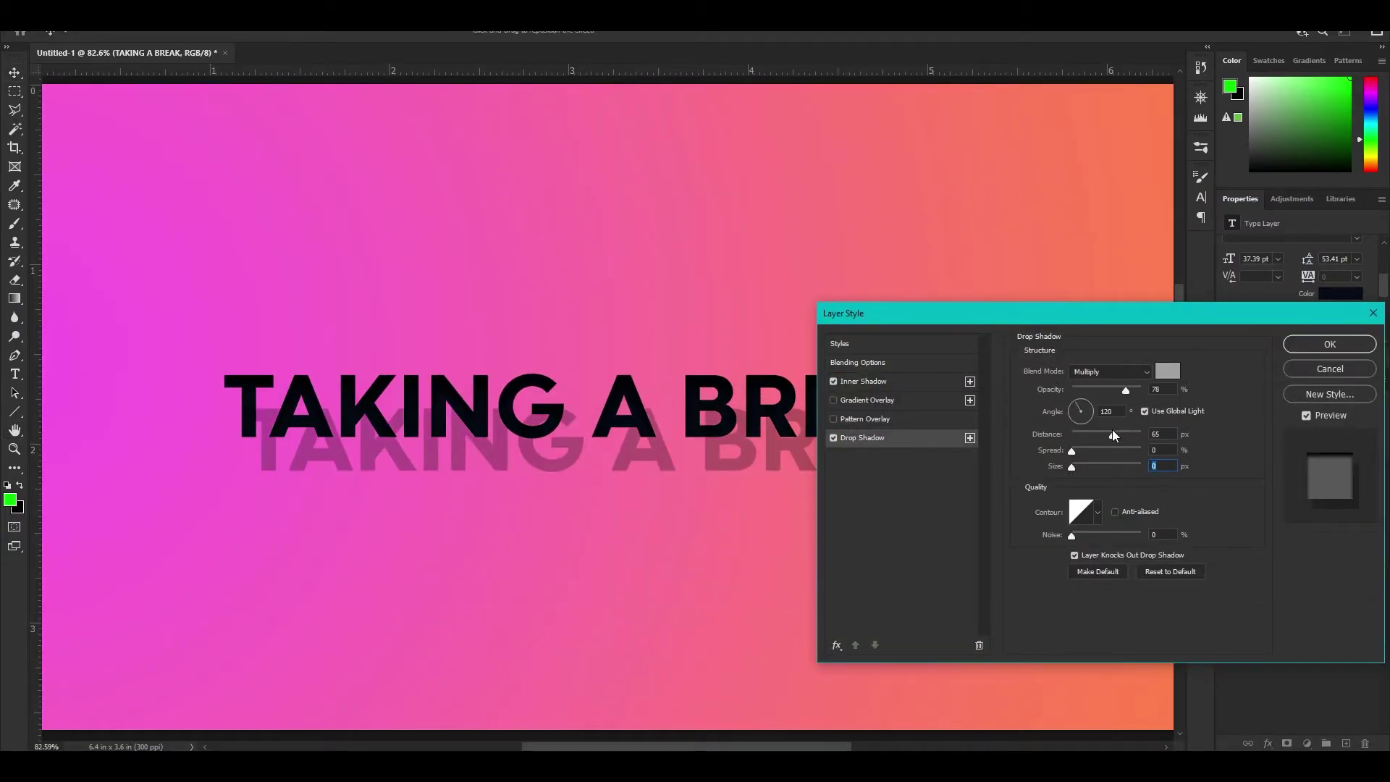
pyautogui.moveTo(1078, 419); pyautogui.dragTo(1079, 418)
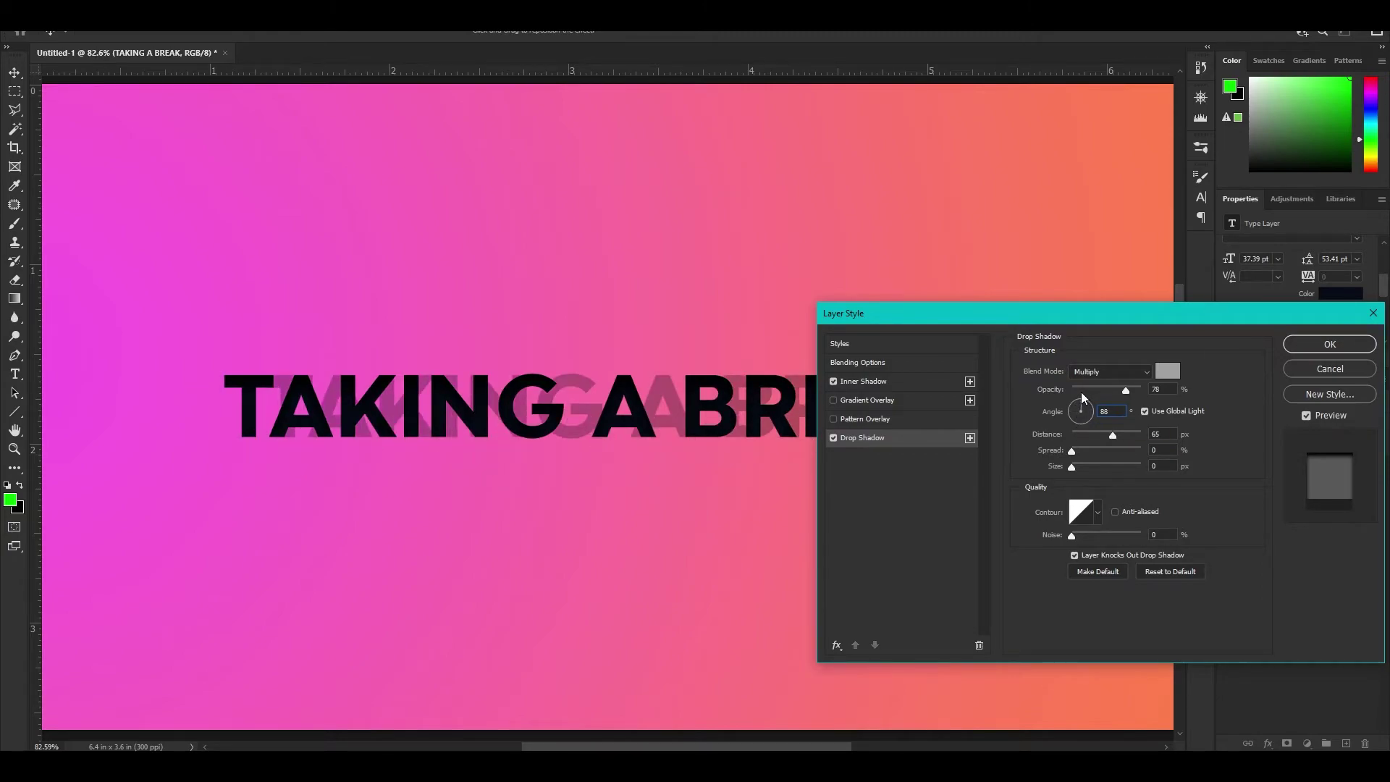
pyautogui.click(1082, 397)
pyautogui.moveTo(1112, 434); pyautogui.dragTo(1076, 436)
pyautogui.click(1172, 371)
pyautogui.click(932, 196)
pyautogui.click(1258, 190)
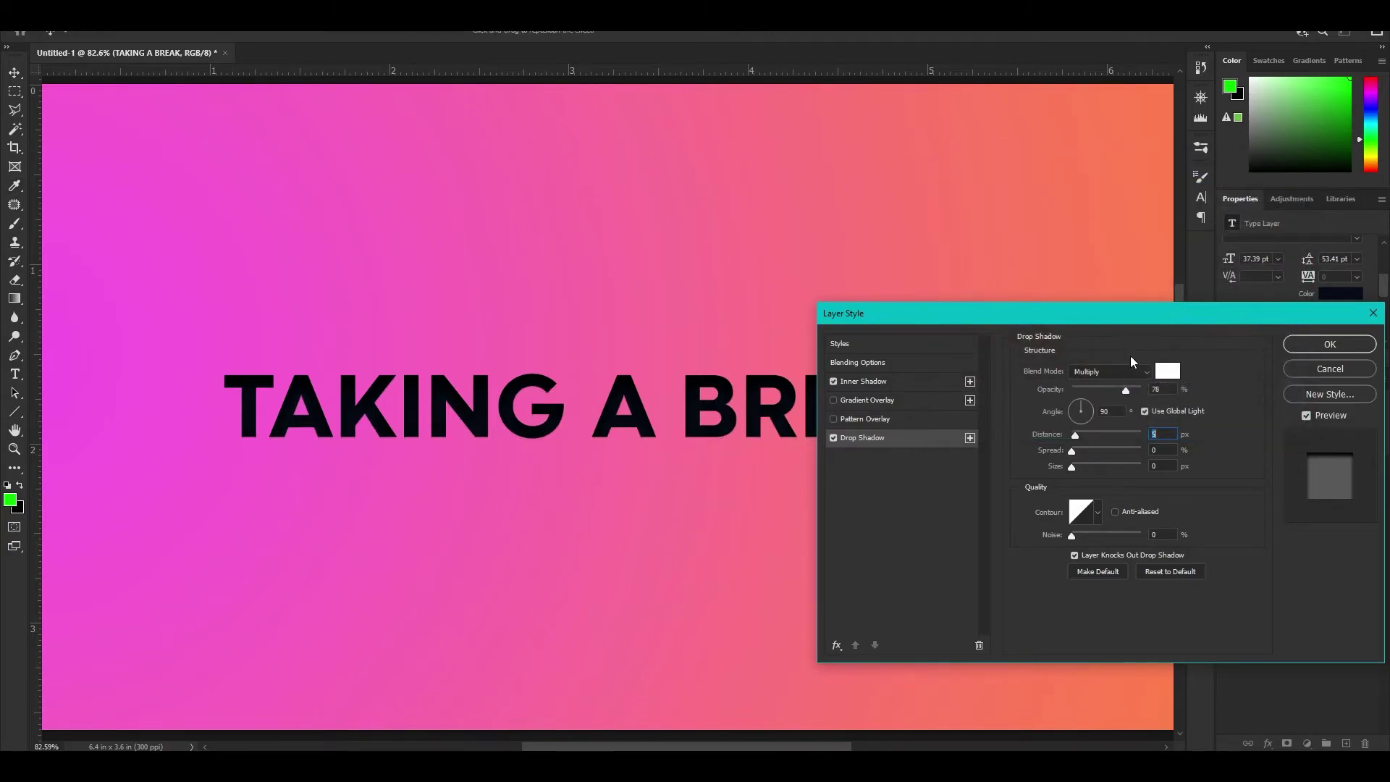
# Step: Set the Drop Shadow to Overlay blend mode with a 2 px distance and apply the layer style
pyautogui.click(1115, 371)
pyautogui.click(1101, 384)
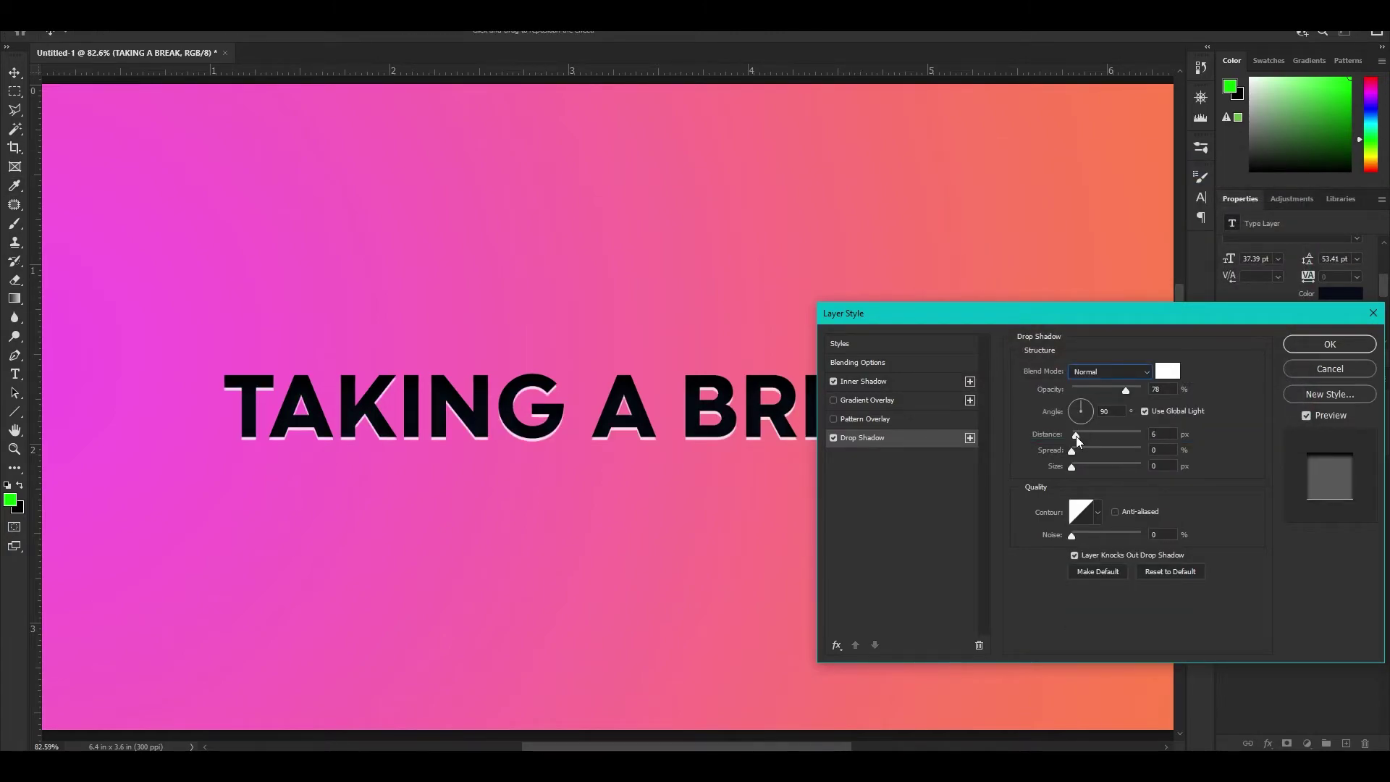
pyautogui.moveTo(1076, 436); pyautogui.dragTo(1074, 435)
pyautogui.click(1108, 372)
pyautogui.click(1091, 544)
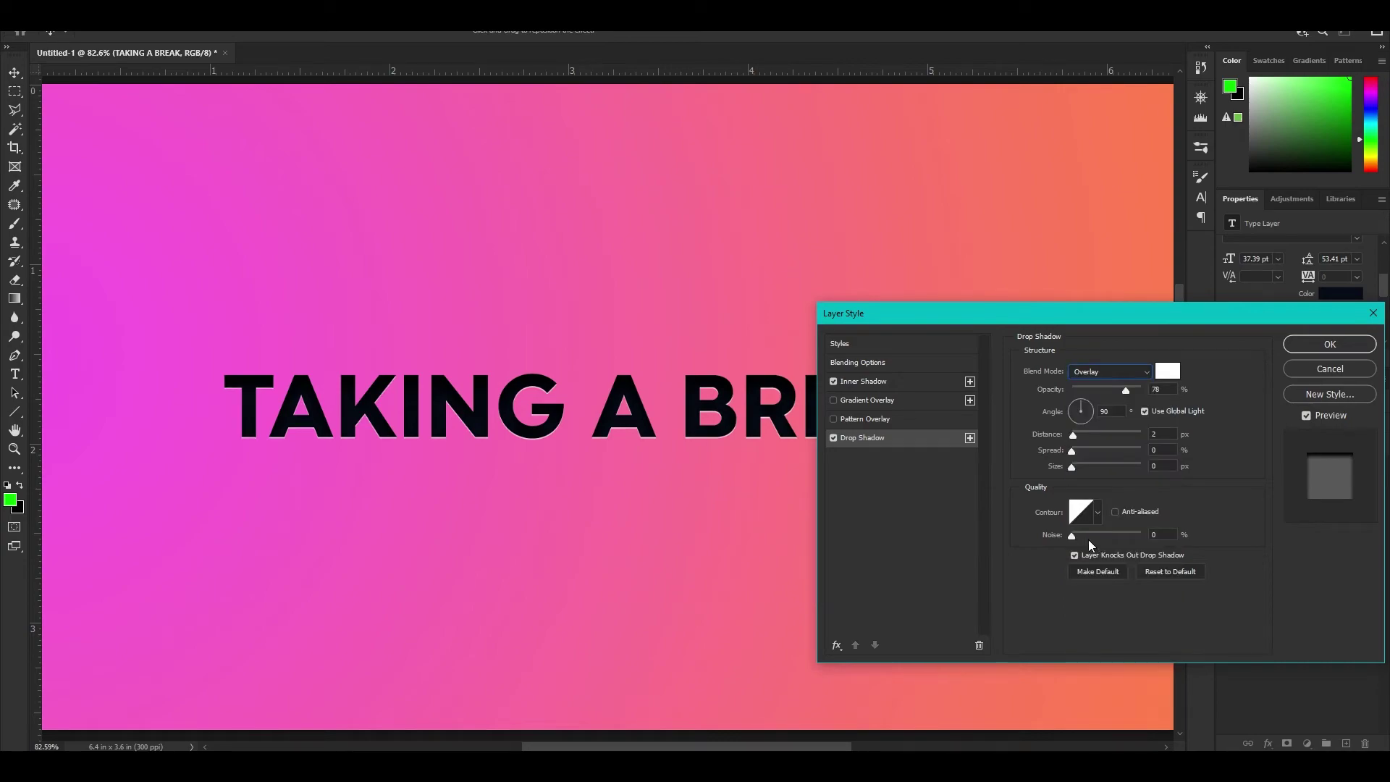
pyautogui.click(1331, 346)
pyautogui.scroll(-4, 766, 535)
pyautogui.scroll(3, 746, 531)
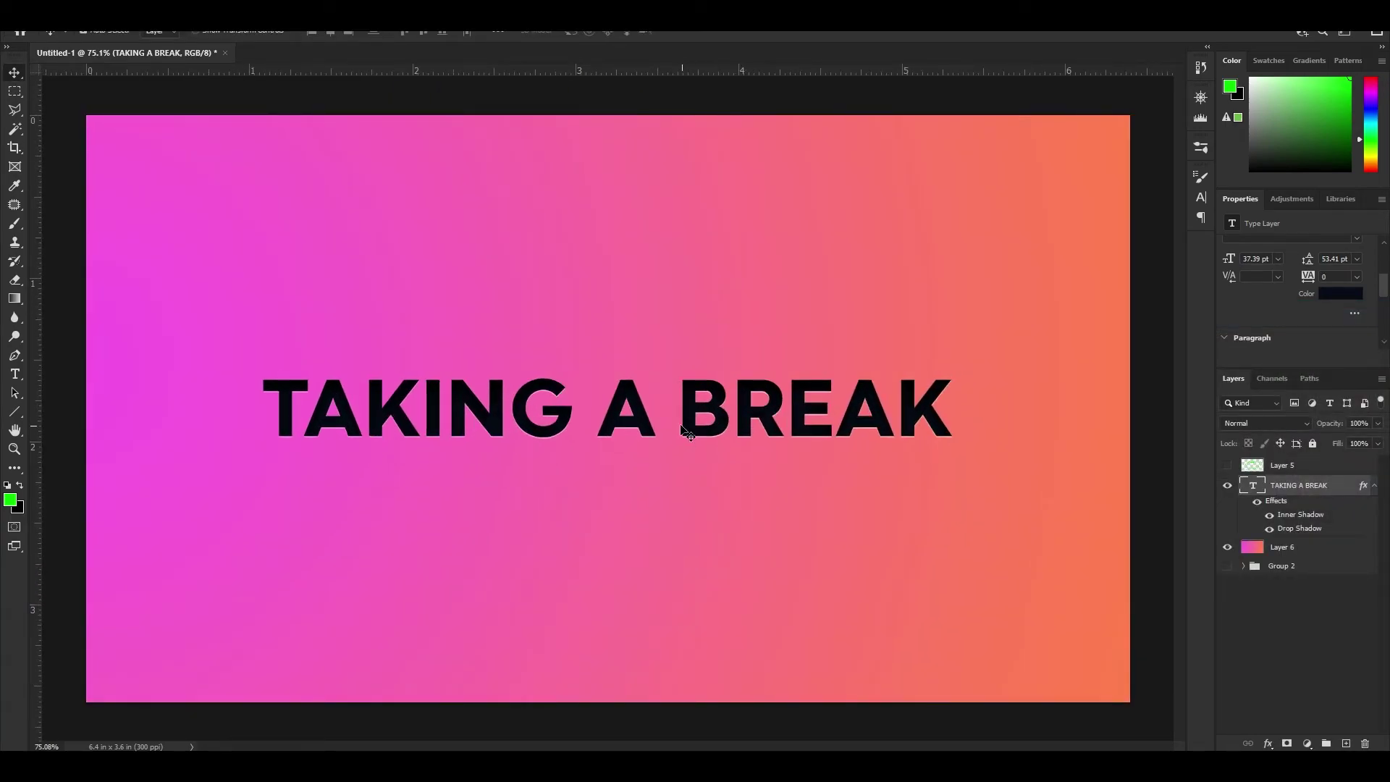
# Step: Duplicate the "TAKING A BREAK" text below the original and replace the copy's wording with "IS OKAY!!!"
pyautogui.moveTo(688, 433); pyautogui.dragTo(679, 627)
pyautogui.click(15, 374)
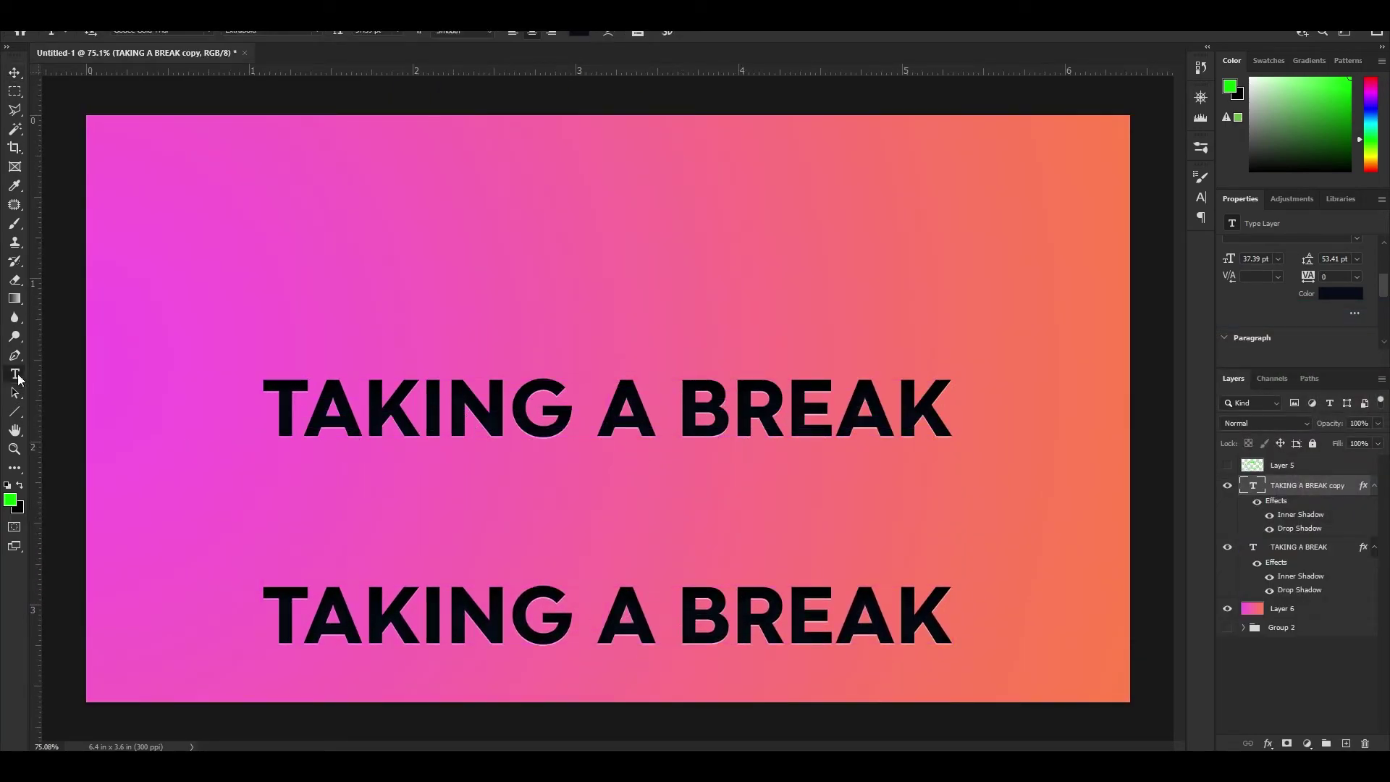
pyautogui.click(277, 629)
pyautogui.hotkey('ctrl', 'a')
pyautogui.write('IS O')
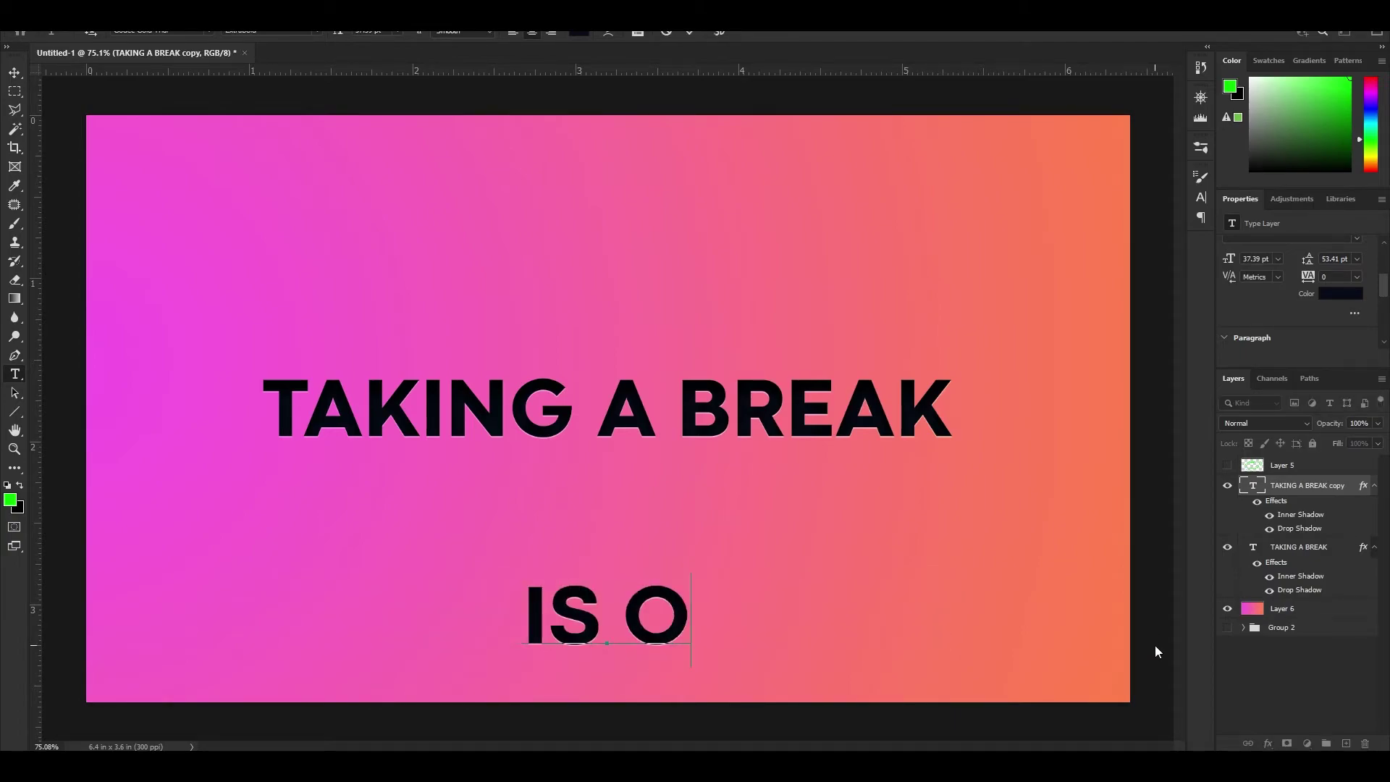
pyautogui.write('KAY!!!')
pyautogui.click(14, 73)
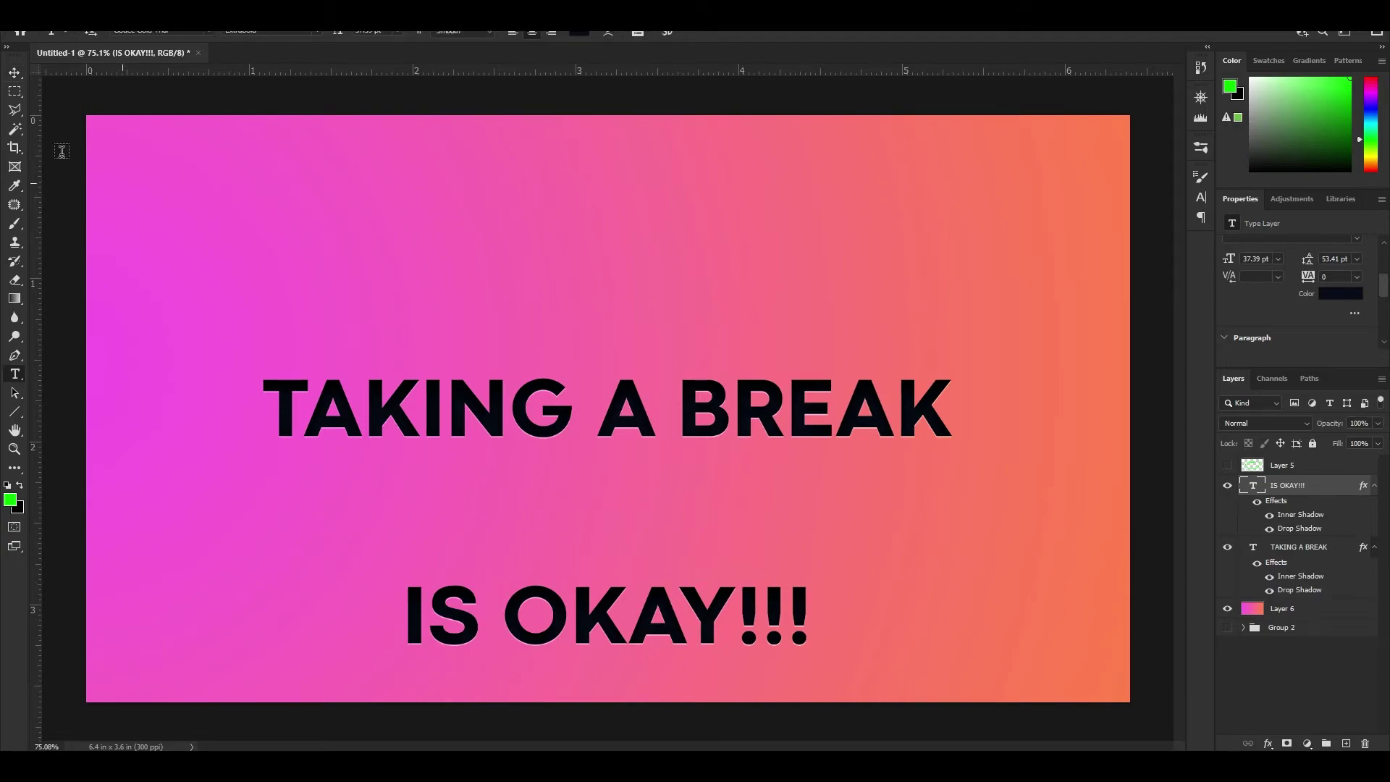
# Step: Enlarge "IS OKAY!!!" to the width of "TAKING A BREAK" directly beneath it, and centre the two lines vertically on the canvas
pyautogui.hotkey('ctrl', 't')
pyautogui.moveTo(810, 617); pyautogui.dragTo(951, 603)
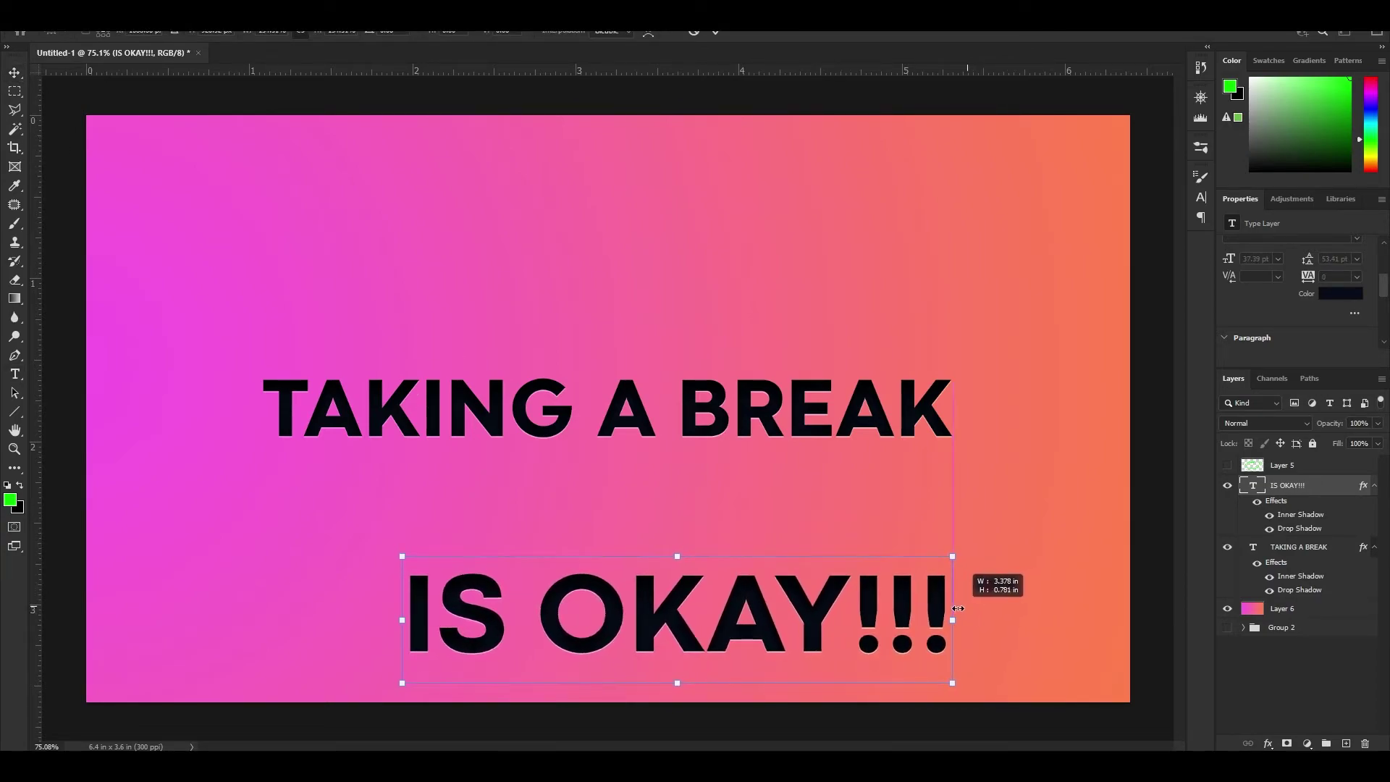
pyautogui.moveTo(403, 619); pyautogui.dragTo(261, 625)
pyautogui.moveTo(512, 603); pyautogui.dragTo(592, 451)
pyautogui.press('Return')
pyautogui.click(716, 32)
pyautogui.keyDown('shift'); pyautogui.click(637, 416); pyautogui.keyUp('shift')
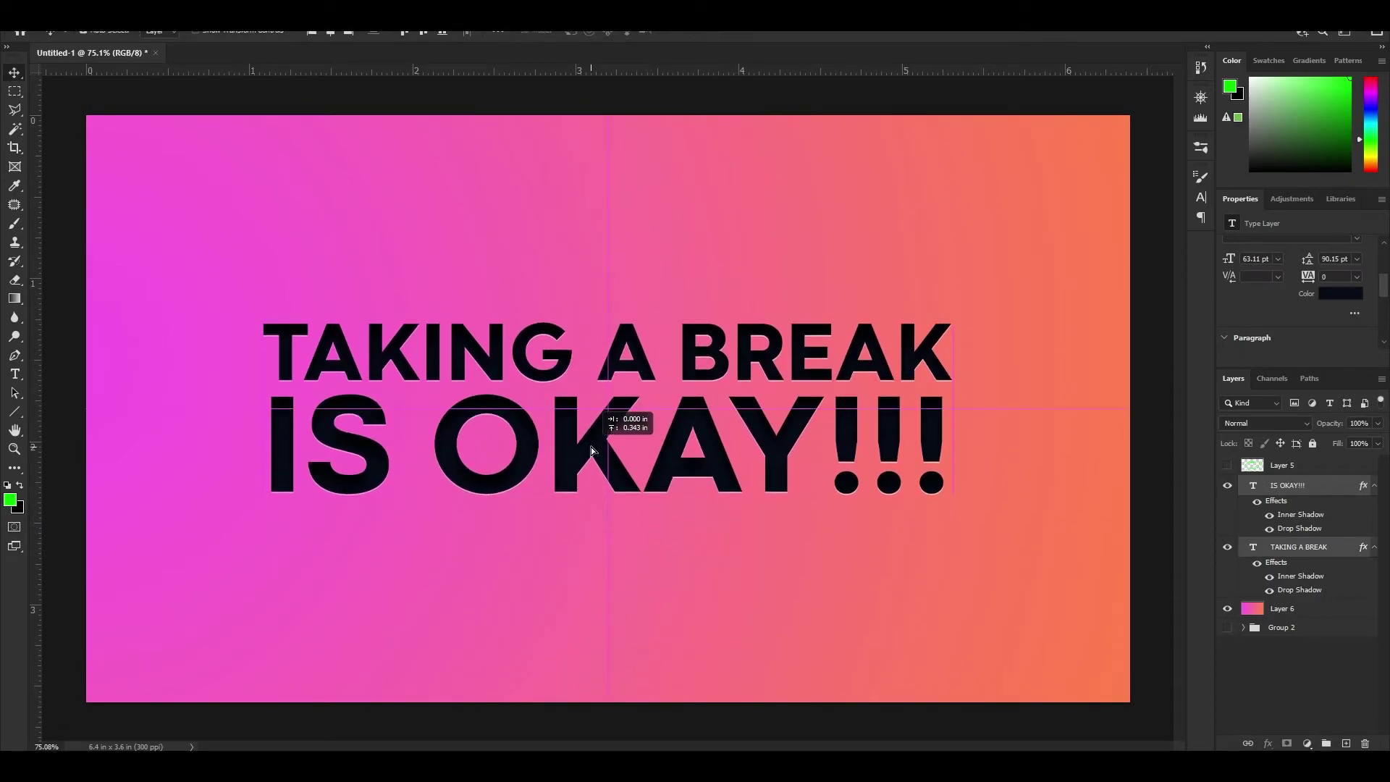
pyautogui.click(1135, 427)
# Step: Duplicate the gradient layer and flip the copy horizontally
pyautogui.click(1316, 607)
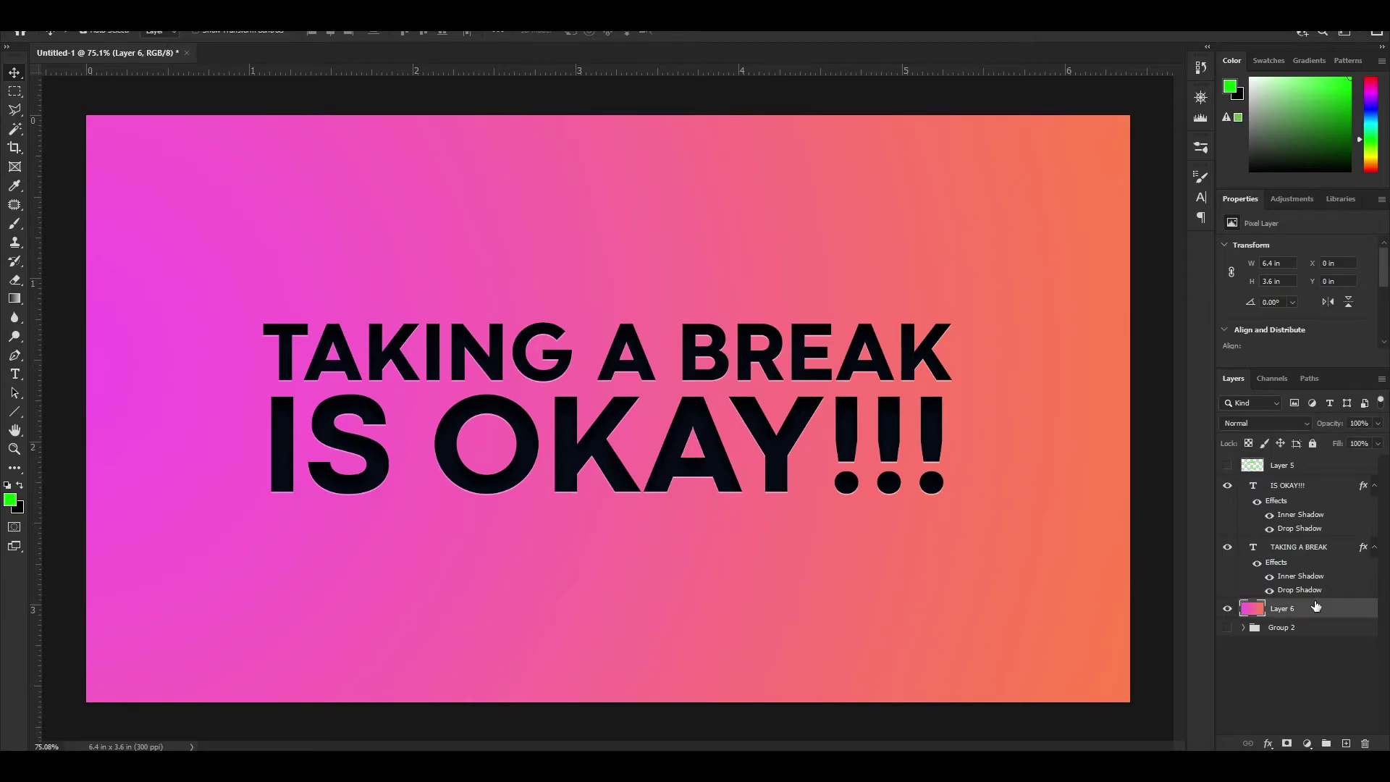
pyautogui.scroll(-2, 762, 547)
pyautogui.hotkey('ctrl', 't')
pyautogui.rightClick(687, 494)
pyautogui.click(737, 495)
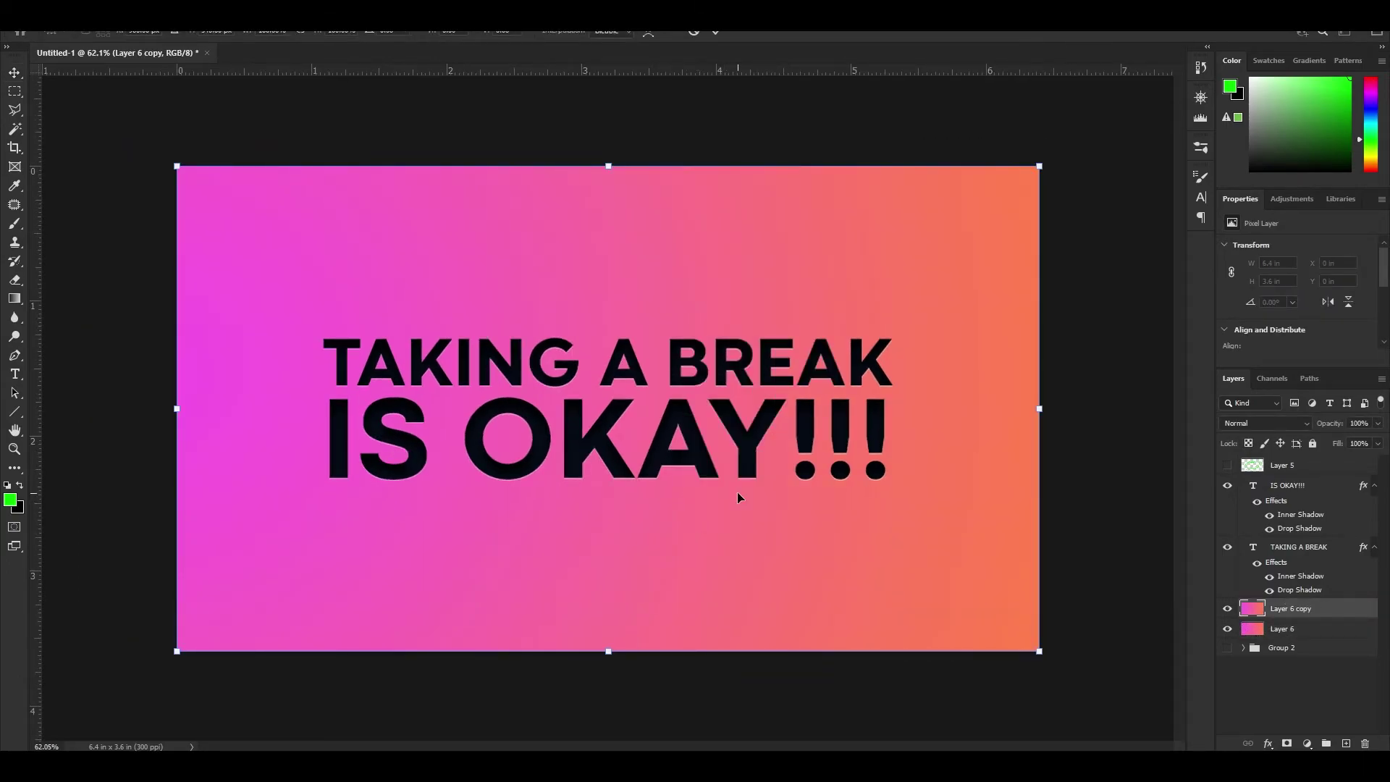
pyautogui.rightClick(735, 493)
pyautogui.click(777, 472)
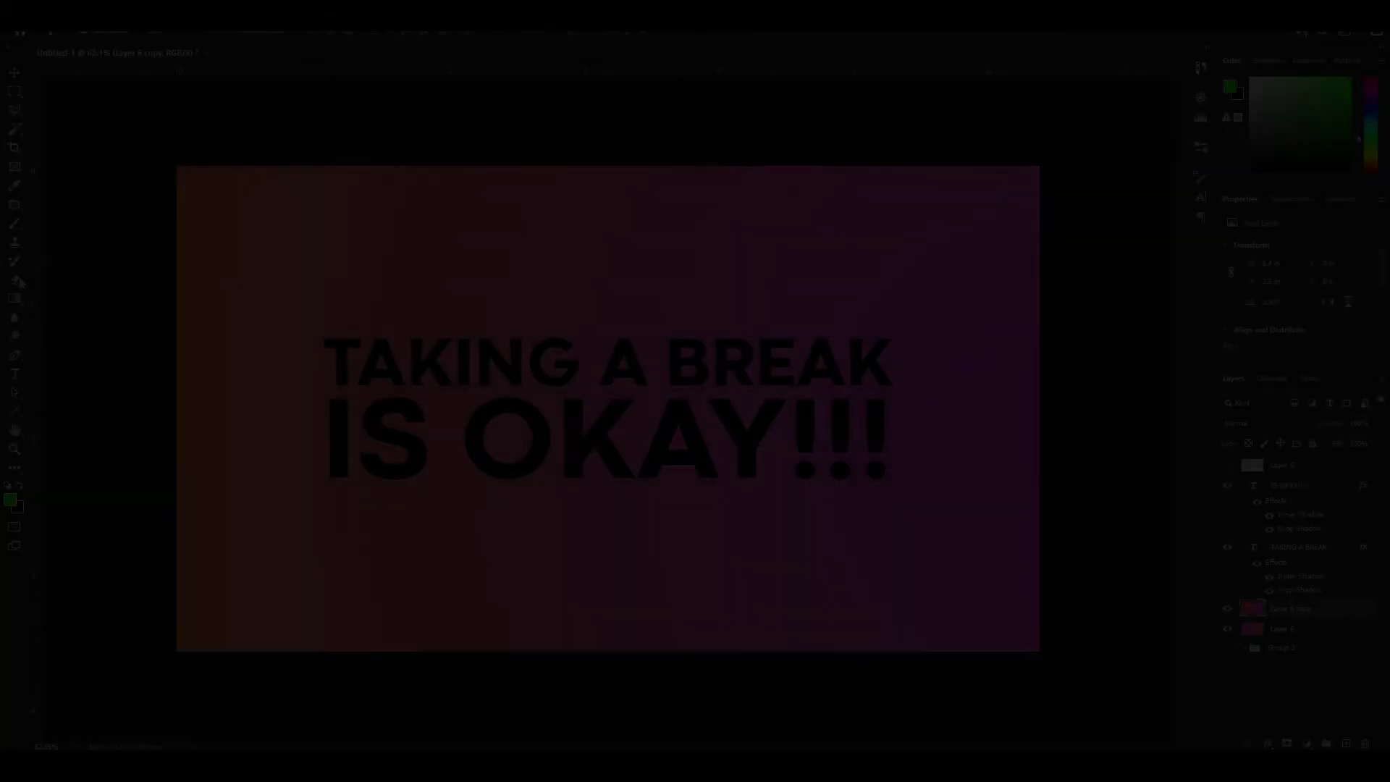
# Step: Erase the lower half of the flipped gradient copy with a large soft eraser so the original gradient shows through
pyautogui.press(']')
pyautogui.press(']')
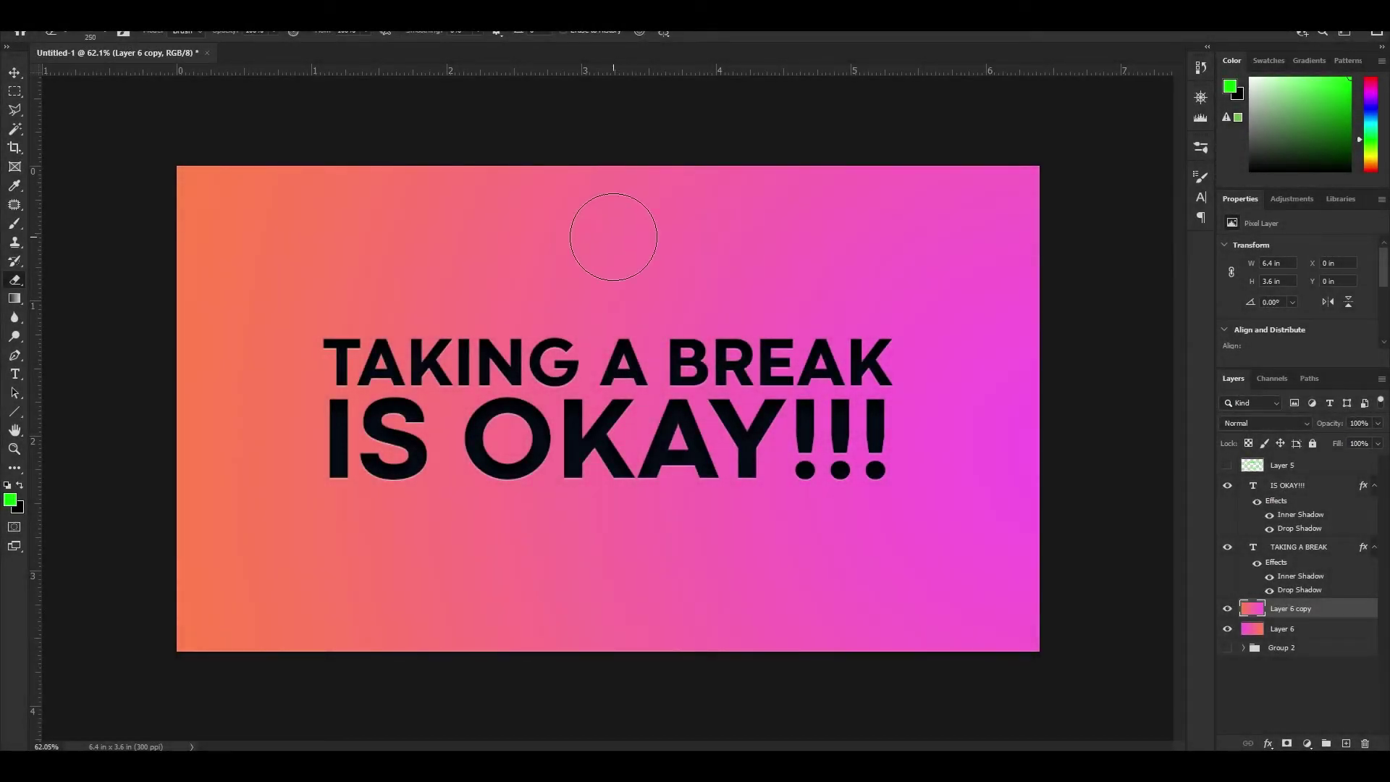
pyautogui.press(']')
pyautogui.press(']')
pyautogui.press(']')
pyautogui.press(']')
pyautogui.press(']')
pyautogui.moveTo(161, 558); pyautogui.dragTo(905, 564)
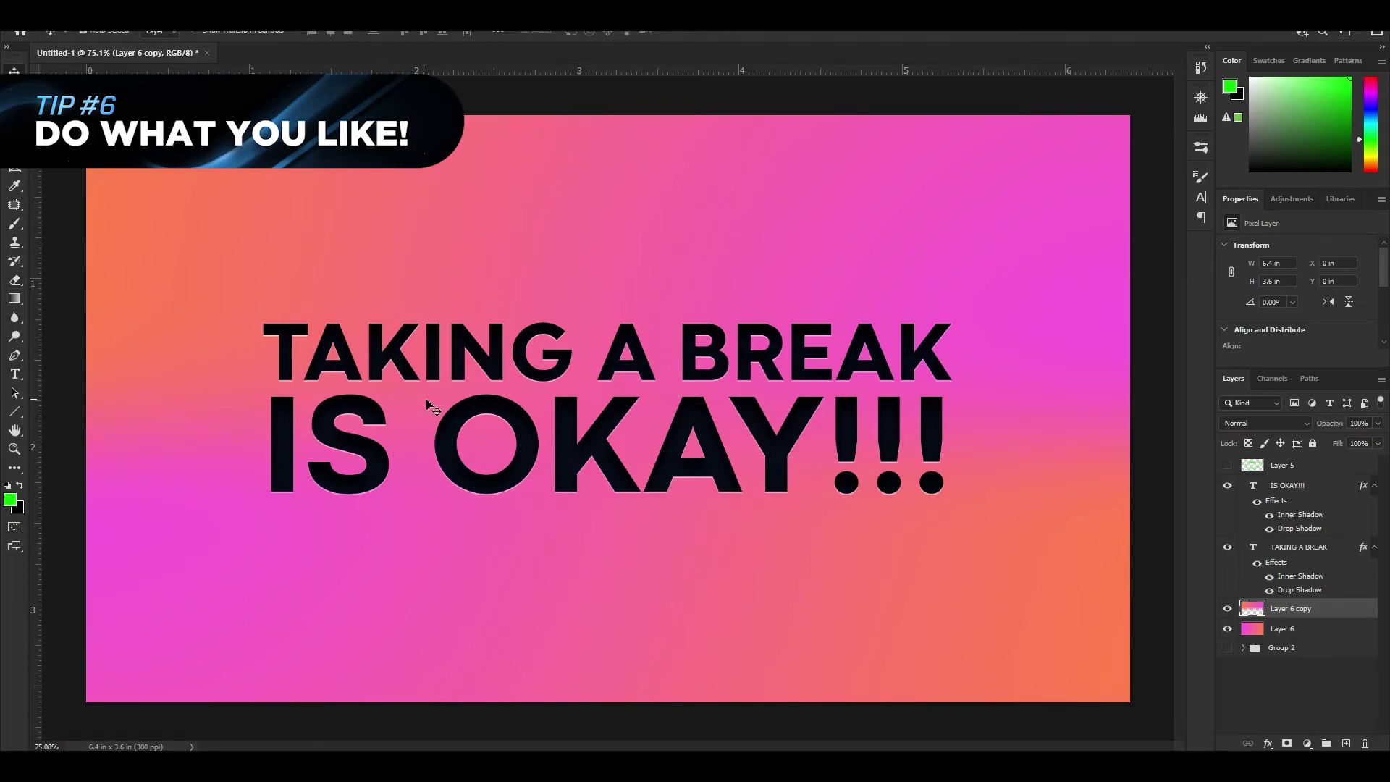
# Step: Rasterize the "IS OKAY!!!" and "TAKING A BREAK" text layers and merge them into one layer
pyautogui.click(1292, 485)
pyautogui.keyDown('shift'); pyautogui.click(1299, 548); pyautogui.keyUp('shift')
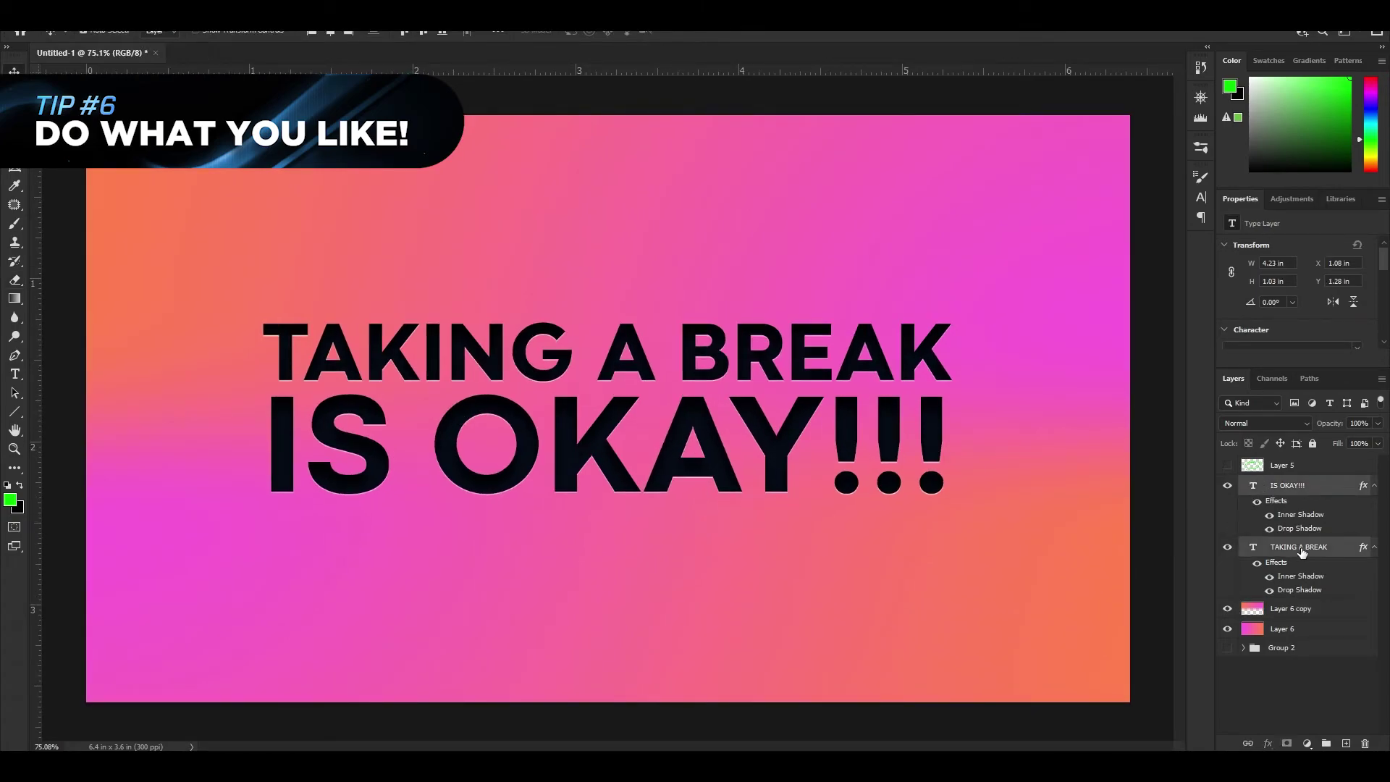
pyautogui.rightClick(1301, 548)
pyautogui.click(1164, 329)
pyautogui.rightClick(1303, 491)
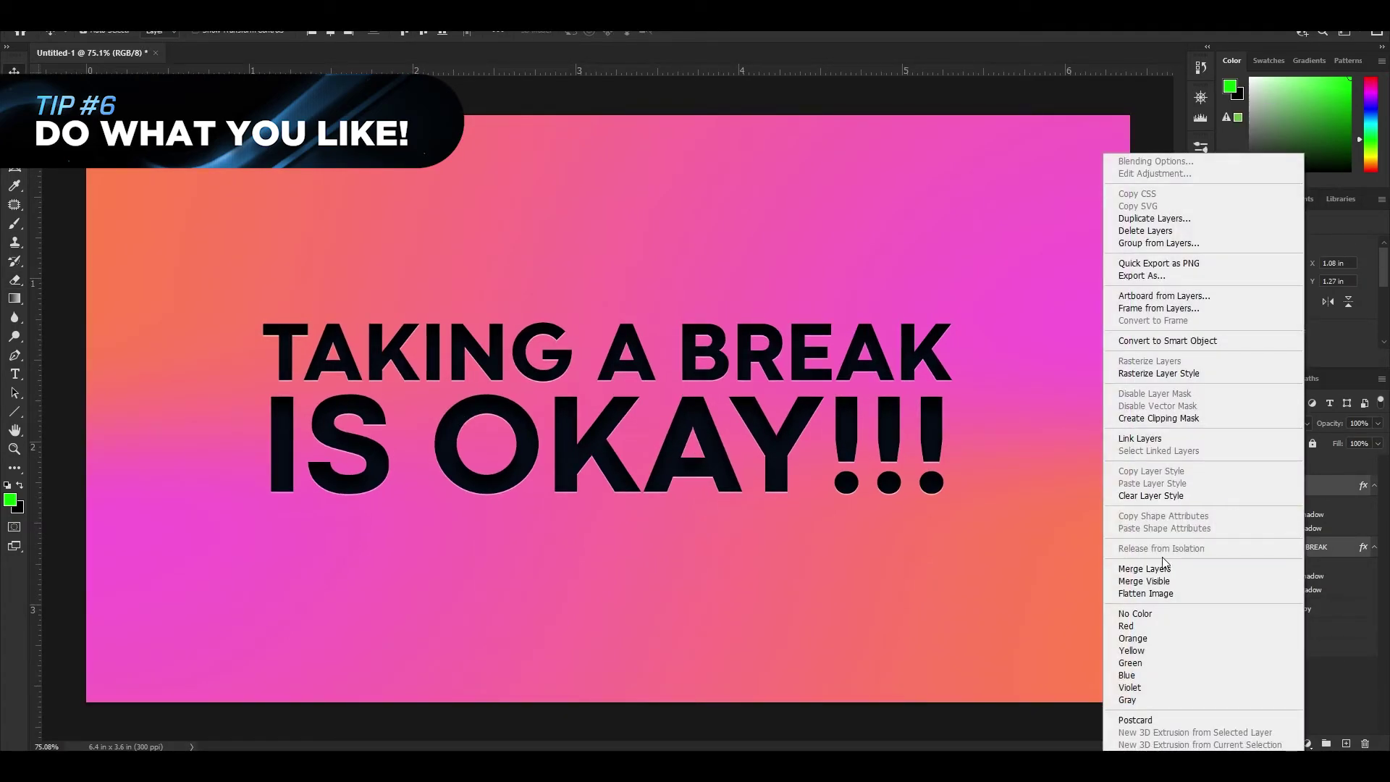
pyautogui.click(1165, 564)
# Step: Apply a perspective transform to the merged text, widening its lower edge by about 10.4°
pyautogui.click(76, 18)
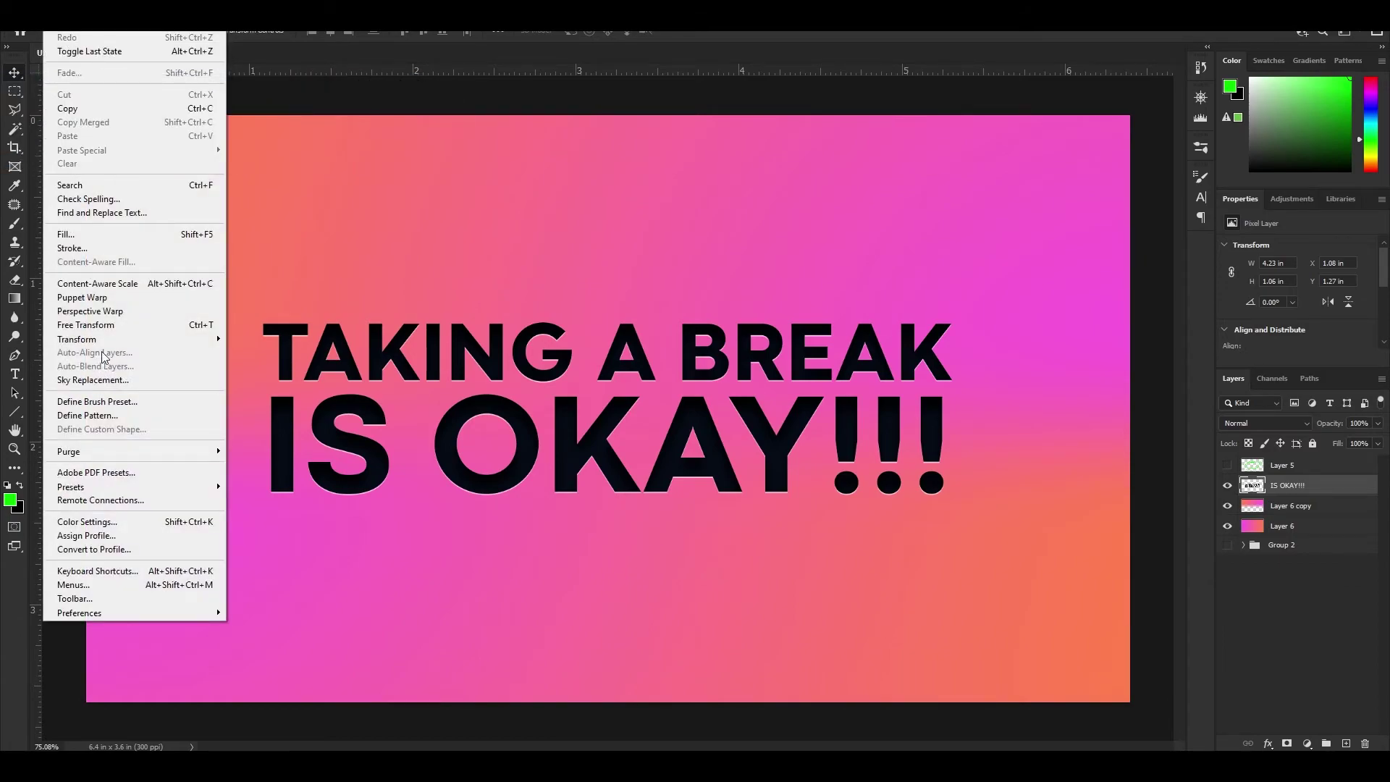
pyautogui.moveTo(103, 339)
pyautogui.click(395, 388)
pyautogui.moveTo(949, 499); pyautogui.dragTo(982, 503)
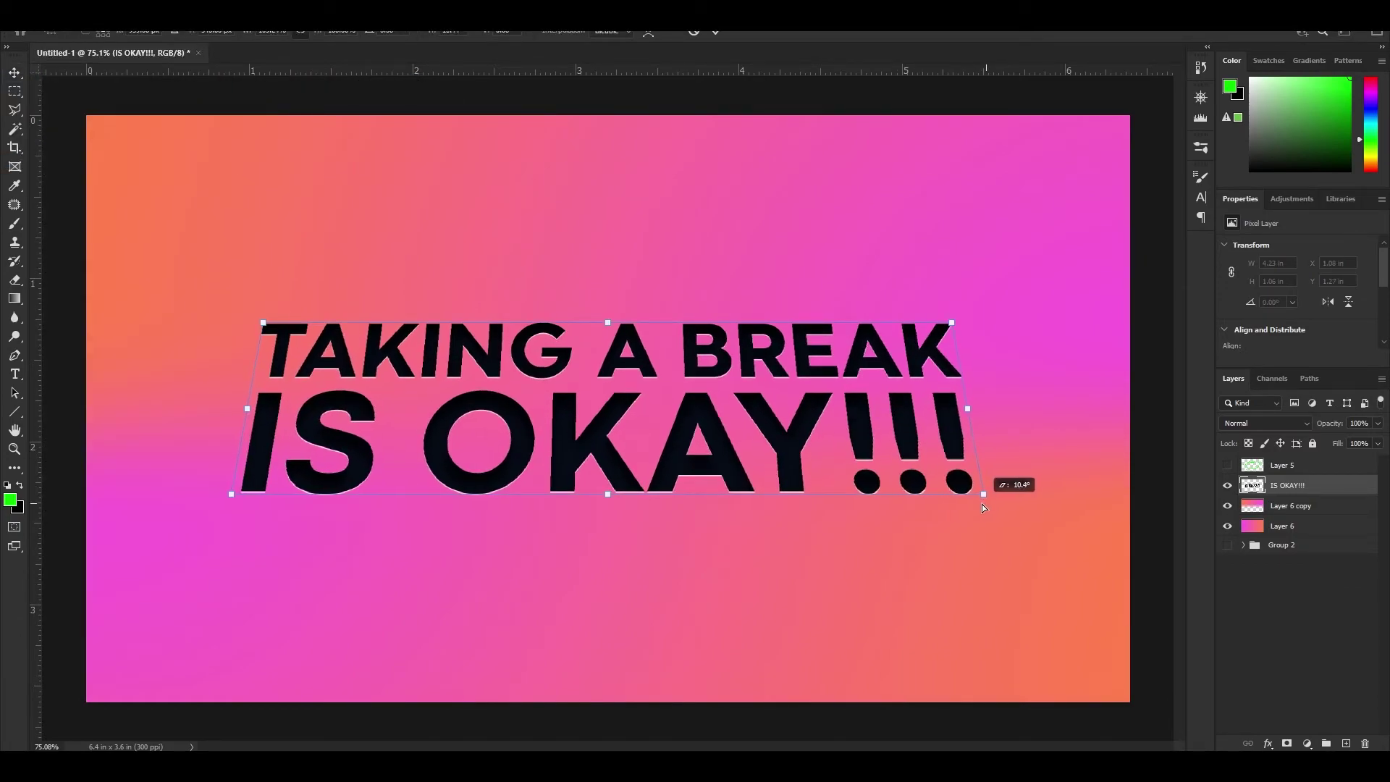
pyautogui.click(715, 30)
# Step: Scale the merged text up to about 5.3 by 1.27 in and centre it on the canvas
pyautogui.hotkey('ctrl', 't')
pyautogui.moveTo(983, 433); pyautogui.dragTo(1117, 433)
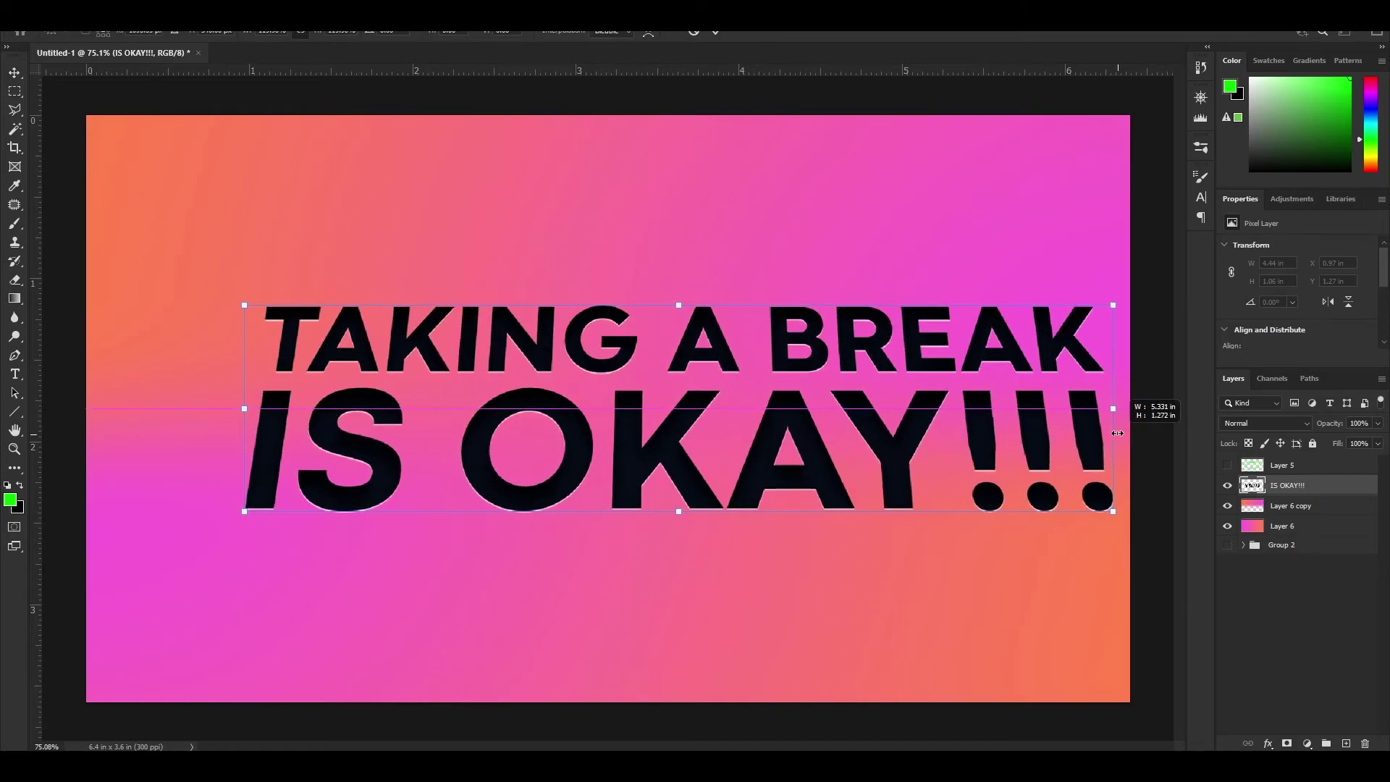
pyautogui.click(716, 30)
pyautogui.hotkey('ctrl', 'a')
pyautogui.click(330, 31)
pyautogui.click(423, 32)
pyautogui.hotkey('ctrl', 'd')
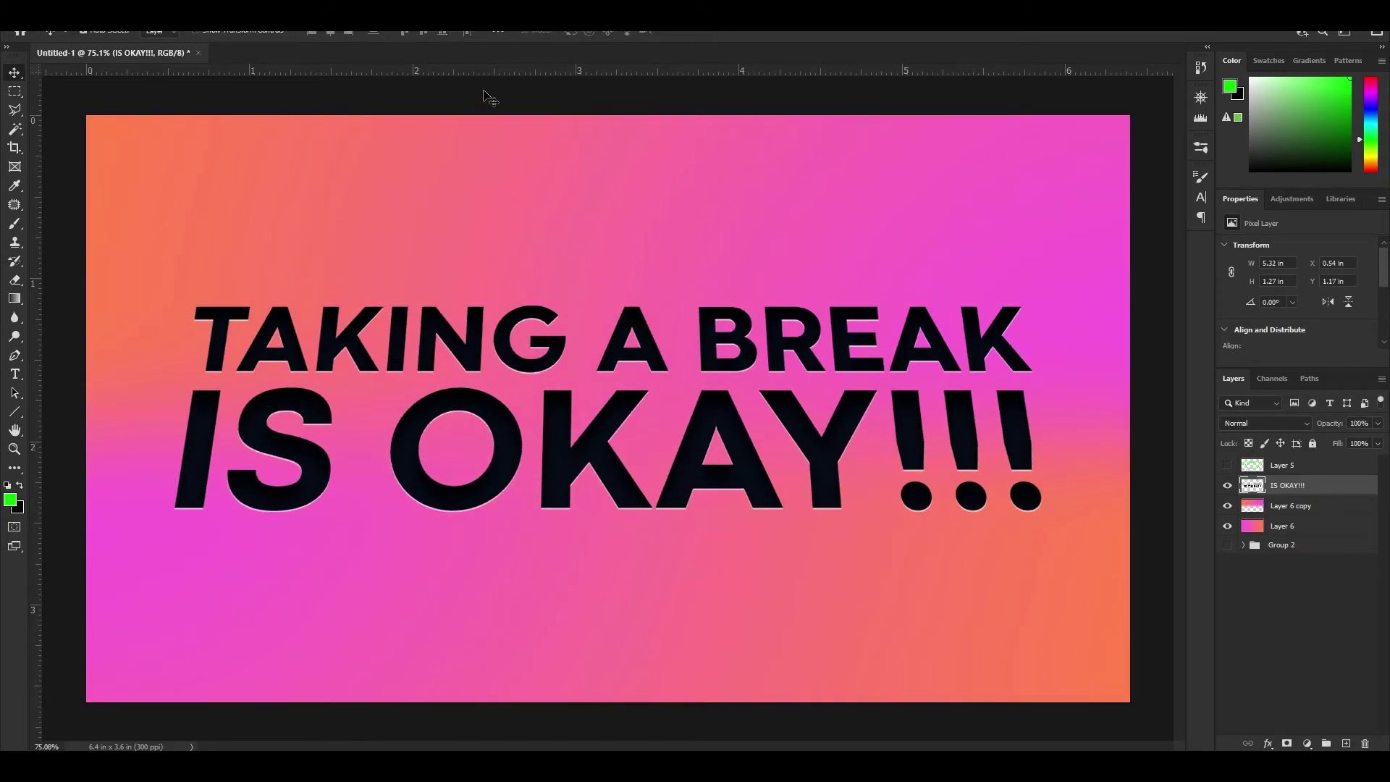
# Step: Give the merged text a soft black drop shadow offset below it, with a larger distance and size and a reduced opacity
pyautogui.doubleClick(1348, 486)
pyautogui.click(934, 438)
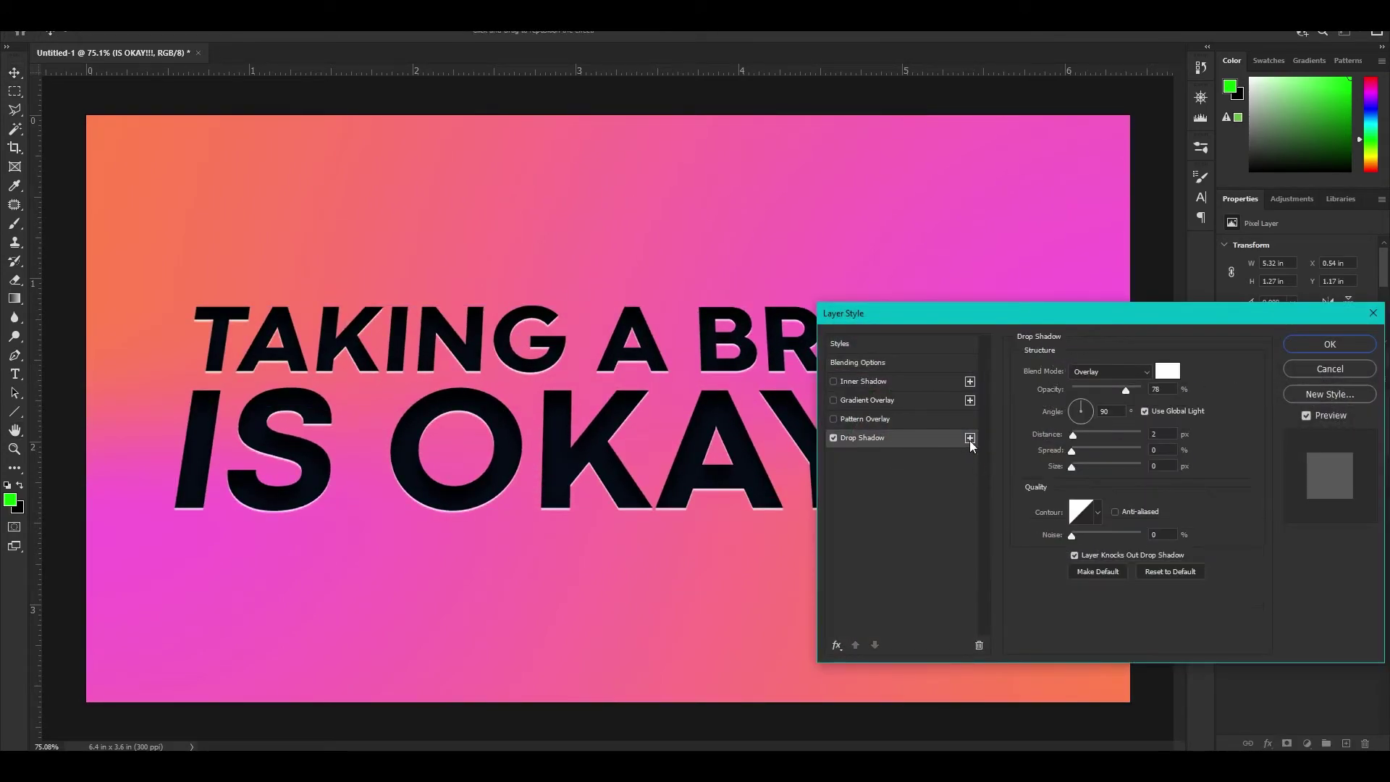
pyautogui.moveTo(1074, 435); pyautogui.dragTo(1093, 441)
pyautogui.moveTo(1119, 387); pyautogui.dragTo(1149, 401)
pyautogui.click(1167, 371)
pyautogui.click(1102, 372)
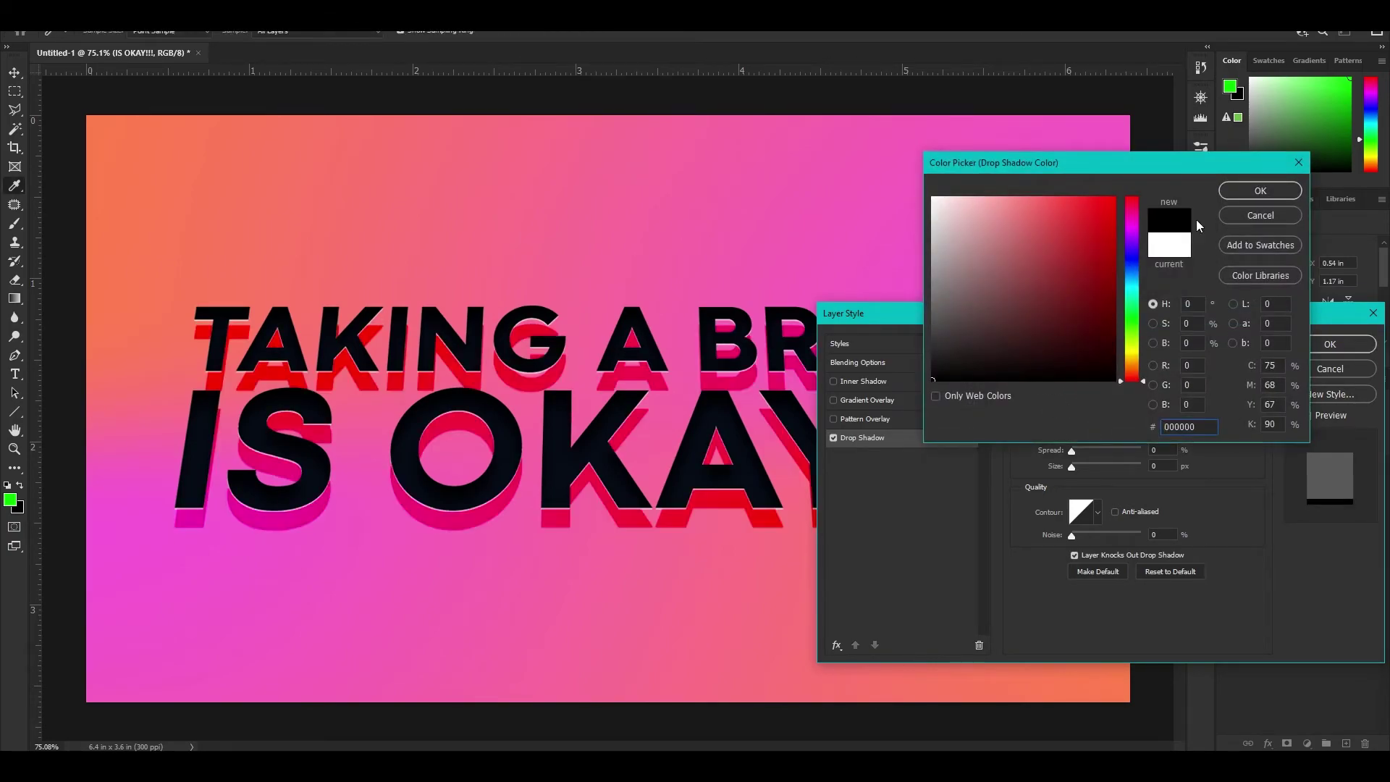
pyautogui.click(1293, 187)
pyautogui.moveTo(1071, 467); pyautogui.dragTo(1089, 468)
pyautogui.moveTo(1141, 390); pyautogui.dragTo(1086, 397)
pyautogui.click(1329, 344)
# Step: Select a full-width horizontal band around the text and add a new layer above the flipped gradient copy
pyautogui.scroll(-2, 876, 485)
pyautogui.scroll(2, 876, 485)
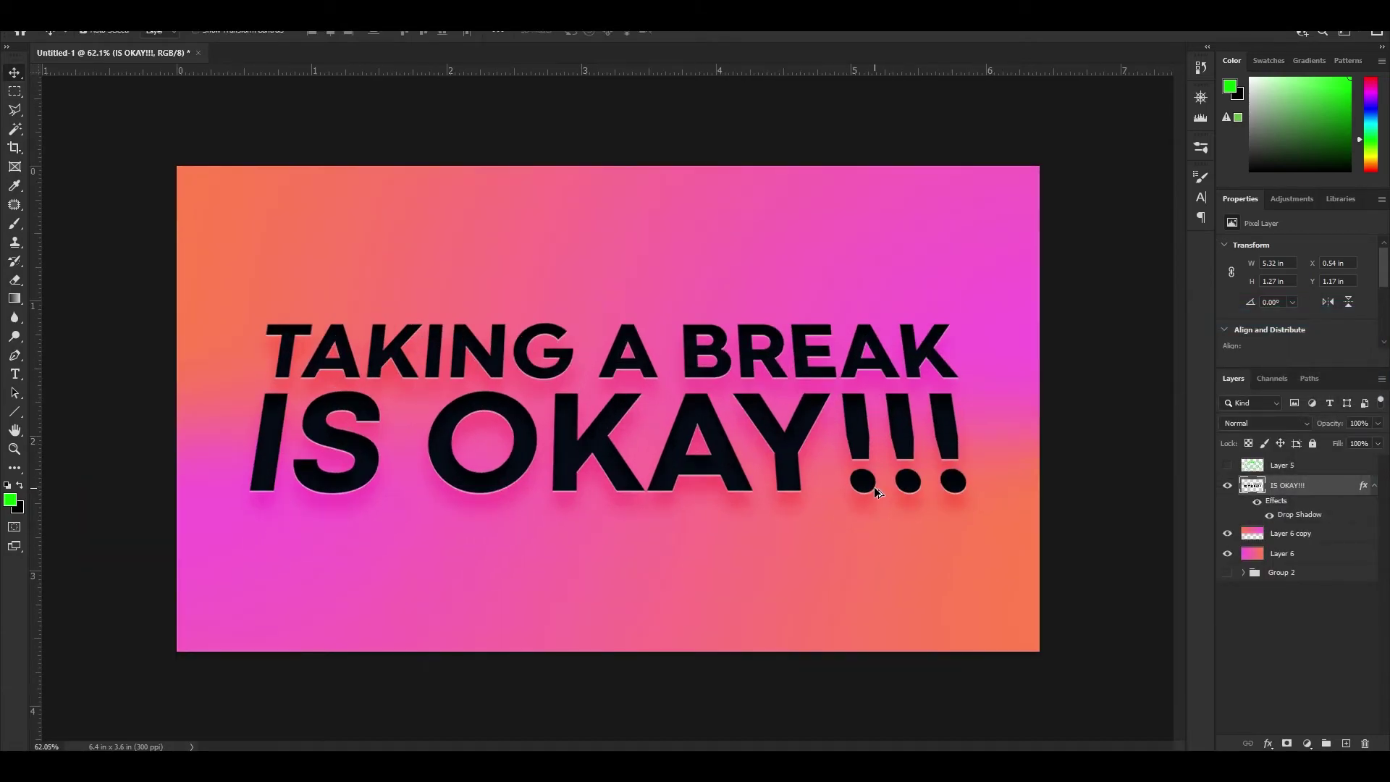
pyautogui.click(14, 91)
pyautogui.moveTo(113, 261); pyautogui.dragTo(1089, 533)
pyautogui.moveTo(953, 448); pyautogui.dragTo(953, 459)
pyautogui.click(15, 298)
pyautogui.click(1345, 744)
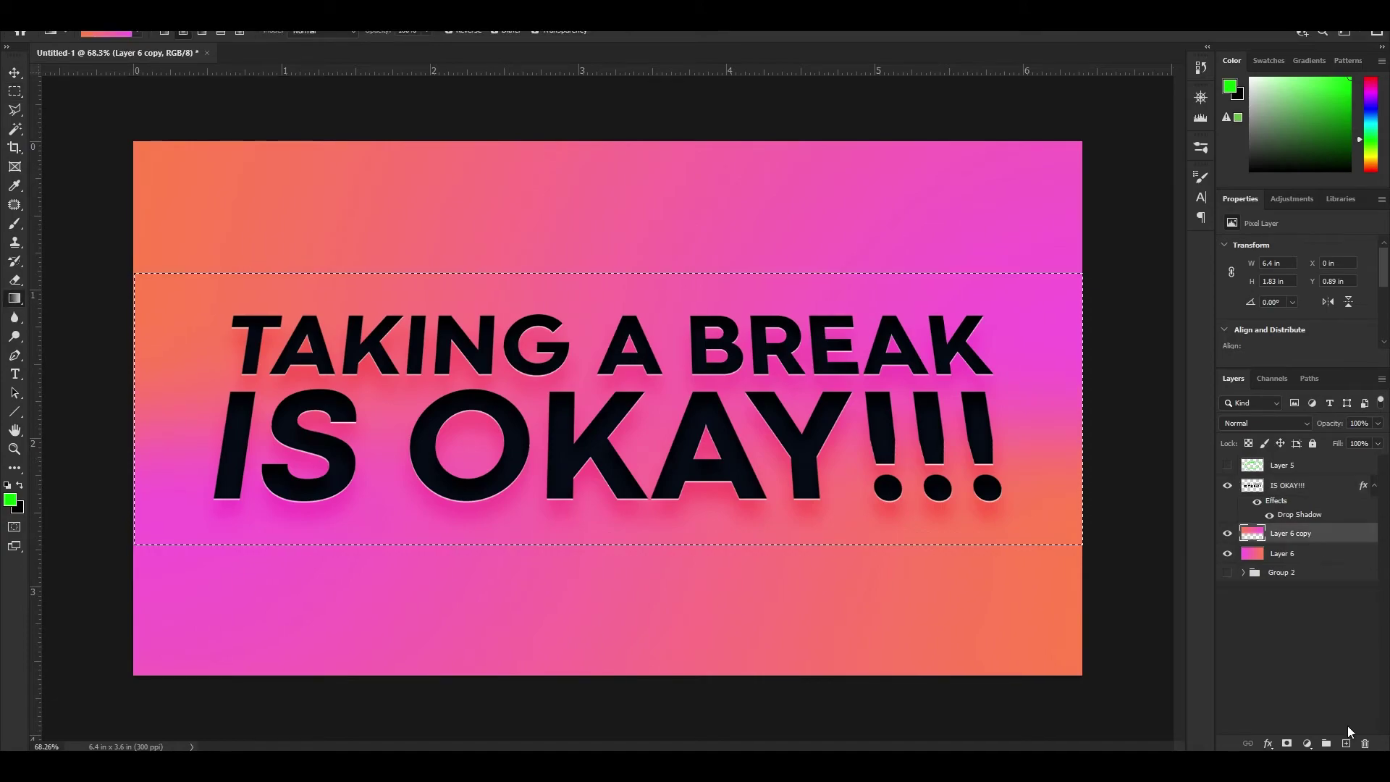
# Step: Try a vertical and a horizontal gradient fill in the selected band, undoing each one
pyautogui.moveTo(664, 205); pyautogui.dragTo(638, 522)
pyautogui.scroll(-7, 638, 522)
pyautogui.hotkey('ctrl', 'z')
pyautogui.moveTo(612, 408); pyautogui.dragTo(1231, 410)
pyautogui.hotkey('ctrl', 'z')
# Step: Fill the band with a horizontal gradient running from magenta on its right to orange-pink on its left, and deselect it
pyautogui.moveTo(887, 409); pyautogui.dragTo(150, 409)
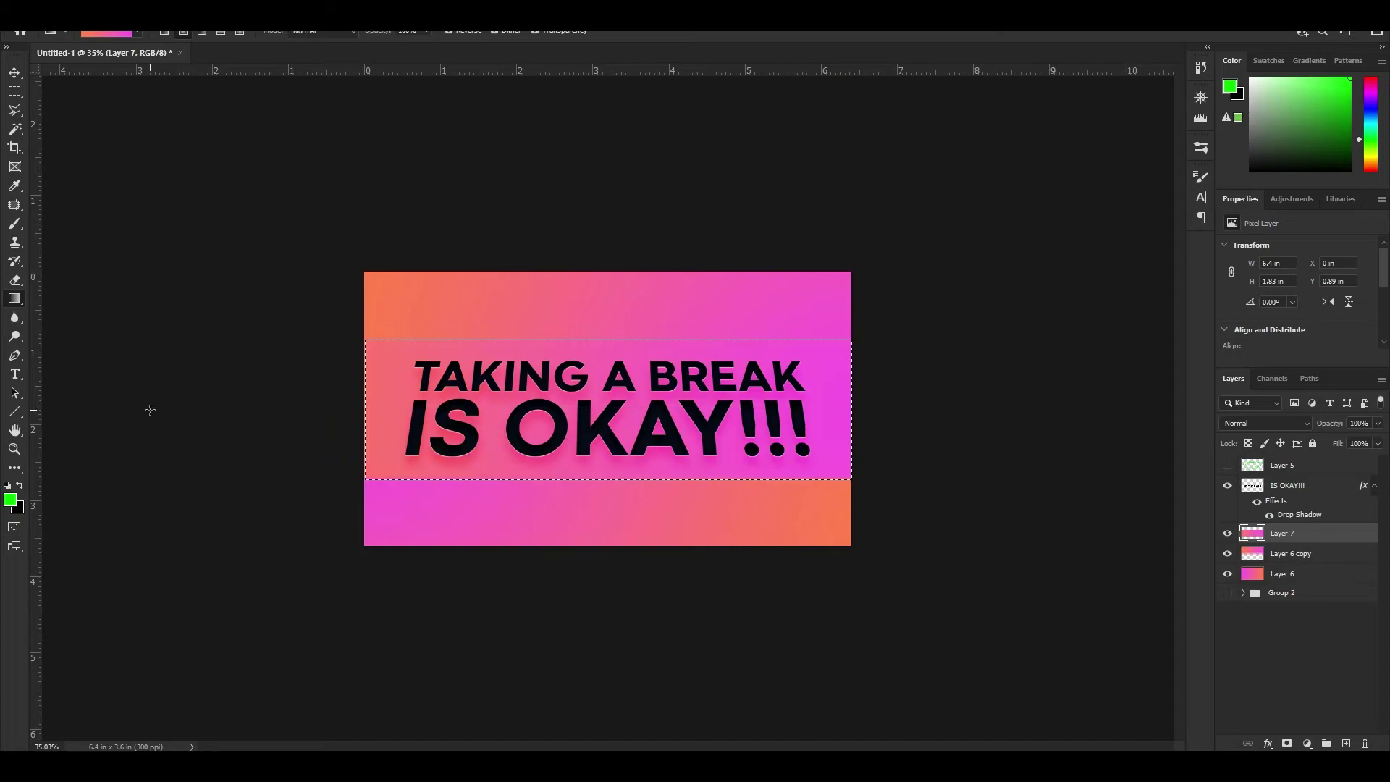
pyautogui.scroll(3, 412, 396)
pyautogui.click(14, 72)
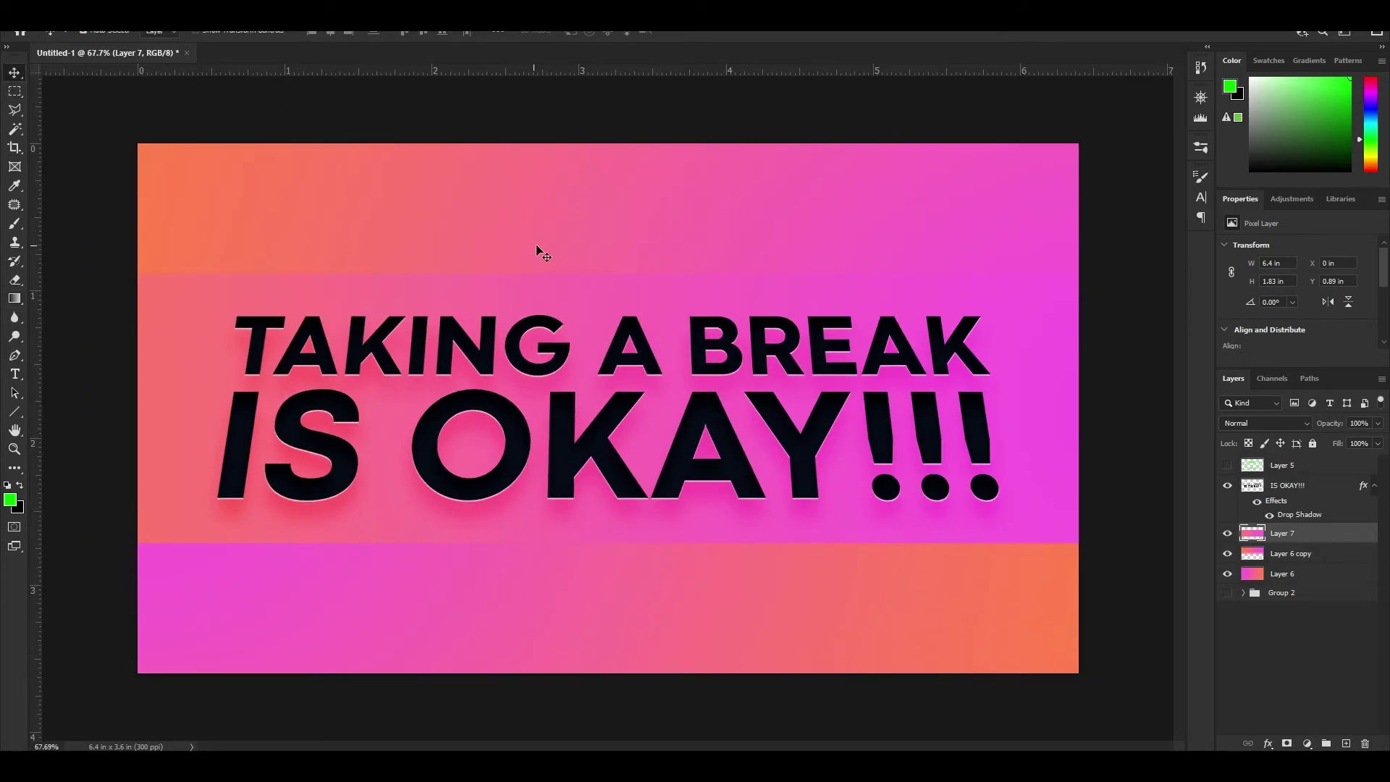
# Step: Group all the layers from Layer 5 down to Group 2 into one new group
pyautogui.click(1276, 465)
pyautogui.keyDown('shift'); pyautogui.click(1293, 592); pyautogui.keyUp('shift')
pyautogui.click(1326, 744)
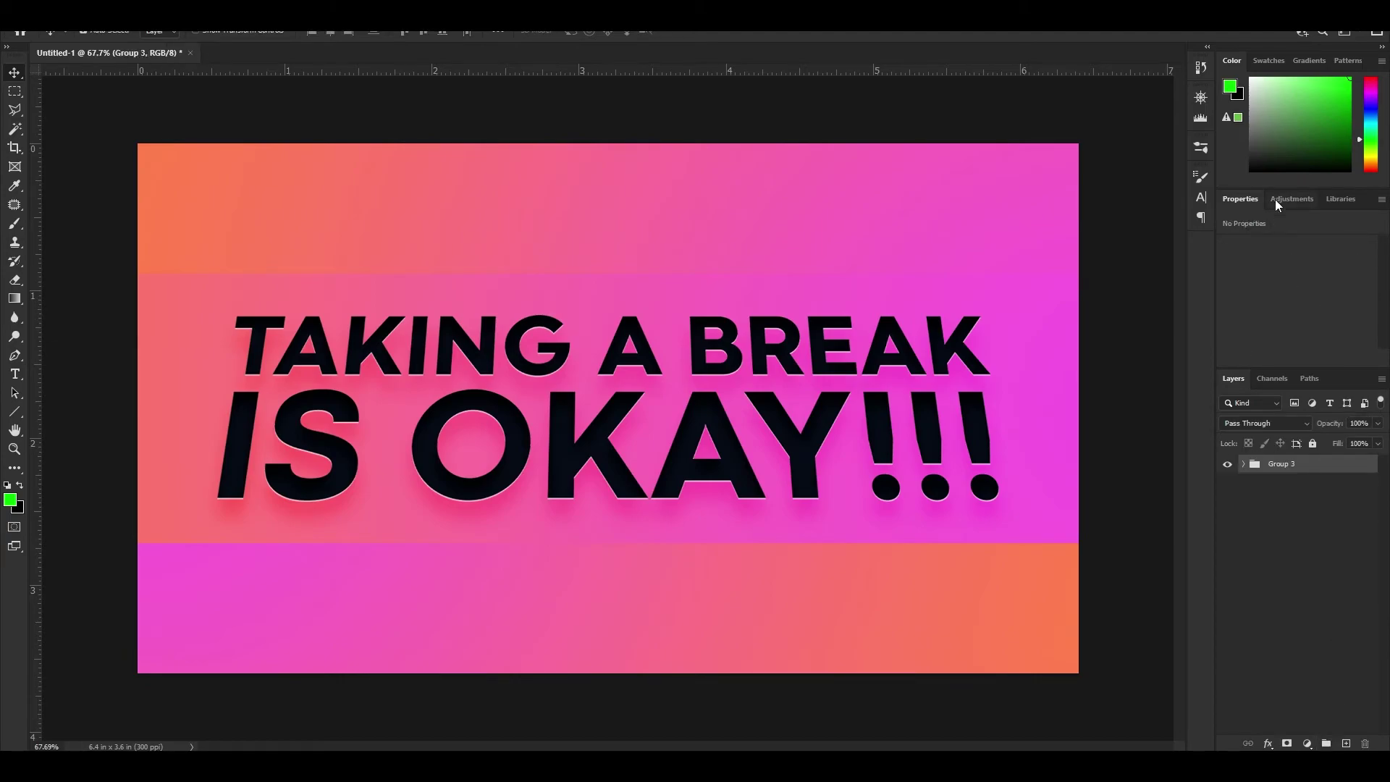
# Step: Add a Hue/Saturation adjustment layer above the group and shift the hue so the gradients become purple and light blue
pyautogui.click(1278, 198)
pyautogui.click(1248, 251)
pyautogui.moveTo(1297, 301); pyautogui.dragTo(1247, 313)
pyautogui.click(1084, 365)
# Step: Select the merged title text layer inside the group
pyautogui.scroll(-6, 928, 309)
pyautogui.scroll(3, 610, 377)
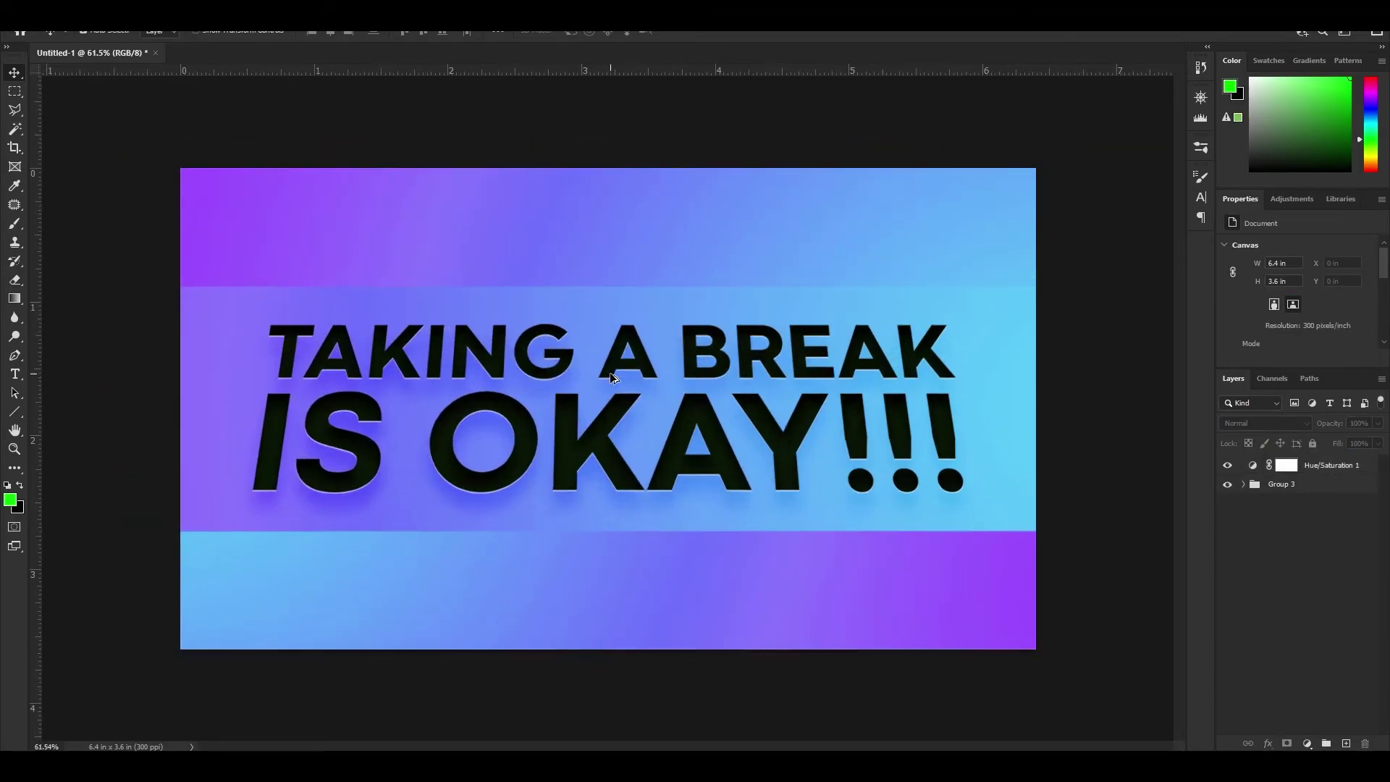
pyautogui.click(491, 448)
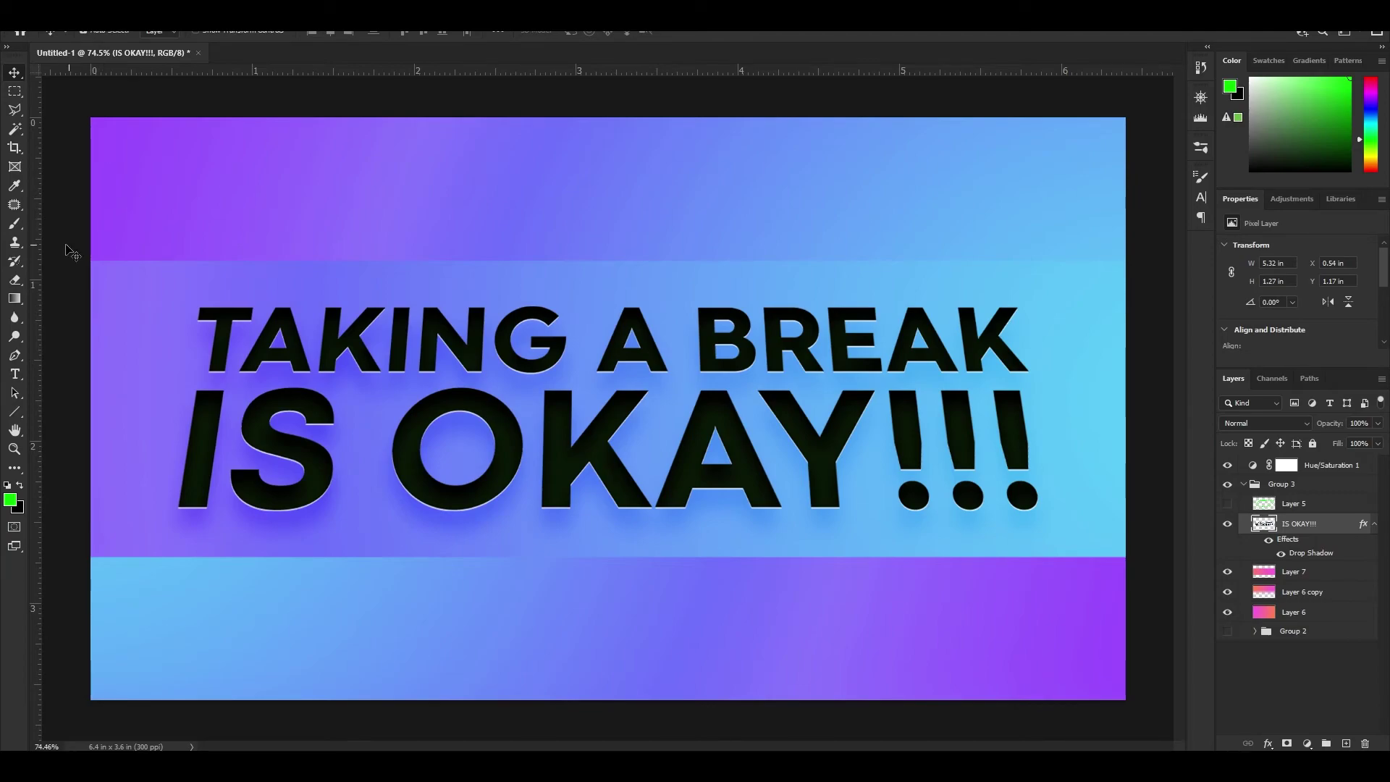
# Step: Try patching the title text with a freehand Patch tool selection drawn around both lines
pyautogui.press('j')
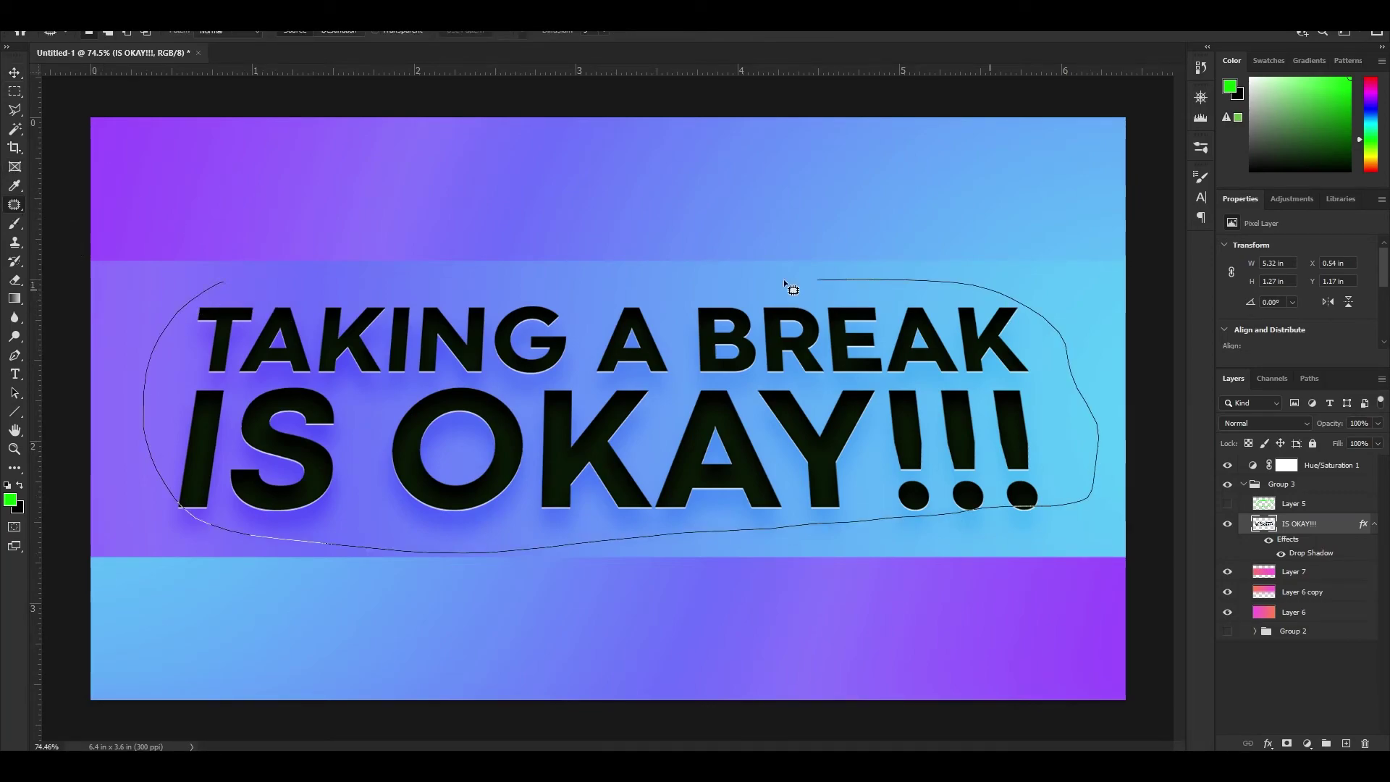
pyautogui.moveTo(784, 281); pyautogui.dragTo(247, 296)
pyautogui.moveTo(568, 380); pyautogui.dragTo(565, 251)
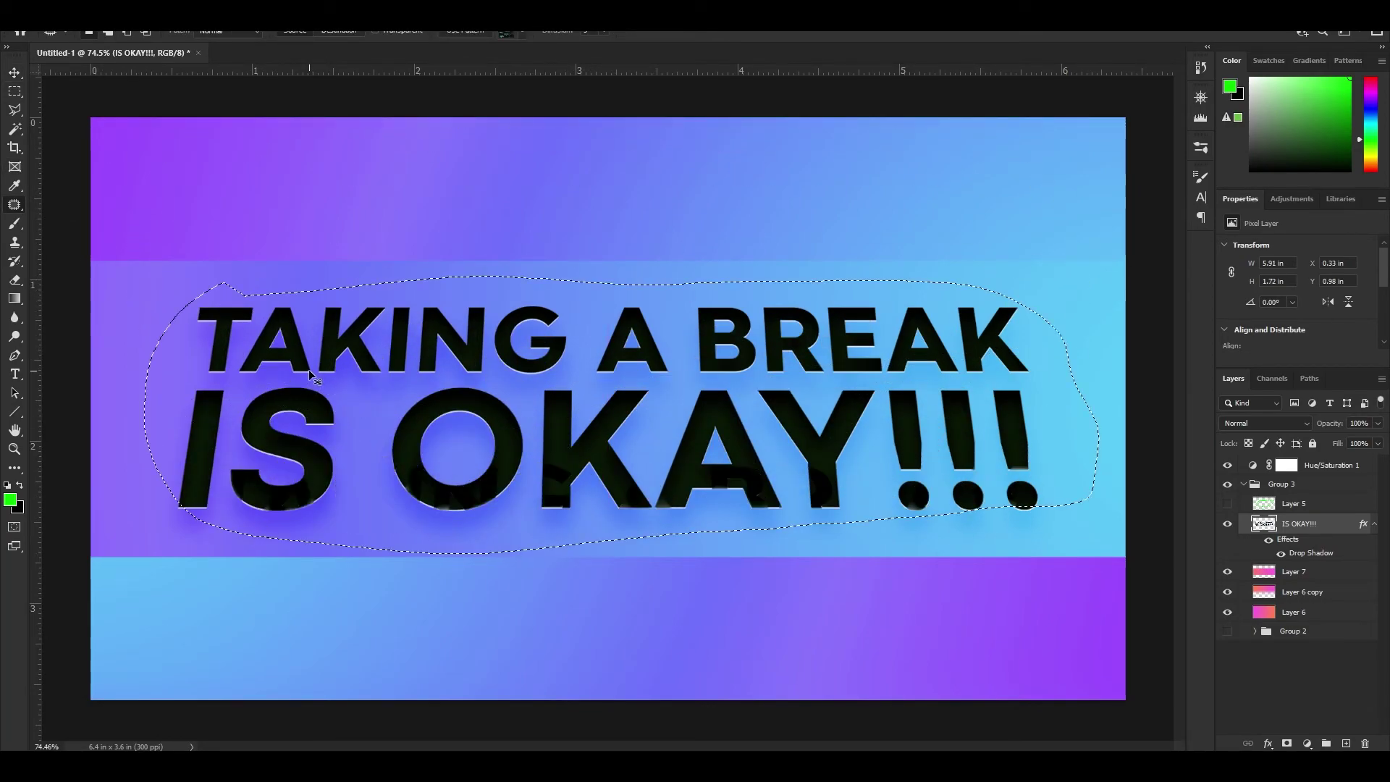
# Step: Duplicate the merged text layer and enlarge the lower copy to about 12.67 by 3.02 in
pyautogui.hotkey('ctrl', 'j')
pyautogui.hotkey('ctrl', 't')
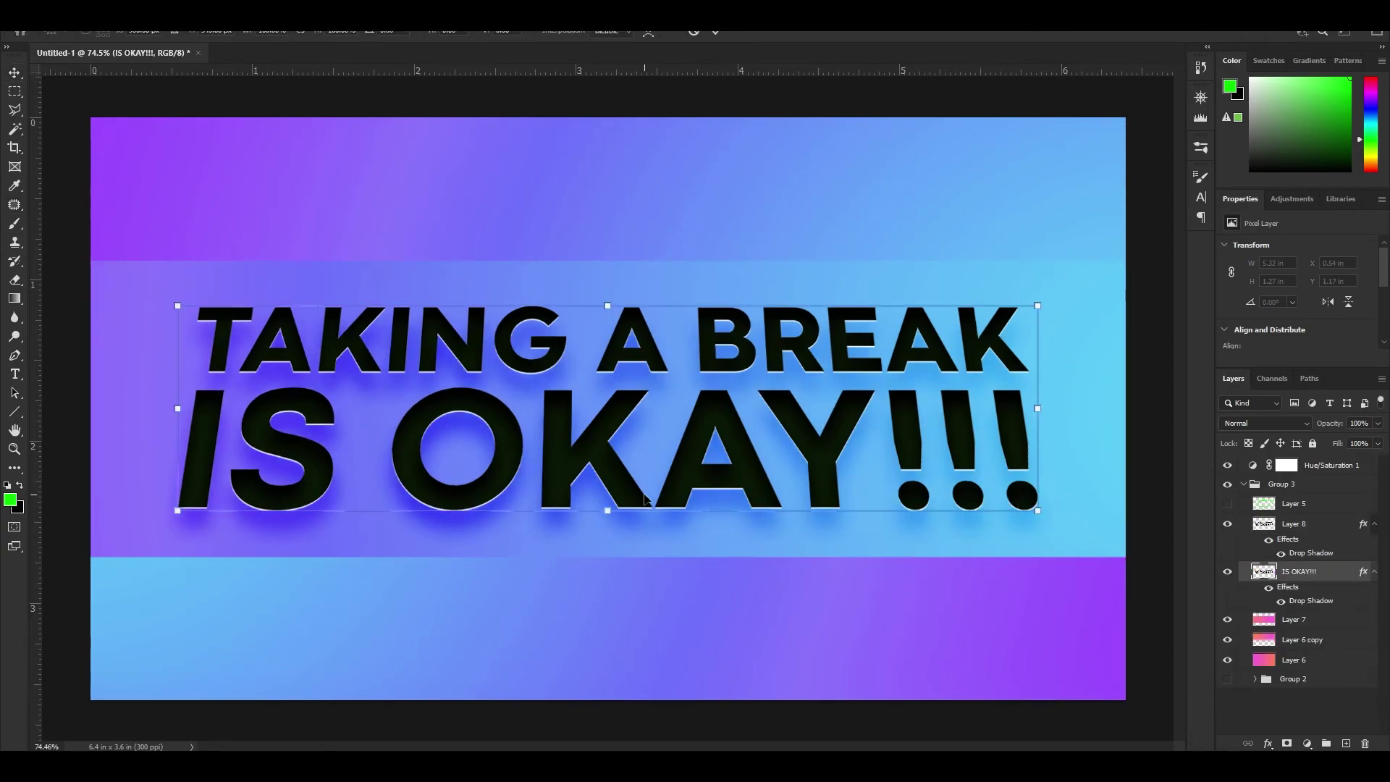
pyautogui.scroll(-3, 644, 498)
pyautogui.moveTo(607, 477); pyautogui.dragTo(658, 533)
pyautogui.click(715, 31)
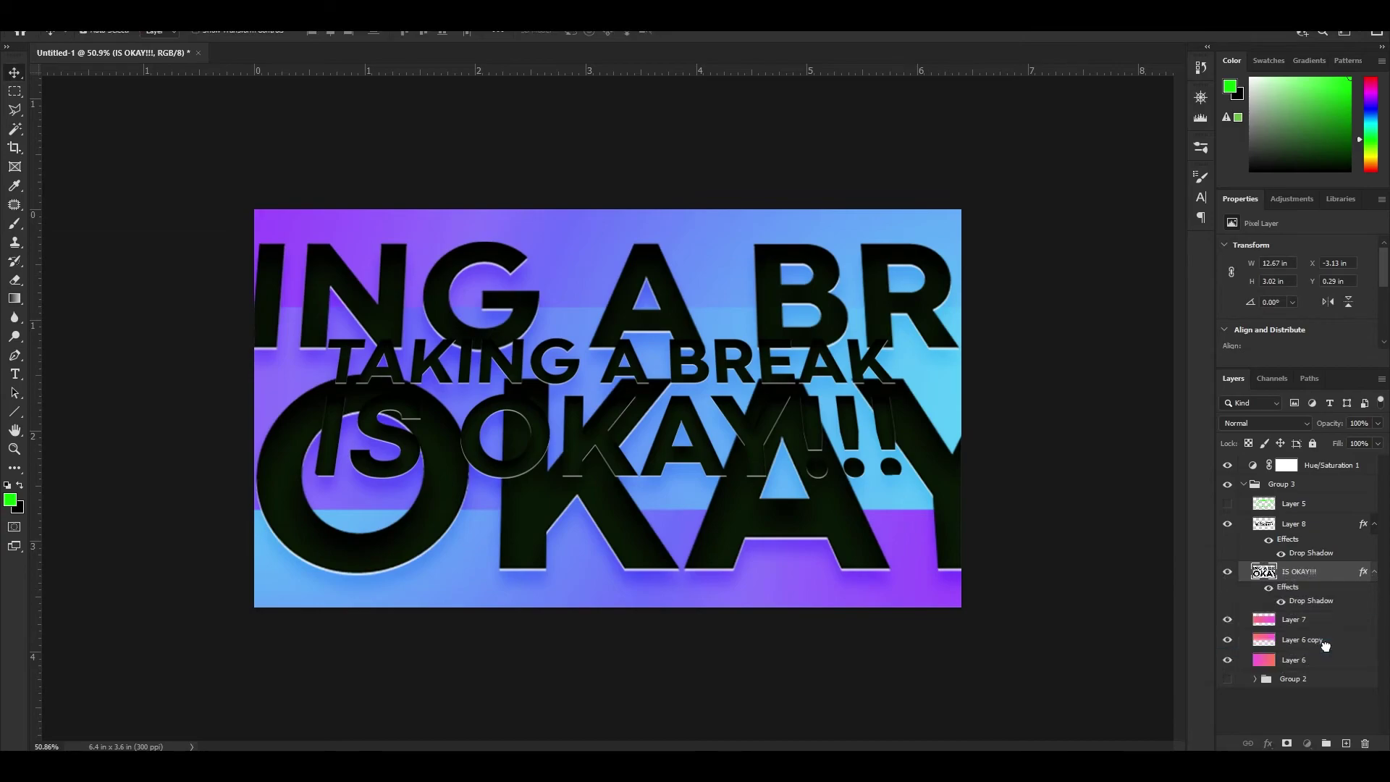
# Step: Move the enlarged text layer beneath the gradient band and set its blend mode to Lighter Color
pyautogui.moveTo(1325, 645); pyautogui.dragTo(1312, 593)
pyautogui.click(1264, 423)
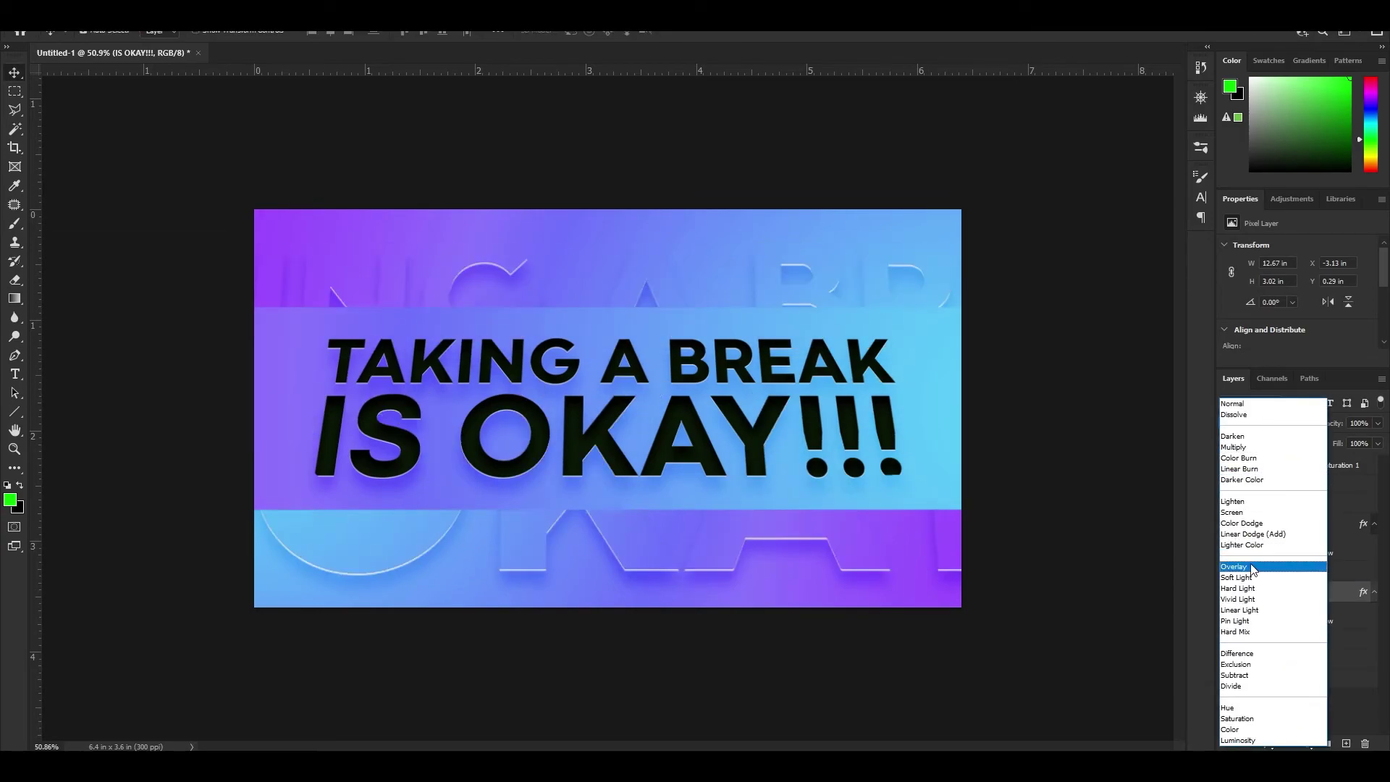
pyautogui.click(1249, 546)
pyautogui.click(1092, 477)
pyautogui.scroll(3, 813, 483)
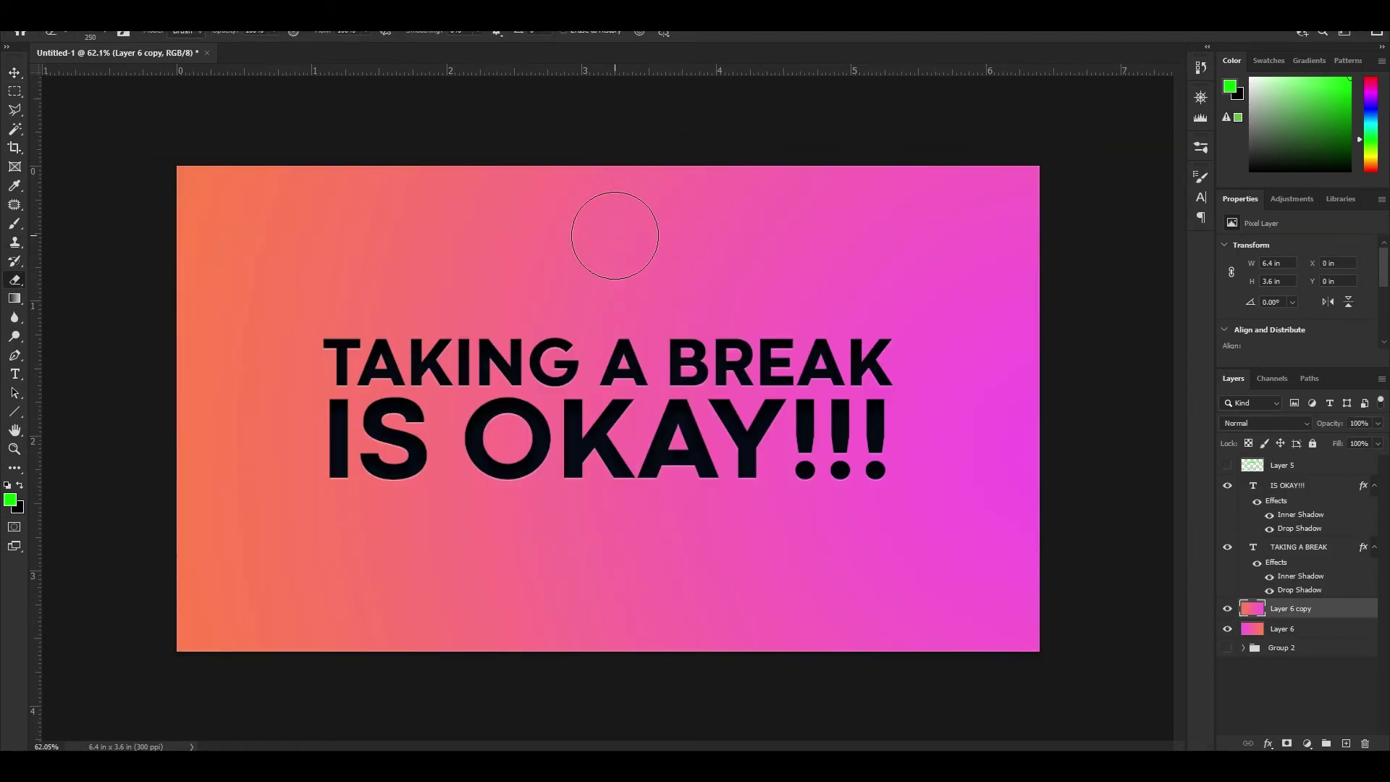
# Step: Erase the lower half of the flipped gradient copy with a soft eraser enlarged to about 700 px
pyautogui.press(']')
pyautogui.press(']')
pyautogui.press(']')
pyautogui.press(']')
pyautogui.press(']')
pyautogui.press(']')
pyautogui.press(']')
pyautogui.press(']')
pyautogui.moveTo(174, 567)
pyautogui.mouseDown()
pyautogui.moveTo(1036, 593)
pyautogui.moveTo(417, 624)
pyautogui.mouseUp()
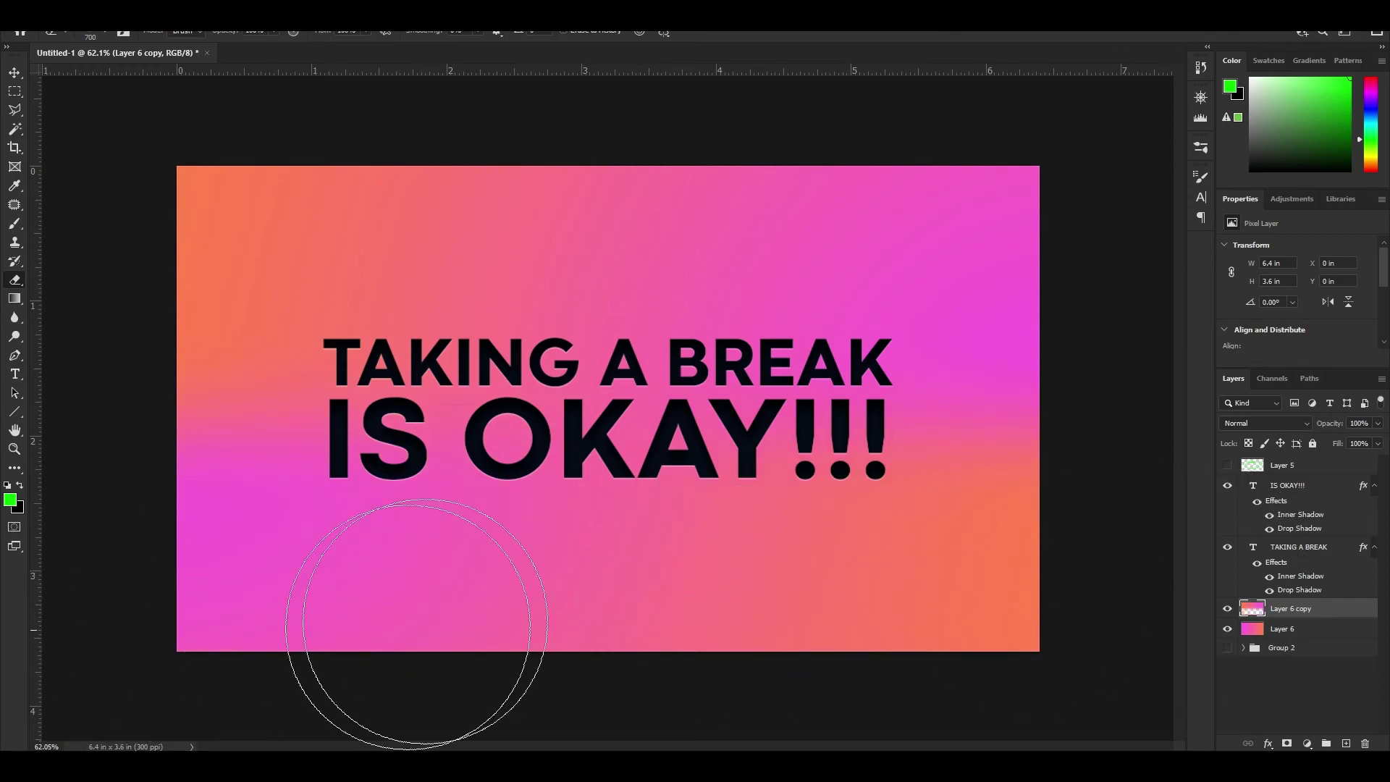
# Step: Rasterize the "IS OKAY!!!" and "TAKING A BREAK" text layers and merge them into one layer
pyautogui.scroll(1, 600, 564)
pyautogui.press('v')
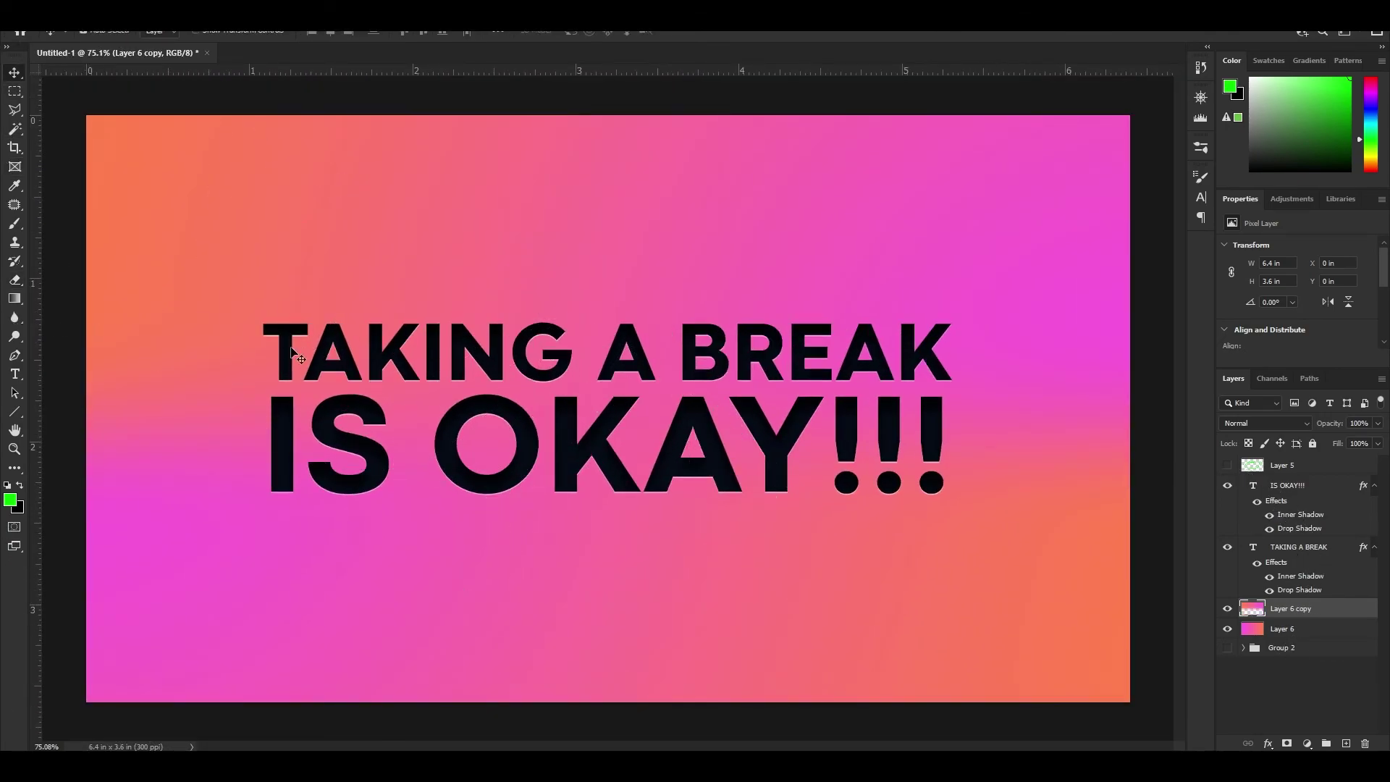
pyautogui.click(1293, 490)
pyautogui.keyDown('shift'); pyautogui.click(1295, 549); pyautogui.keyUp('shift')
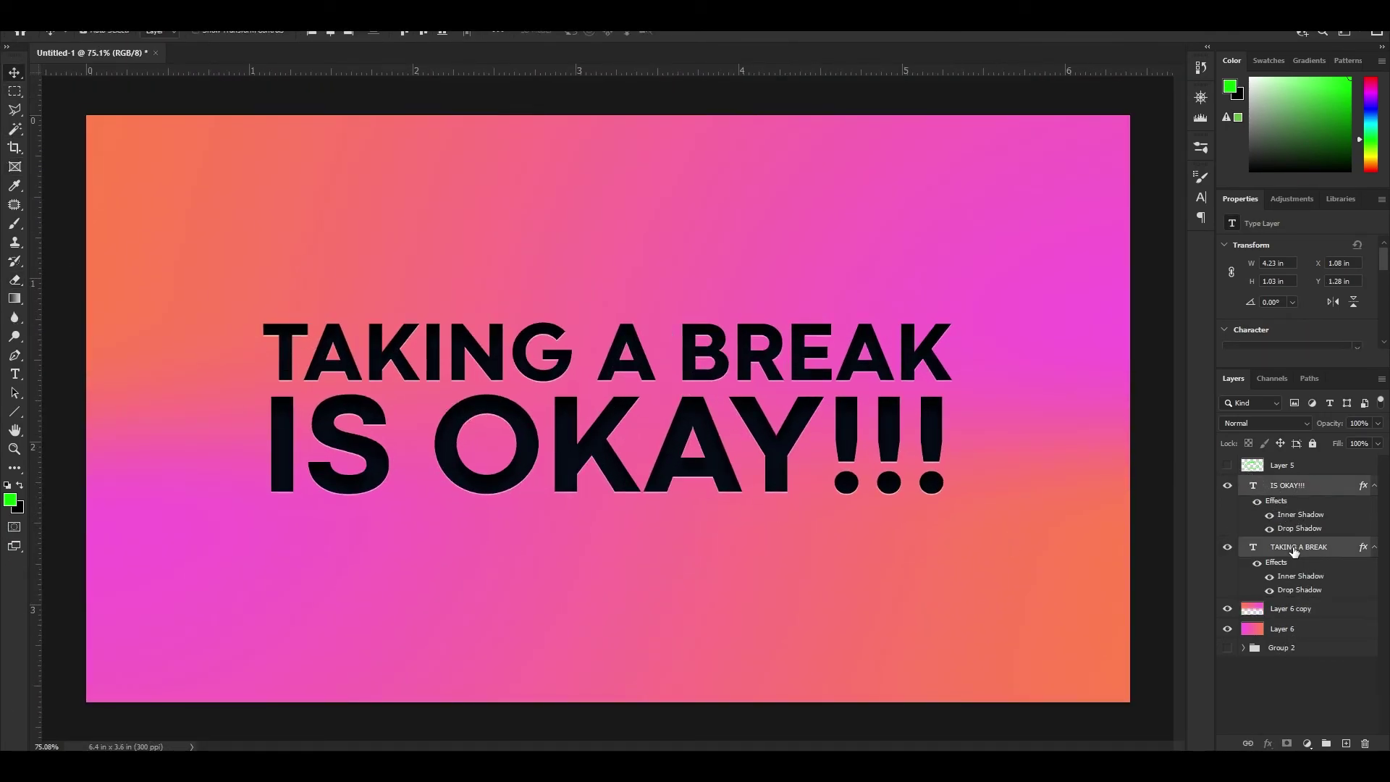
pyautogui.rightClick(1302, 548)
pyautogui.click(1165, 327)
pyautogui.rightClick(1303, 545)
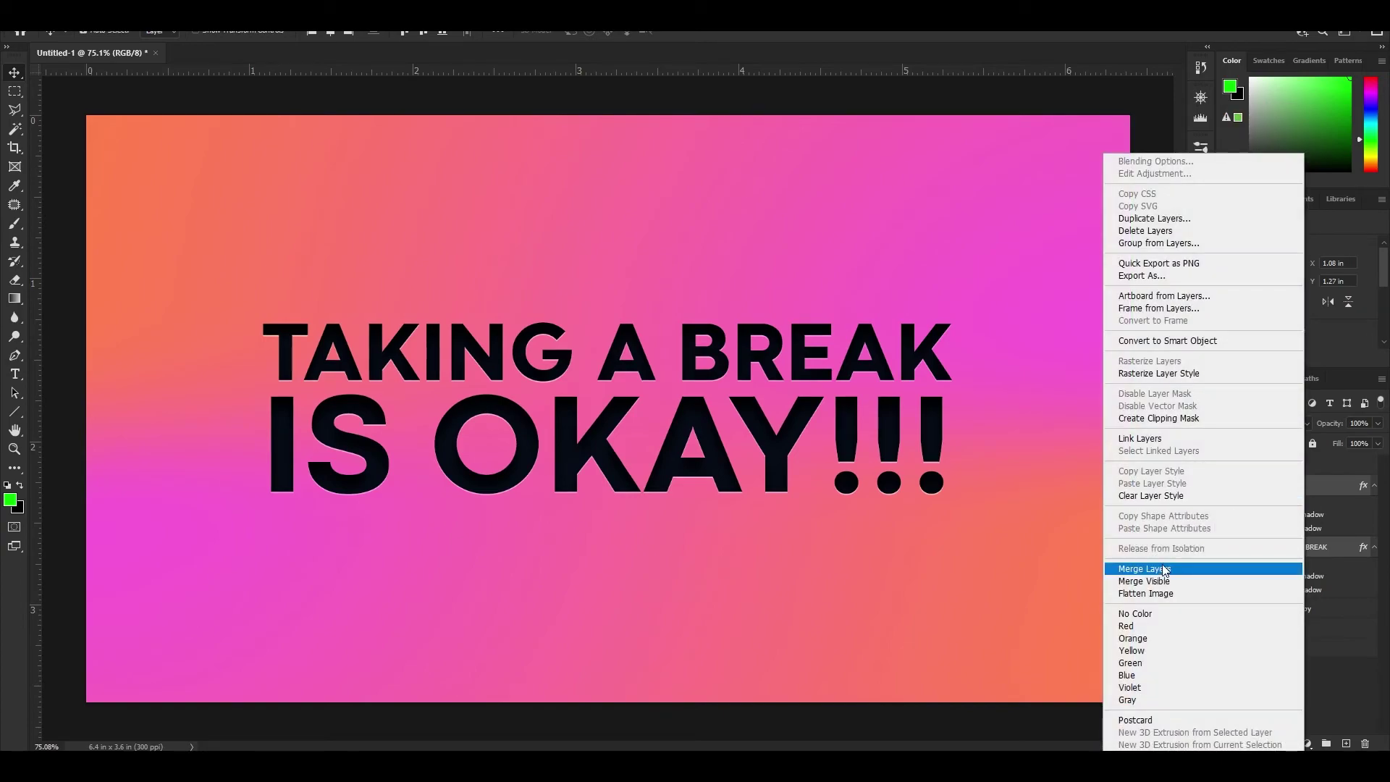
pyautogui.click(1165, 570)
# Step: Apply a perspective transform to the merged text, widening its lower edge
pyautogui.click(56, 18)
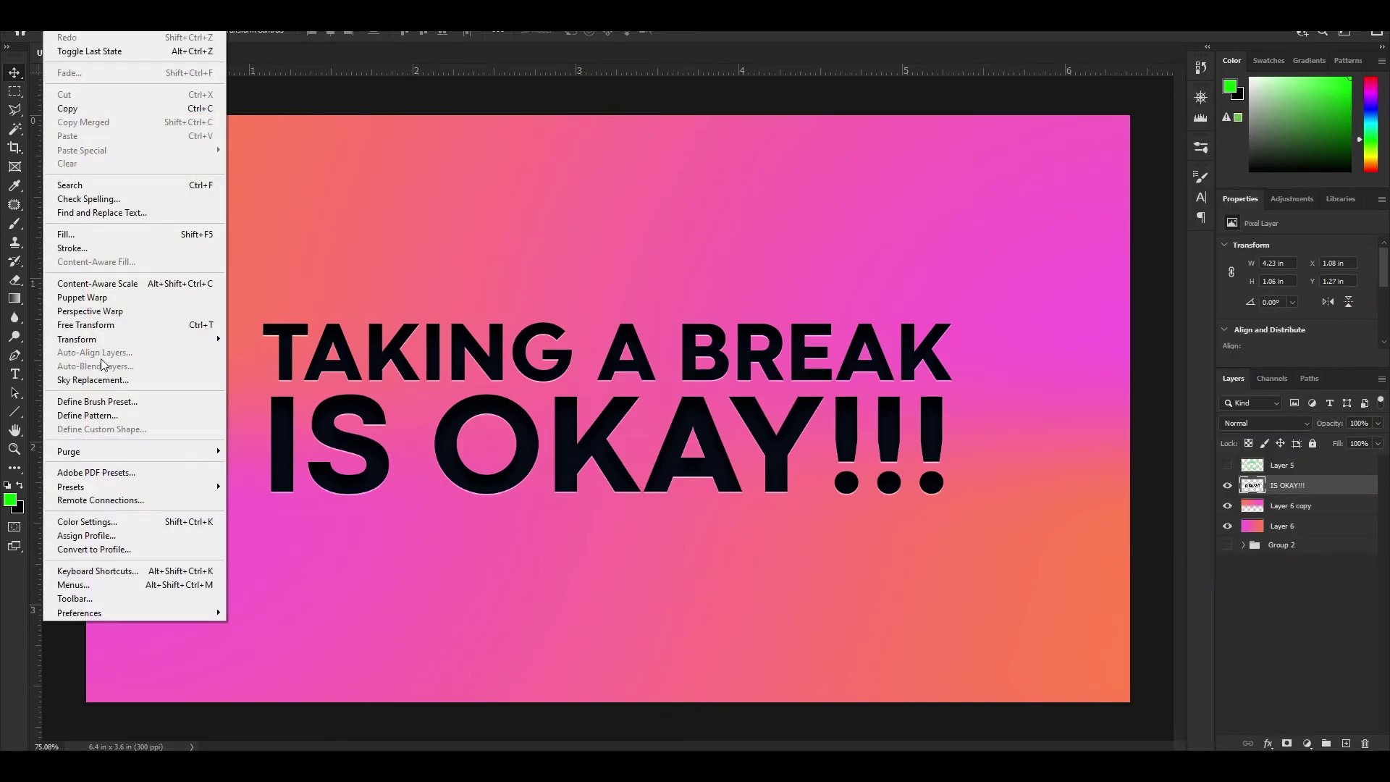
pyautogui.moveTo(189, 340)
pyautogui.click(268, 417)
pyautogui.moveTo(950, 494); pyautogui.dragTo(974, 500)
pyautogui.press('Return')
# Step: Scale the merged text to about 5.32 by 1.27 in and centre it on the canvas
pyautogui.hotkey('ctrl', 't')
pyautogui.moveTo(977, 420); pyautogui.dragTo(1116, 433)
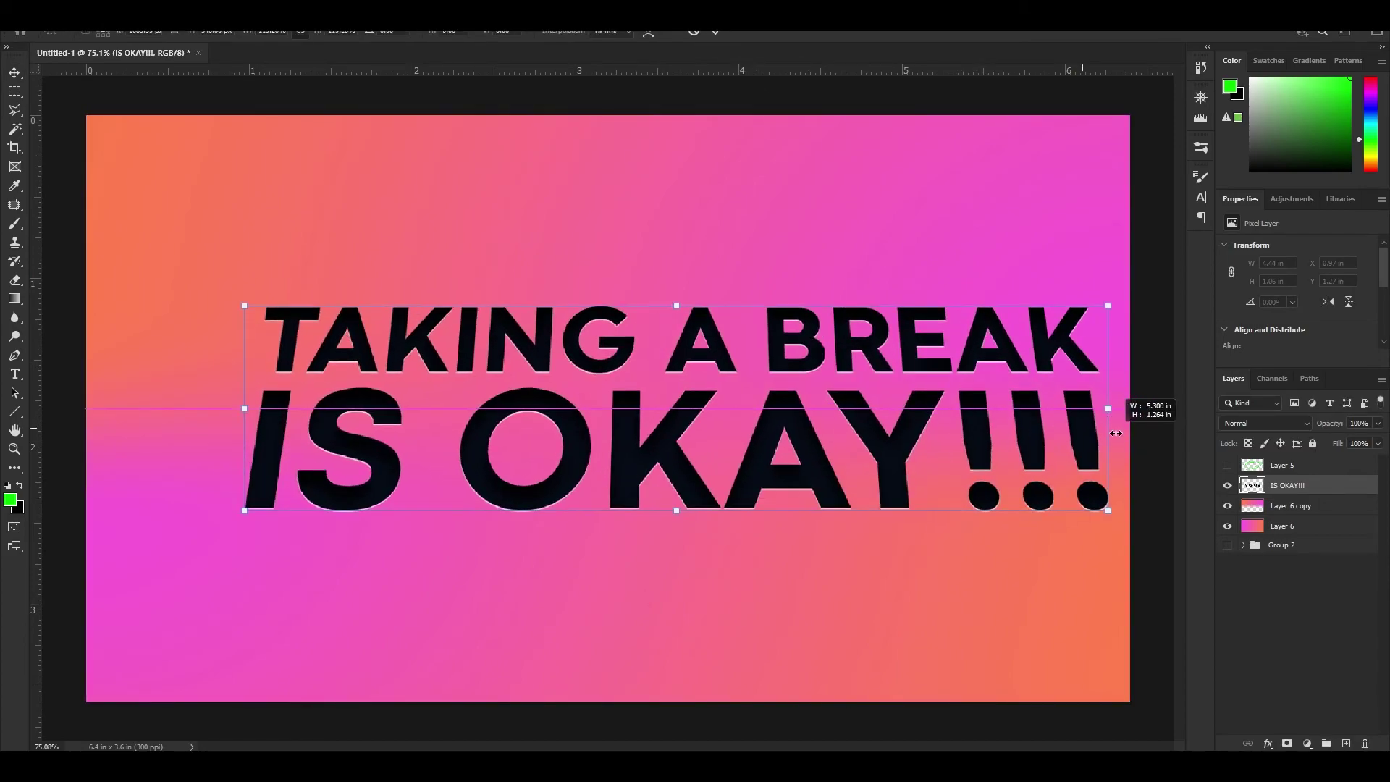
pyautogui.press('Return')
pyautogui.hotkey('ctrl', 'a')
pyautogui.click(370, 31)
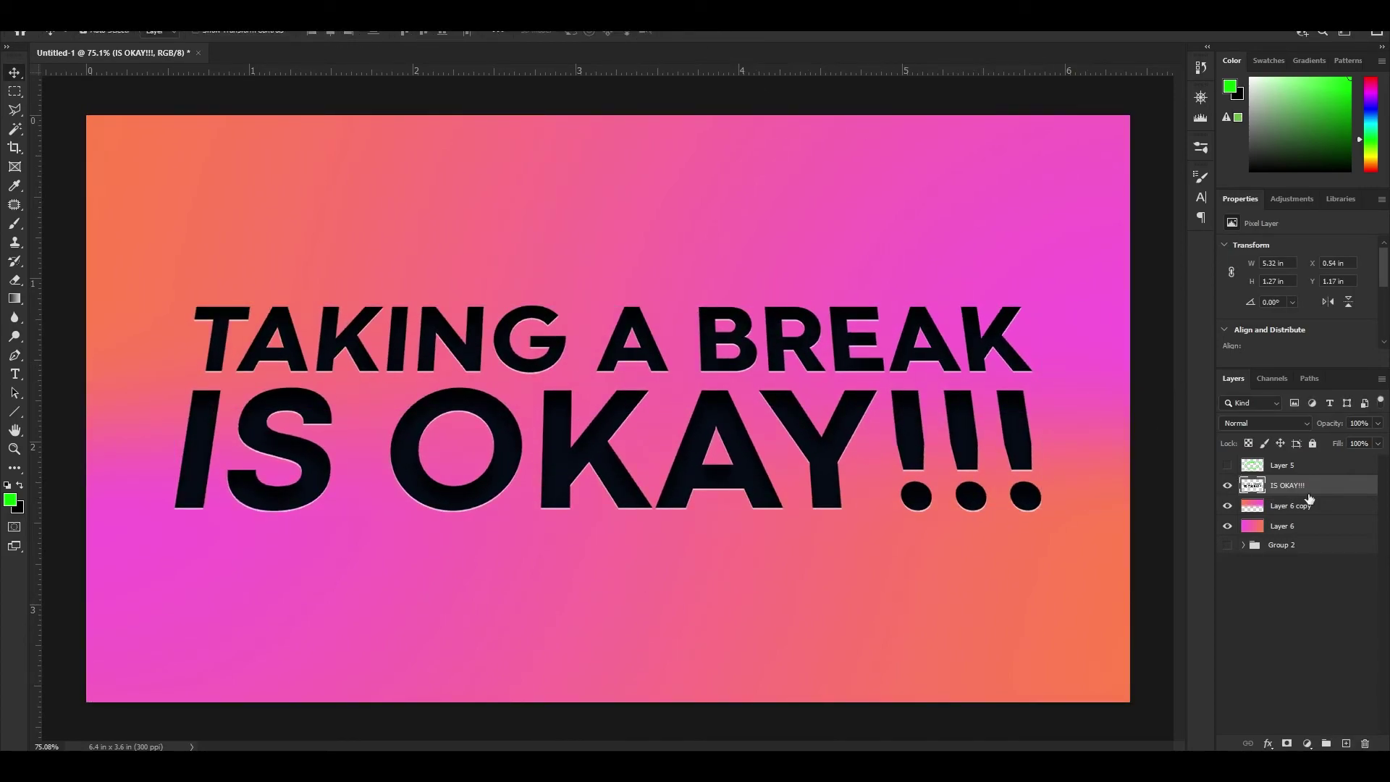